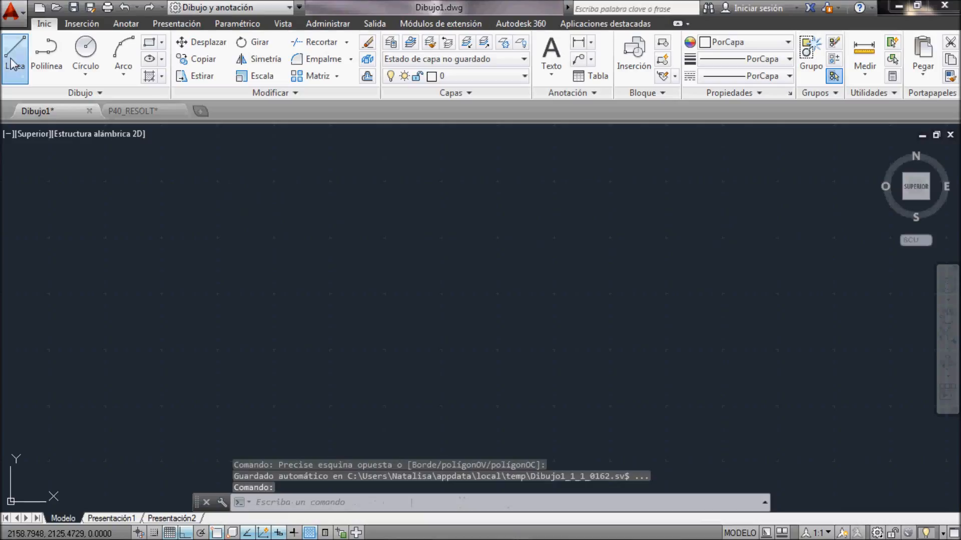
Draw a horizontal line about 300 units long across the upper part of the empty drawing.
click(263, 205)
click(600, 232)
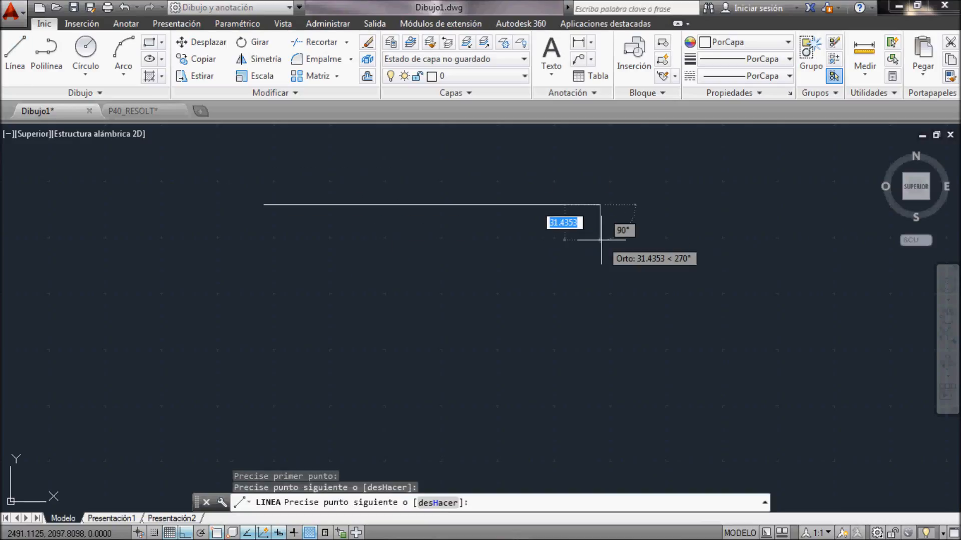
key(Escape)
Open the properties of the horizontal line and set its colour to Rojo.
click(615, 242)
click(532, 187)
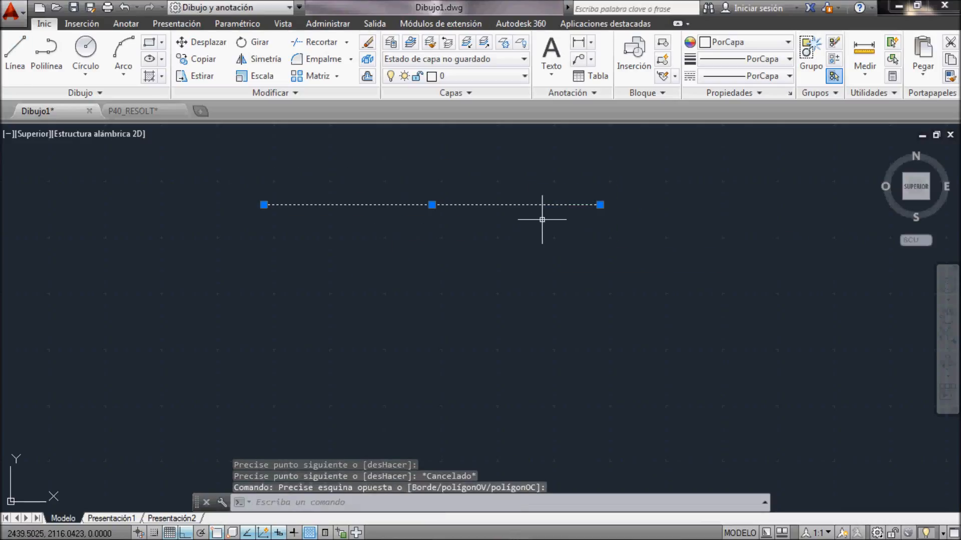
right_click(542, 204)
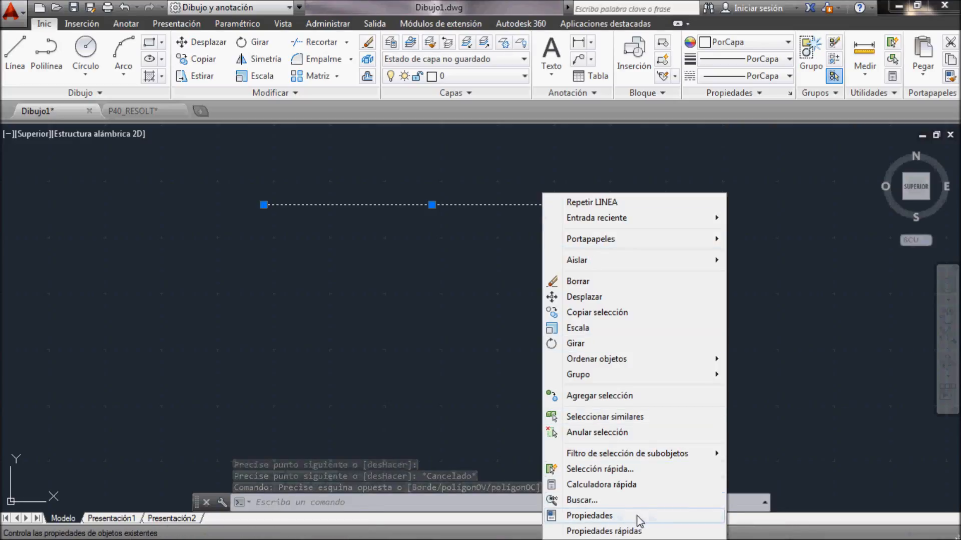
click(616, 515)
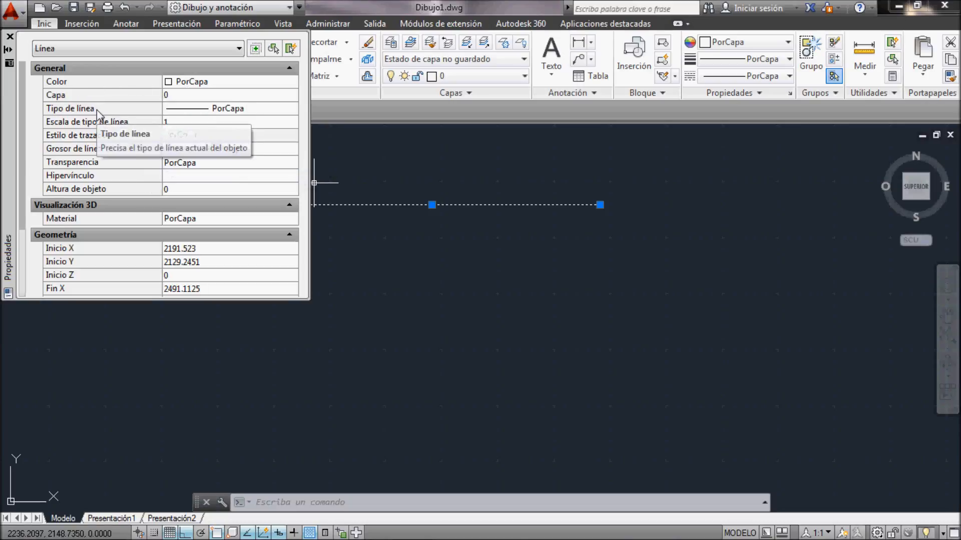
click(215, 86)
click(294, 82)
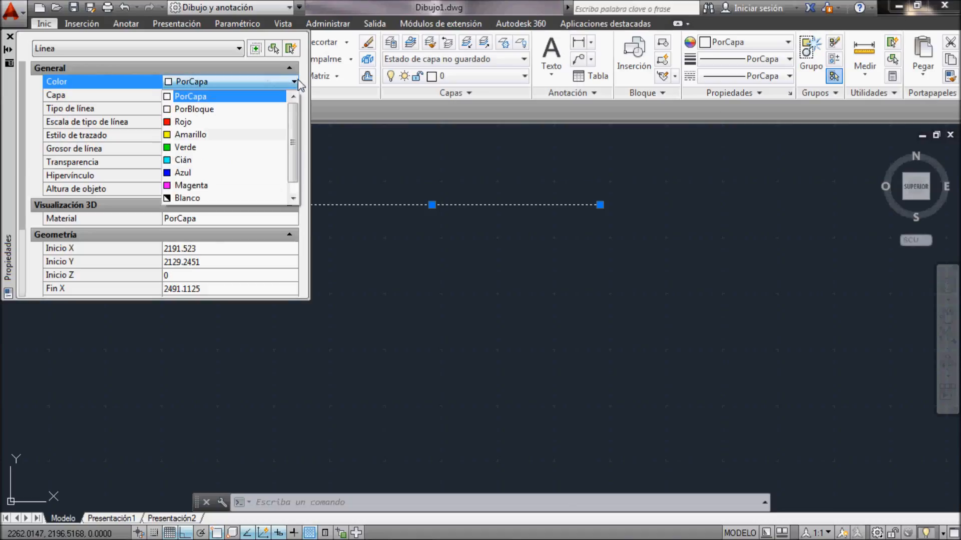
click(199, 121)
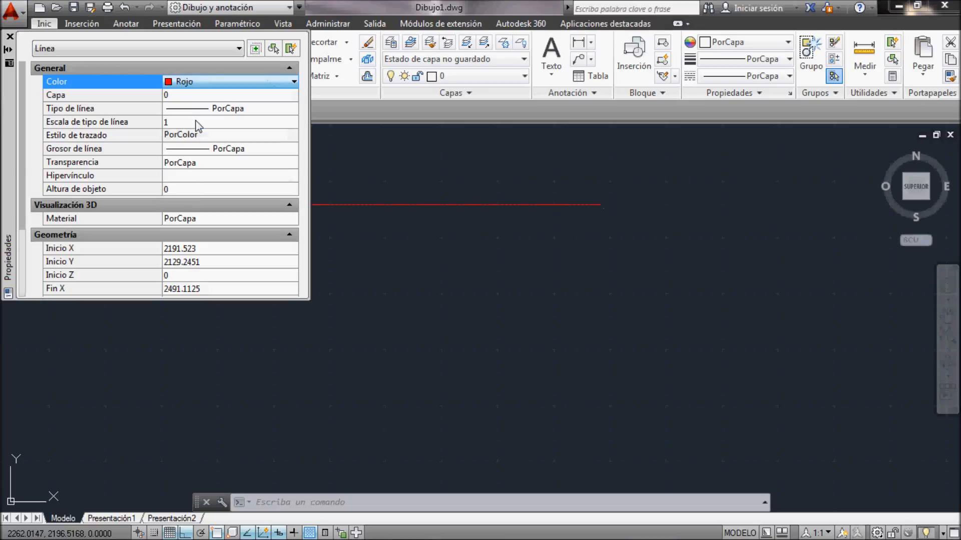
Keep the line on layer 0 and set its linetype to CENTRO.
click(191, 95)
click(191, 95)
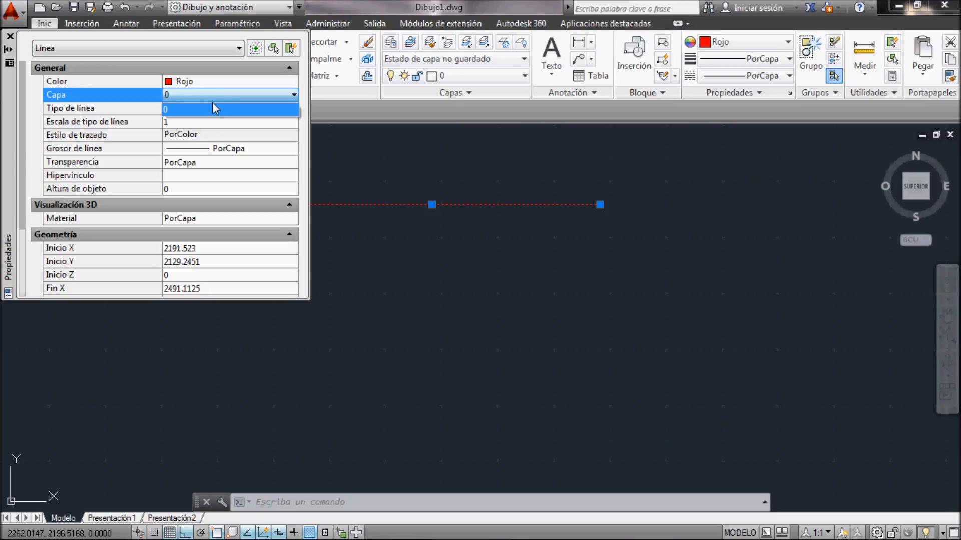
click(212, 106)
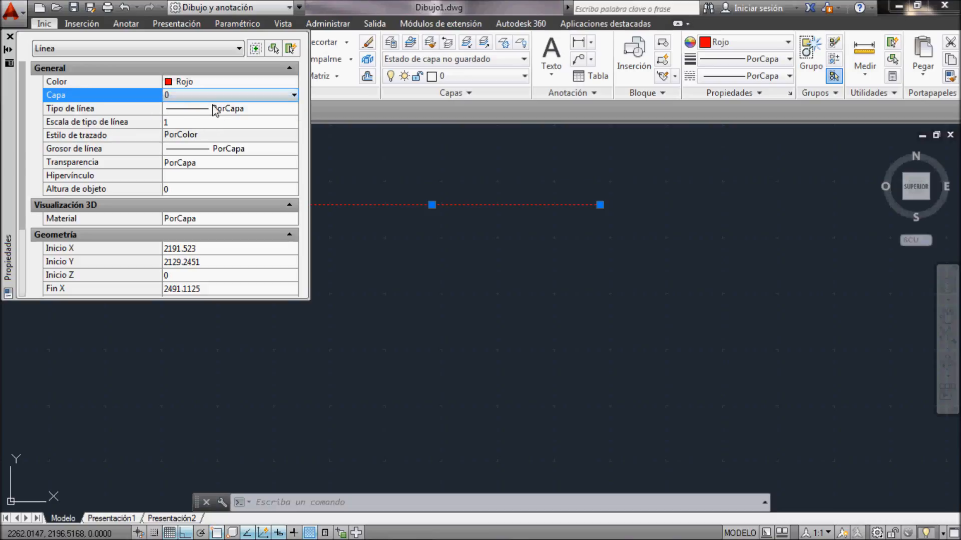
click(217, 110)
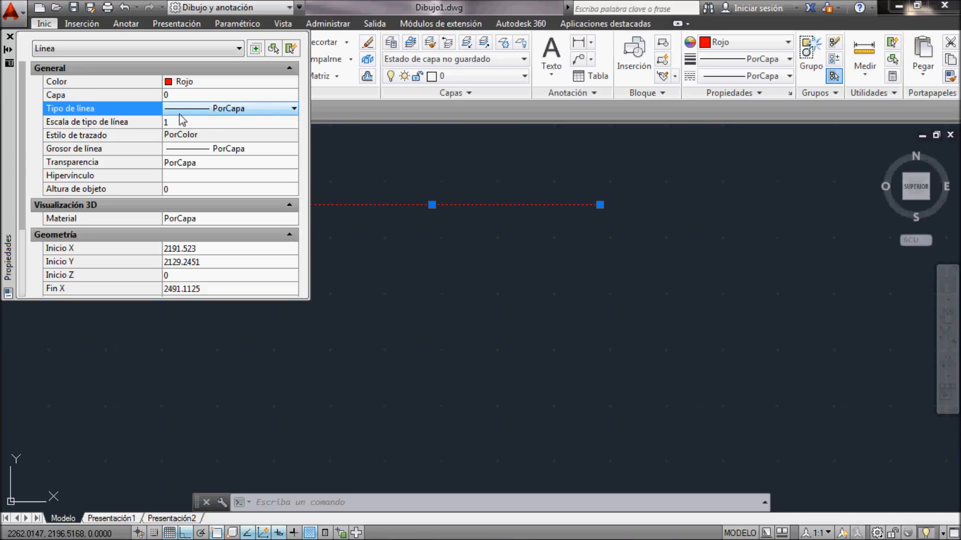
click(253, 110)
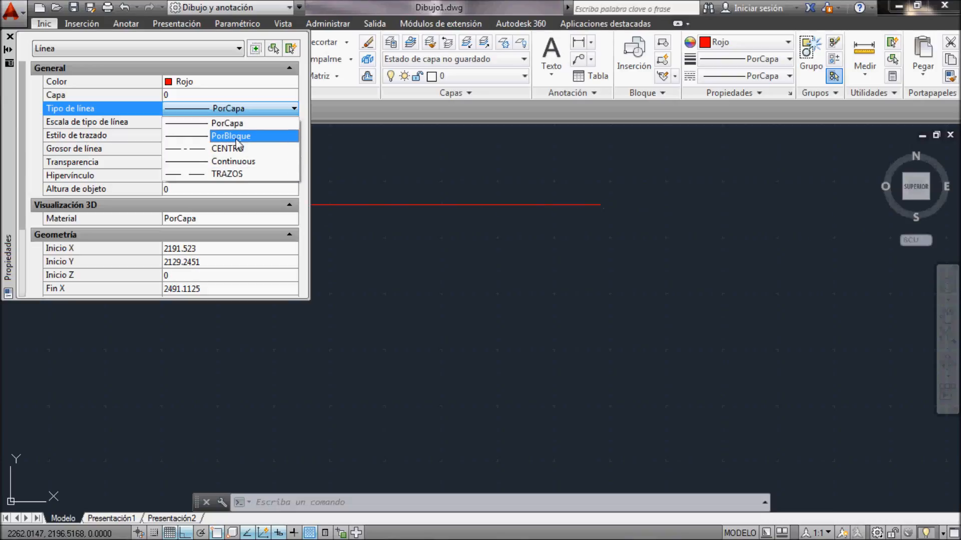
click(220, 148)
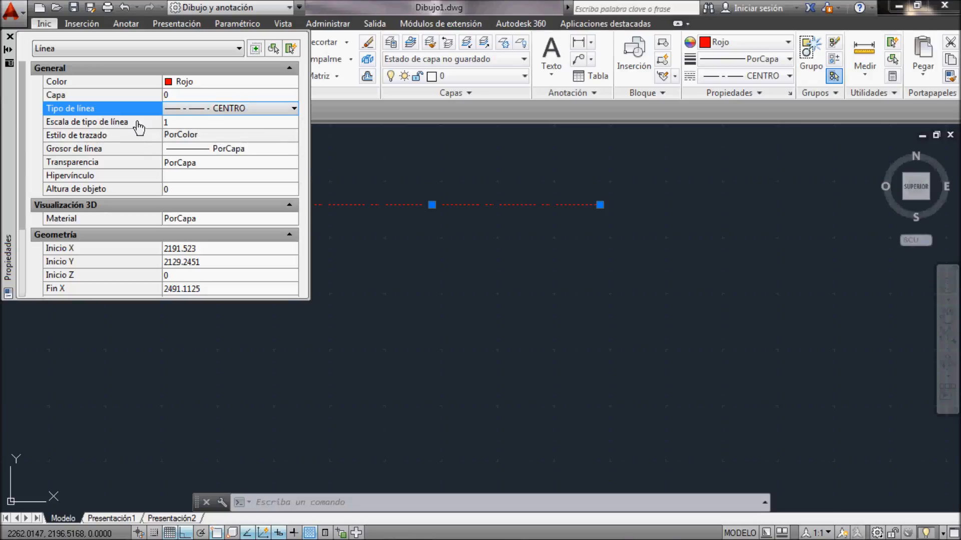
Set the red line's linetype scale to 0.5 and deselect the line.
click(195, 124)
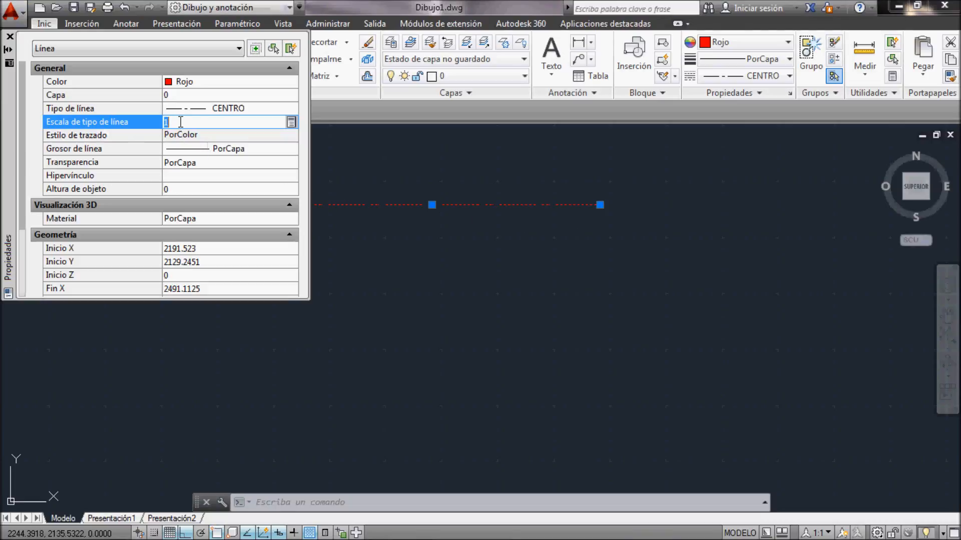
key(Return)
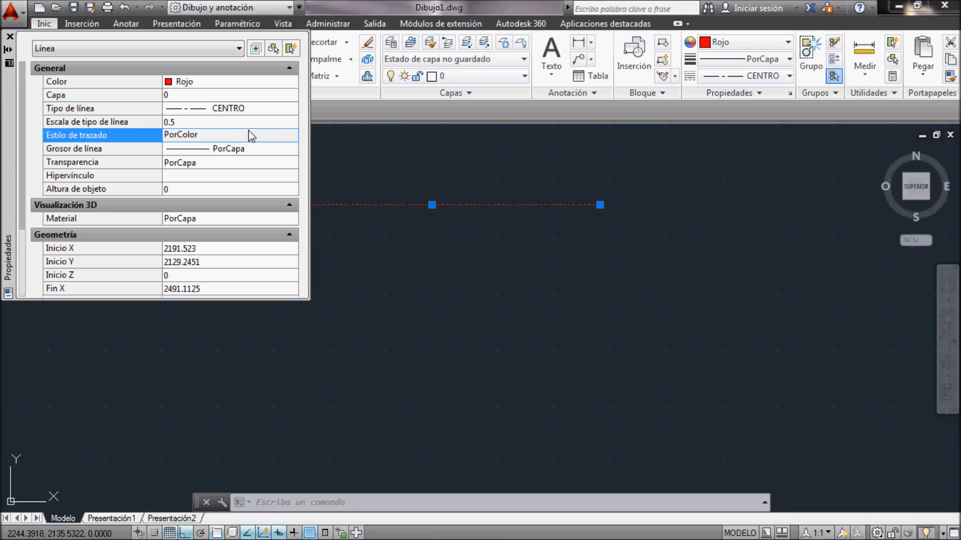
key(Escape)
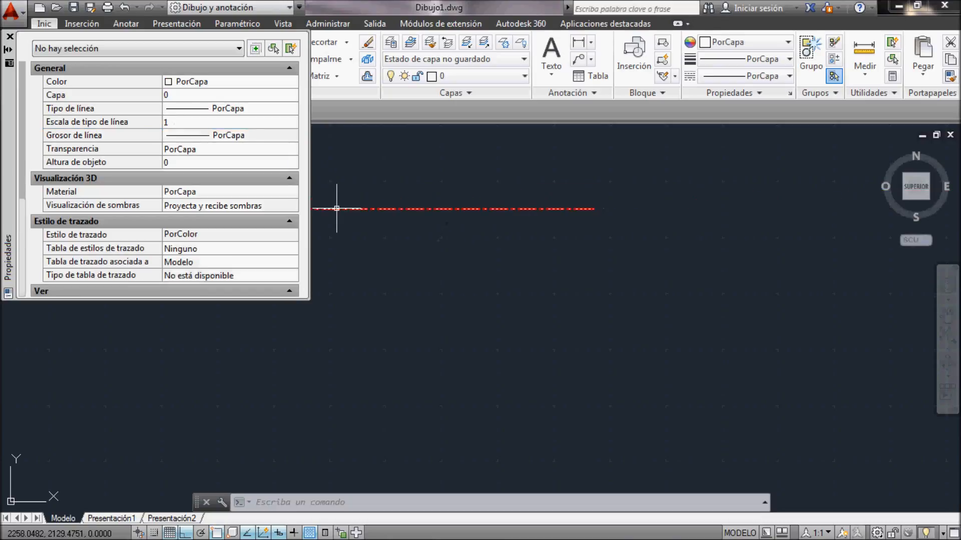
Reselect the red line and set its linetype scale to 2.
click(338, 208)
click(183, 121)
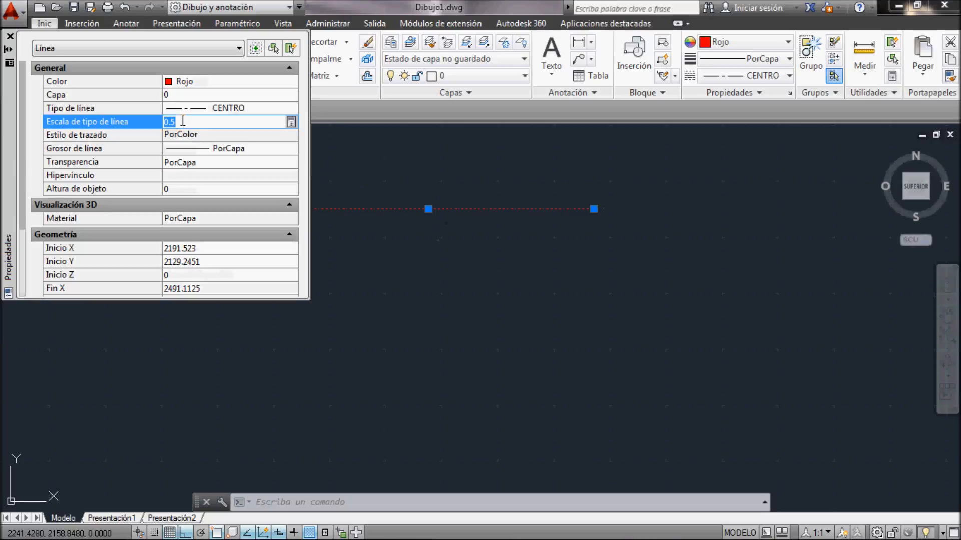
text(2)
key(Return)
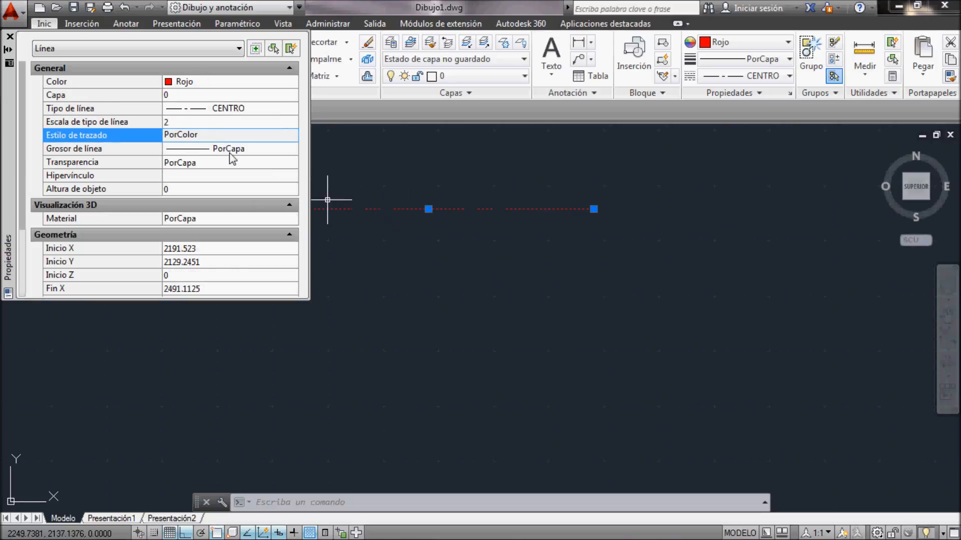
Set the red line's linetype scale back to 1.
click(206, 122)
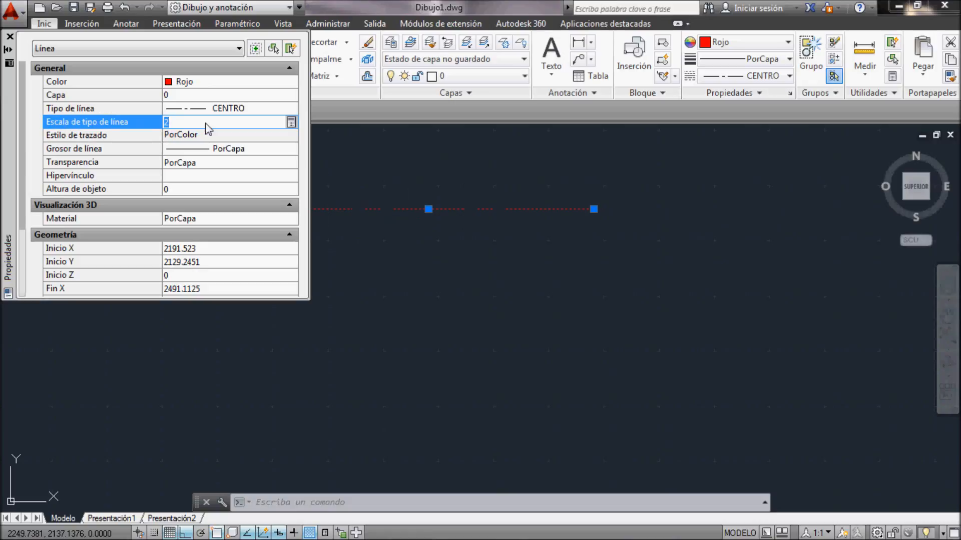
text(1)
key(Return)
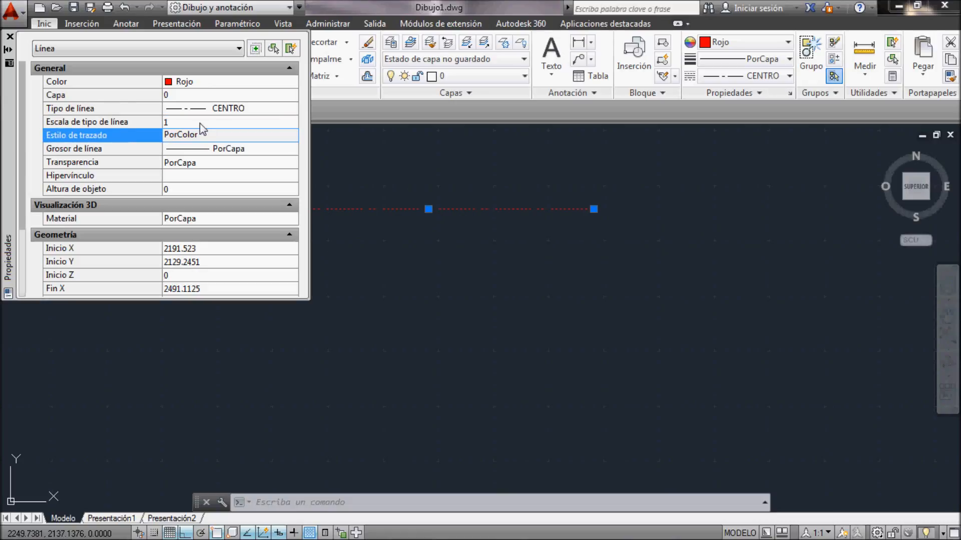
Set the red line's lineweight to 0.50 mm and inspect the line up close.
click(235, 149)
click(235, 148)
scroll(220, 240, down, 2)
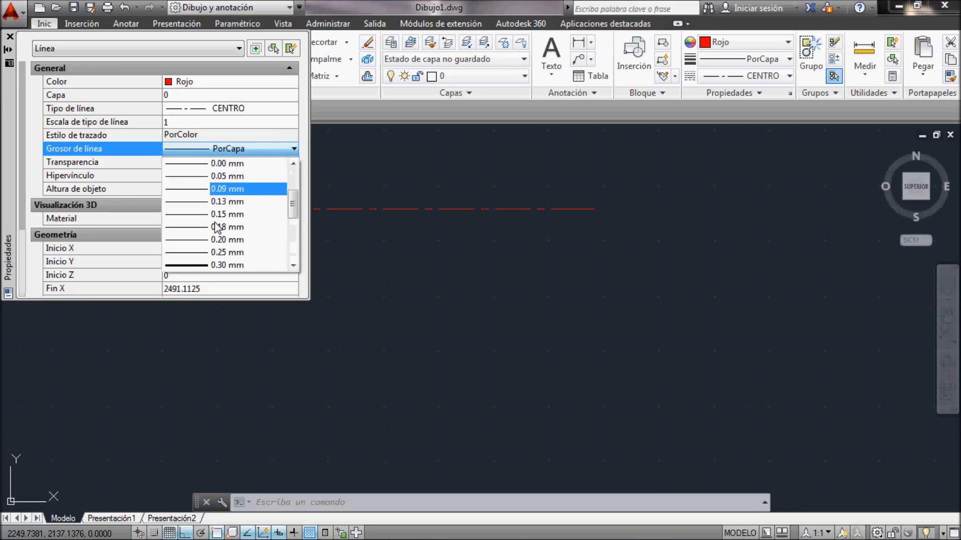
click(215, 265)
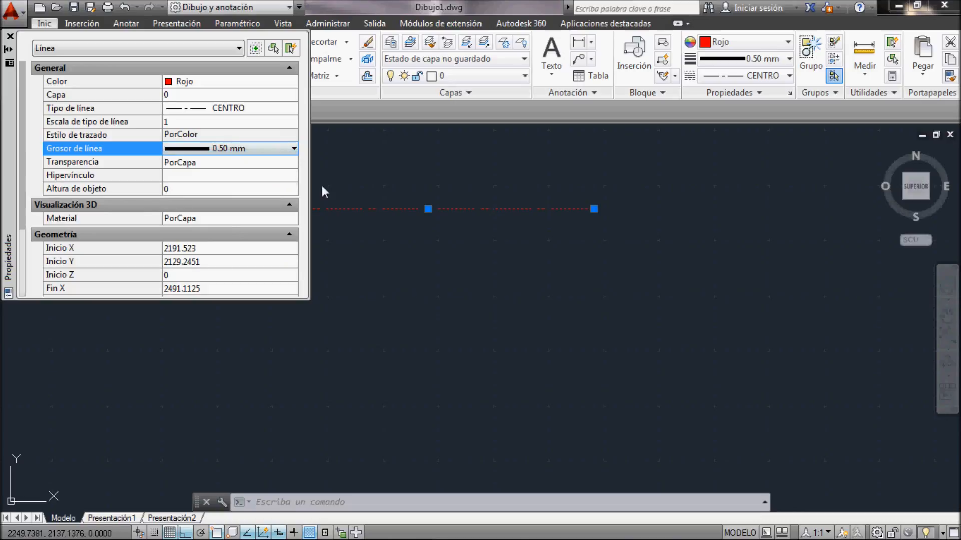
scroll(401, 202, up, 2)
scroll(550, 214, down, 4)
scroll(332, 206, up, 2)
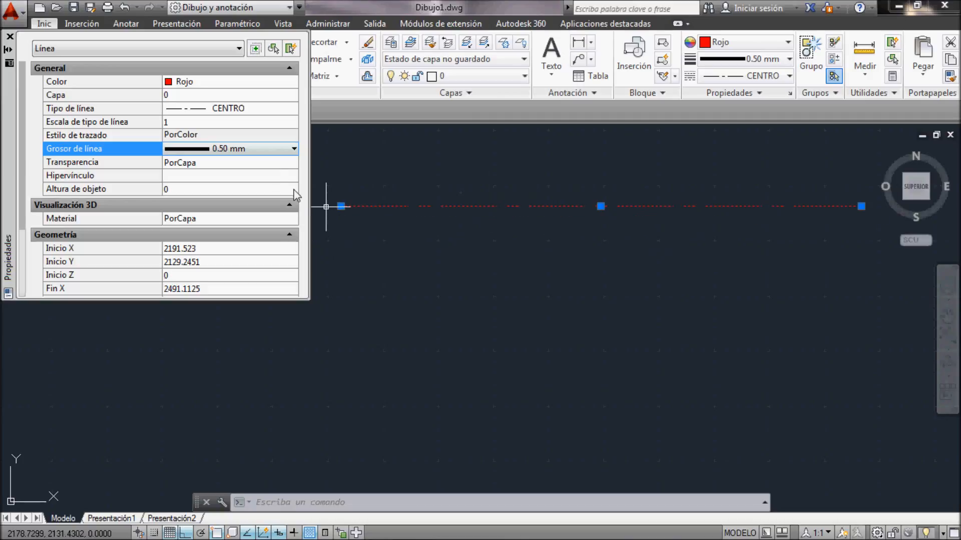
Return the red line's lineweight to PorCapa, deselect the line and close its properties.
click(273, 150)
scroll(263, 176, up, 6)
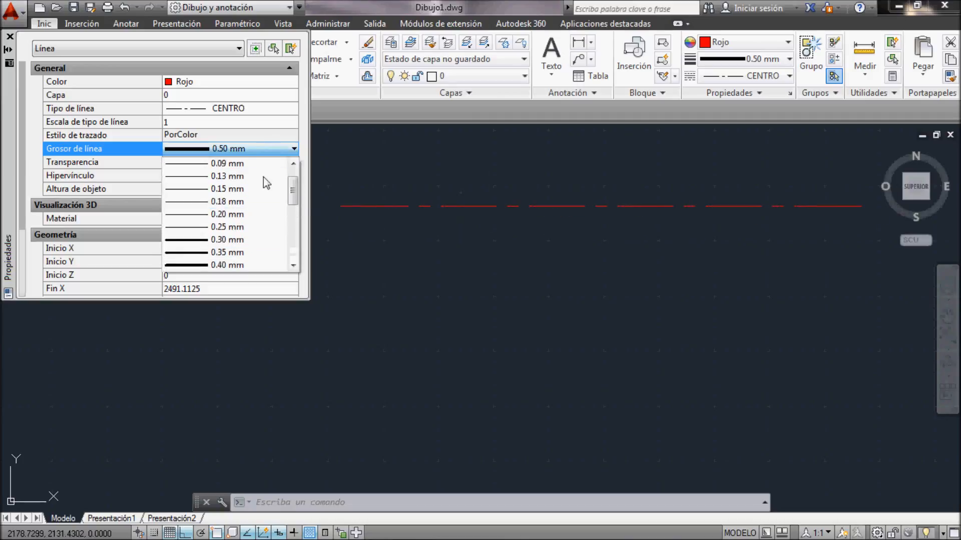
click(260, 163)
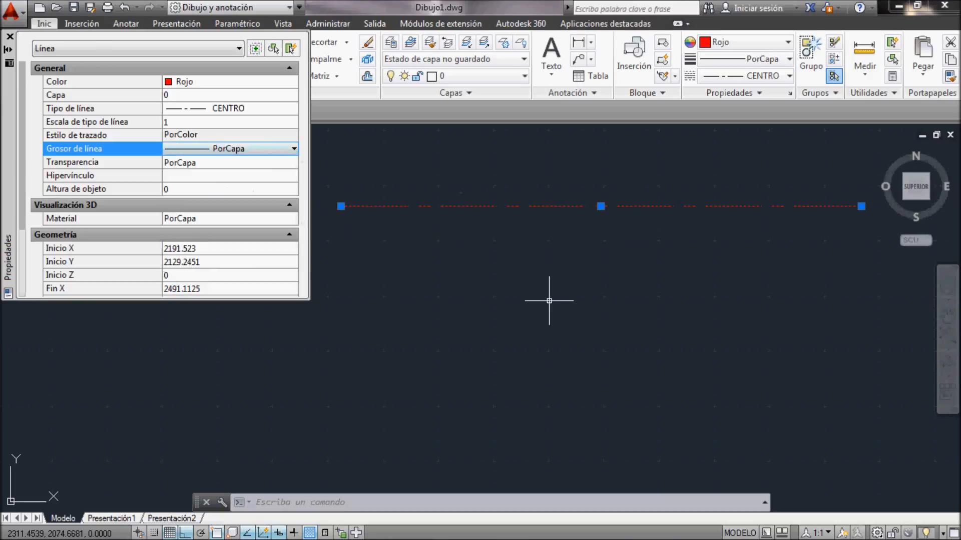
key(Escape)
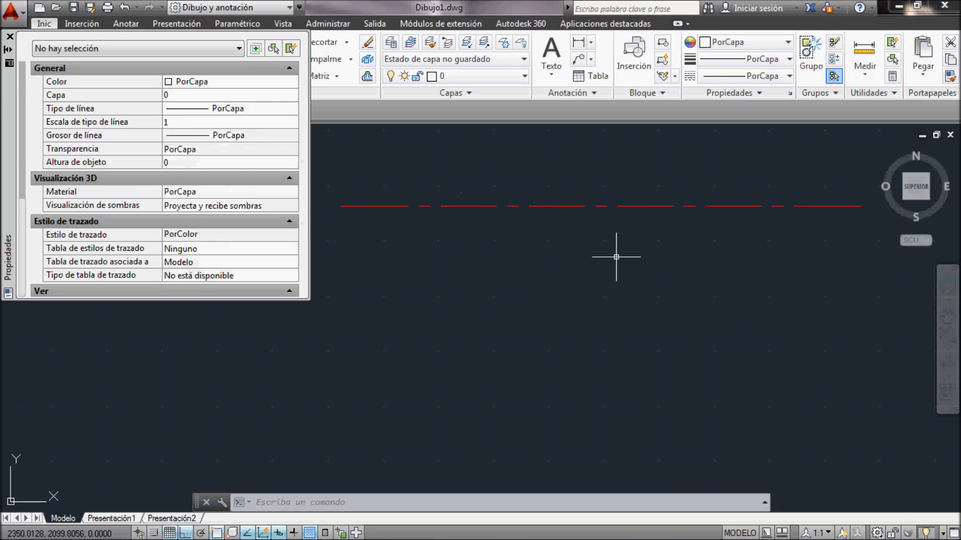
click(9, 36)
Draw a second horizontal line of similar length just below the red line, using the PorCapa properties.
middle_drag(619, 250, 506, 281)
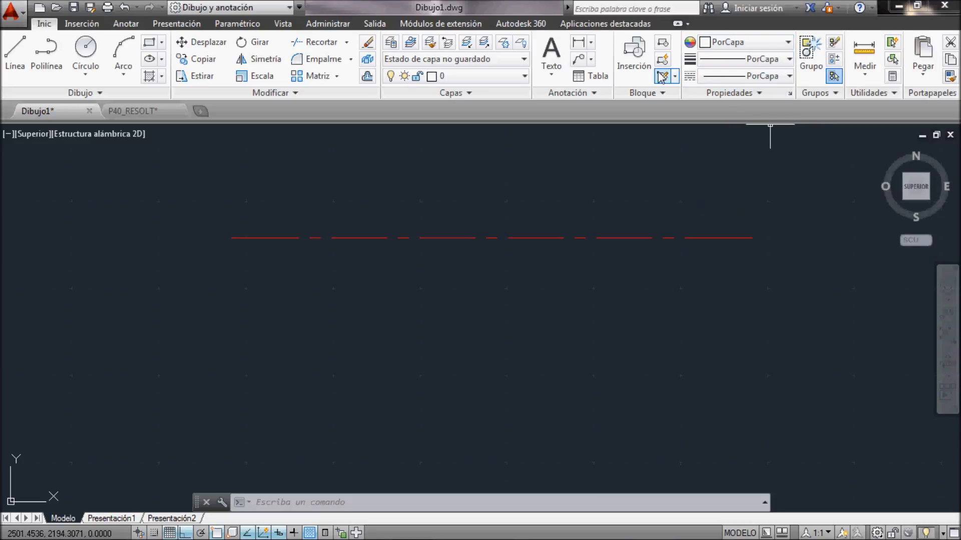
click(15, 59)
click(227, 281)
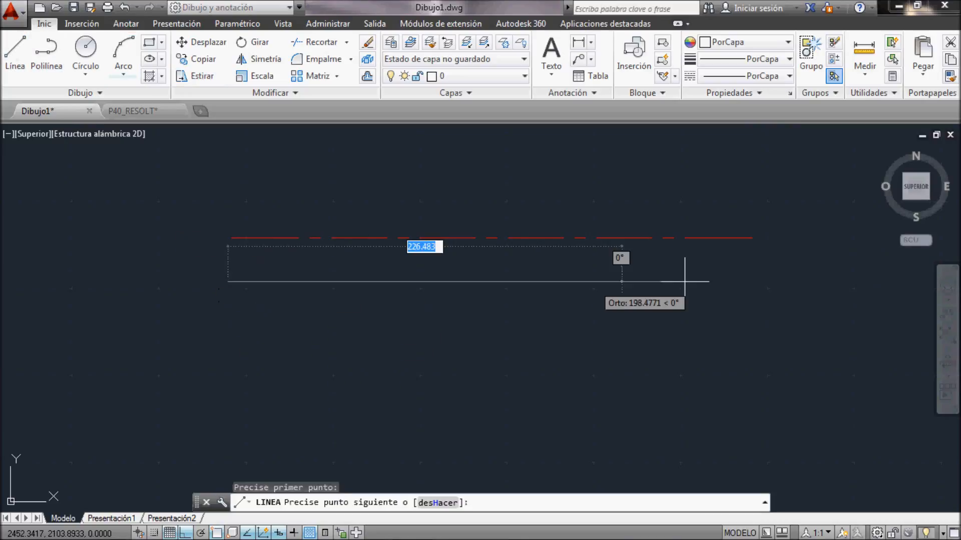
click(735, 278)
key(Escape)
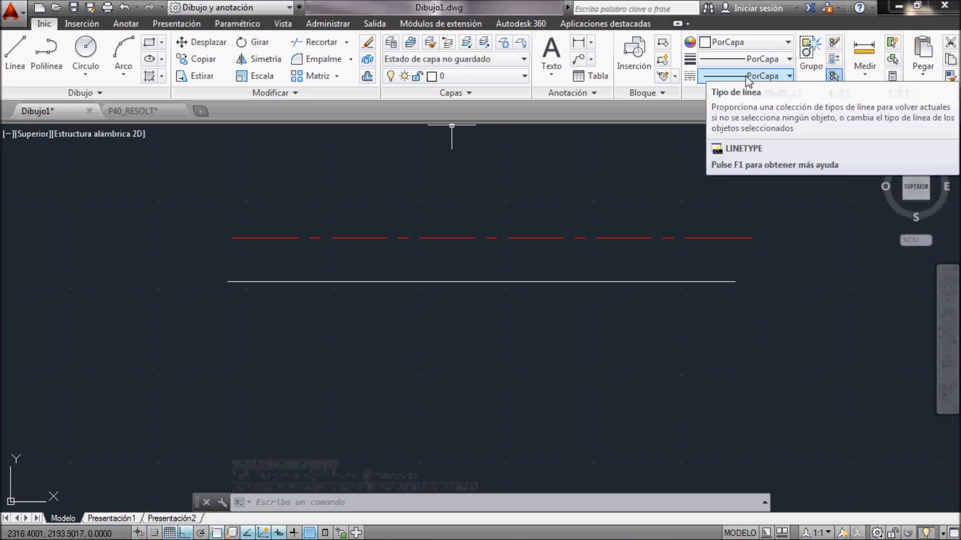
Set the current colour to Amarillo and draw a horizontal line below the white one.
click(773, 46)
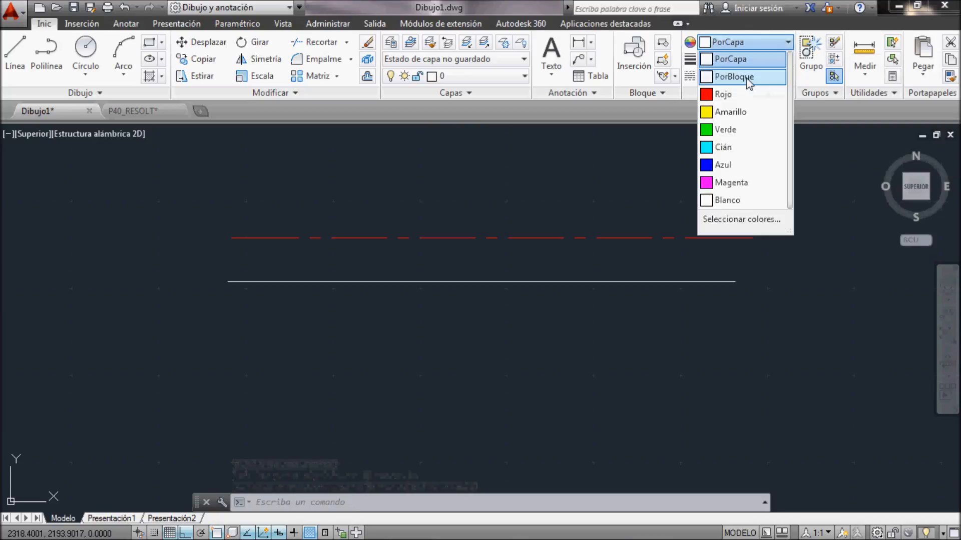
click(734, 113)
click(15, 50)
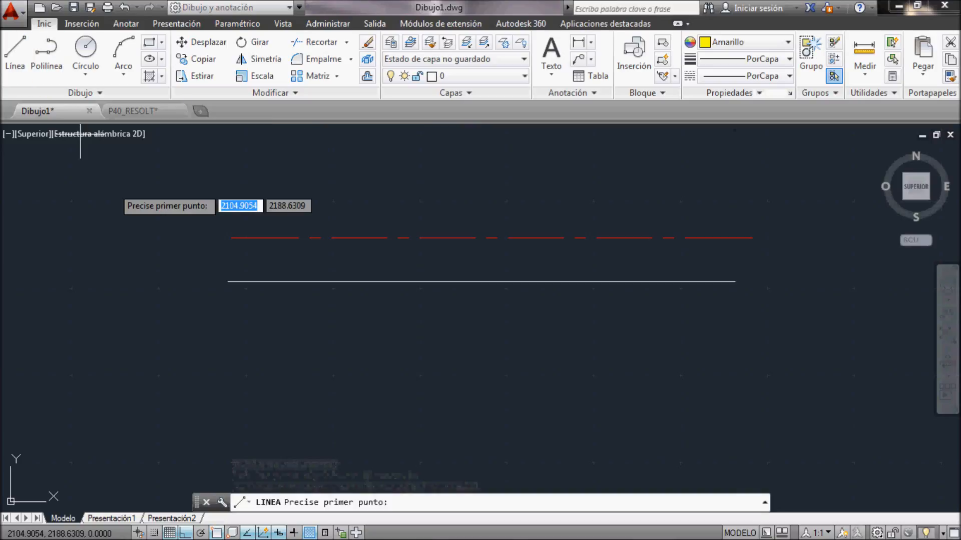
click(217, 331)
click(734, 321)
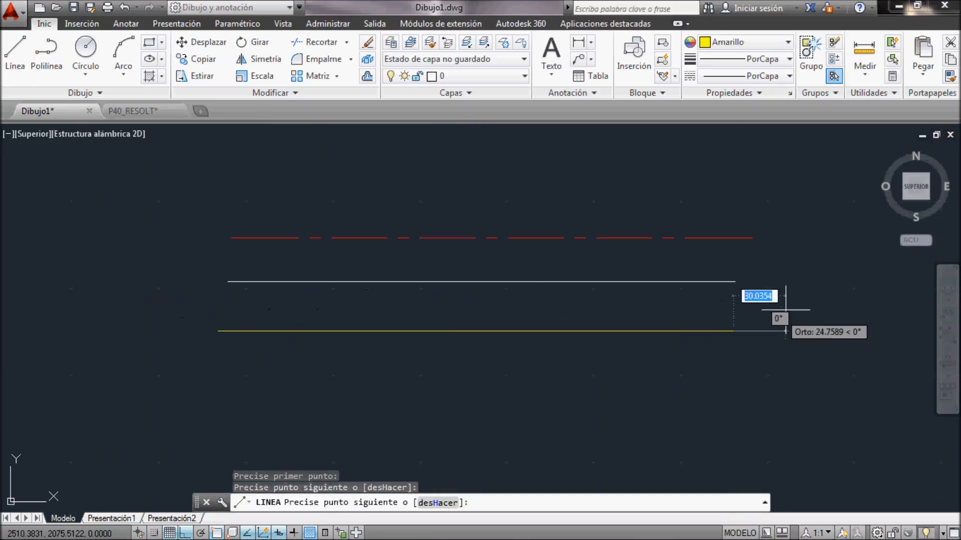
key(Escape)
Set the current linetype to CENTRO and colour to Verde, and draw a horizontal line below the yellow one.
click(769, 78)
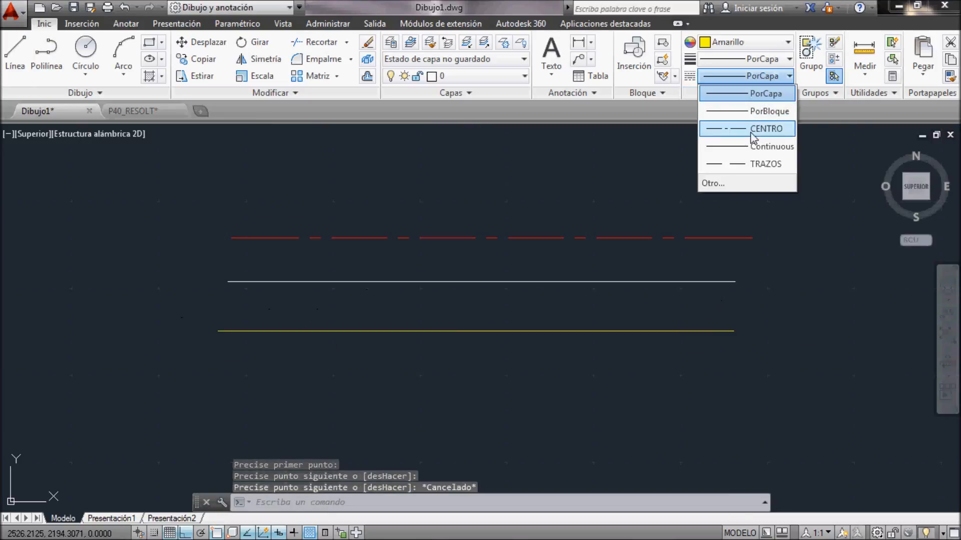
click(752, 129)
click(748, 43)
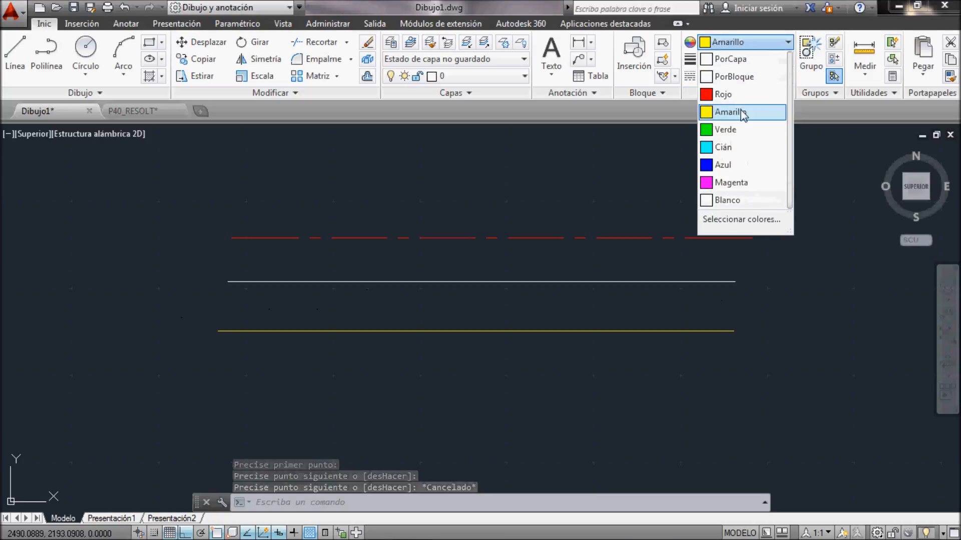
click(734, 131)
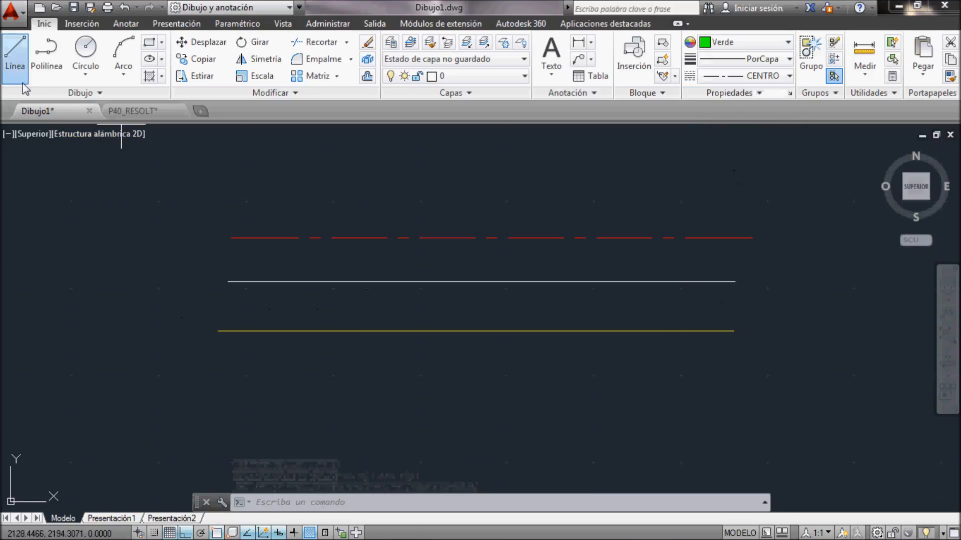
click(15, 53)
click(220, 388)
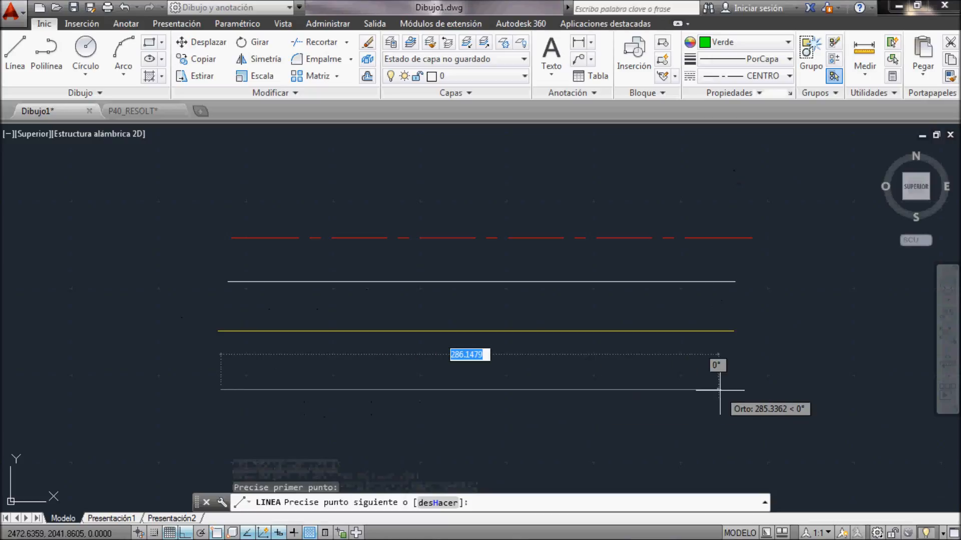
click(735, 389)
key(Escape)
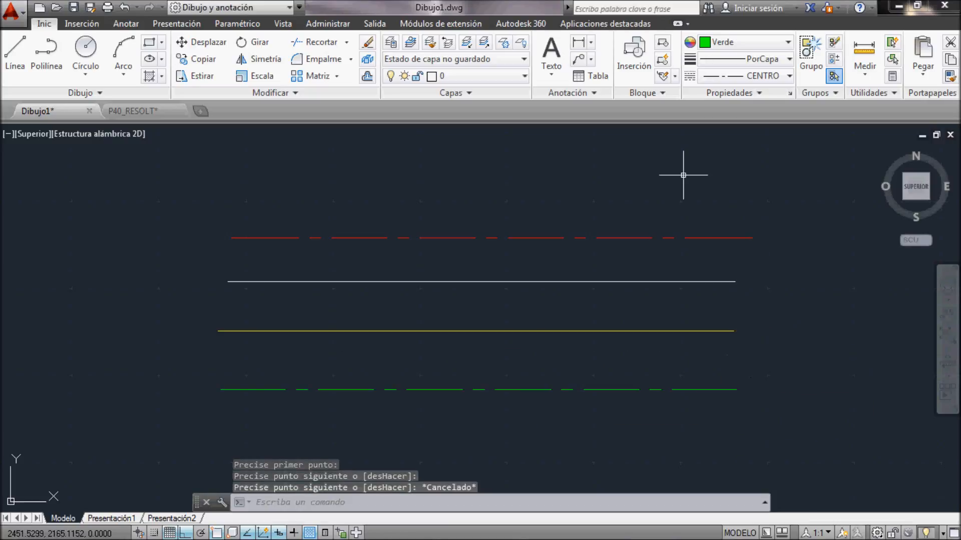
Inspect the properties of the green line, close them and deselect the line.
click(619, 371)
click(580, 425)
right_click(609, 389)
click(650, 364)
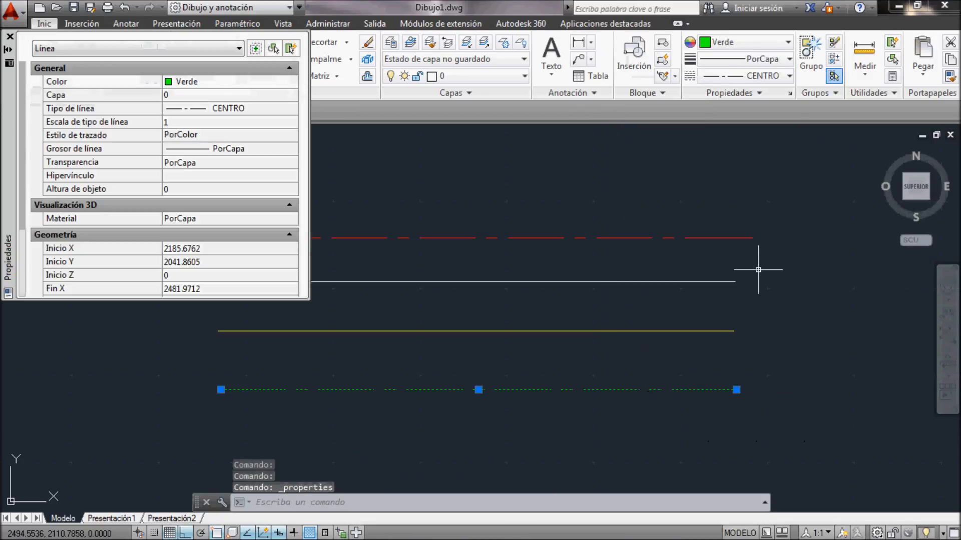
click(10, 36)
key(Escape)
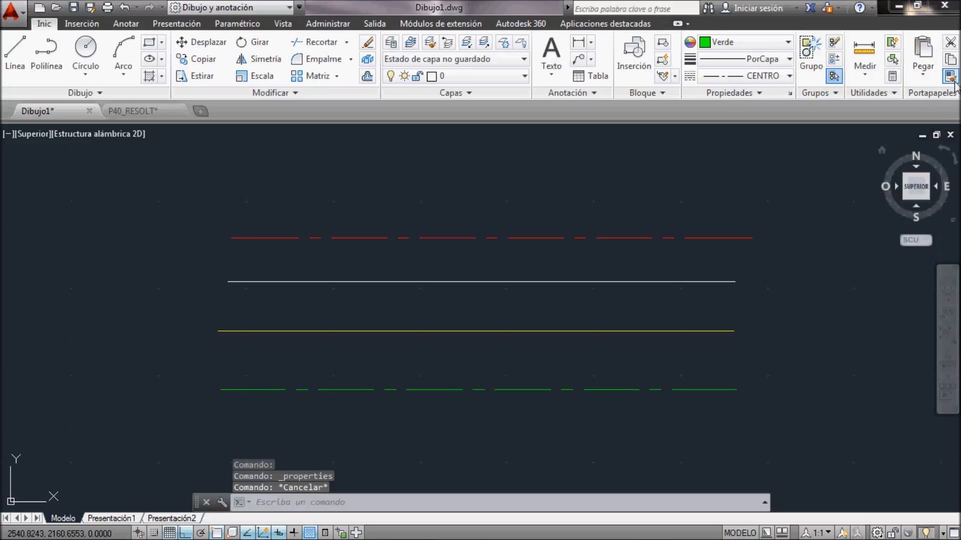
Match the properties of the white line onto the red dash-dot line above it.
click(950, 77)
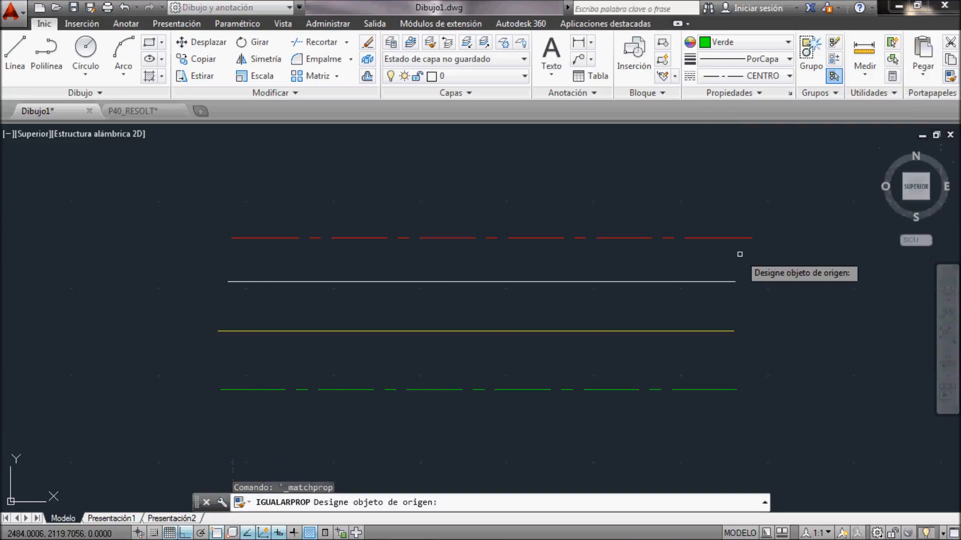
click(686, 279)
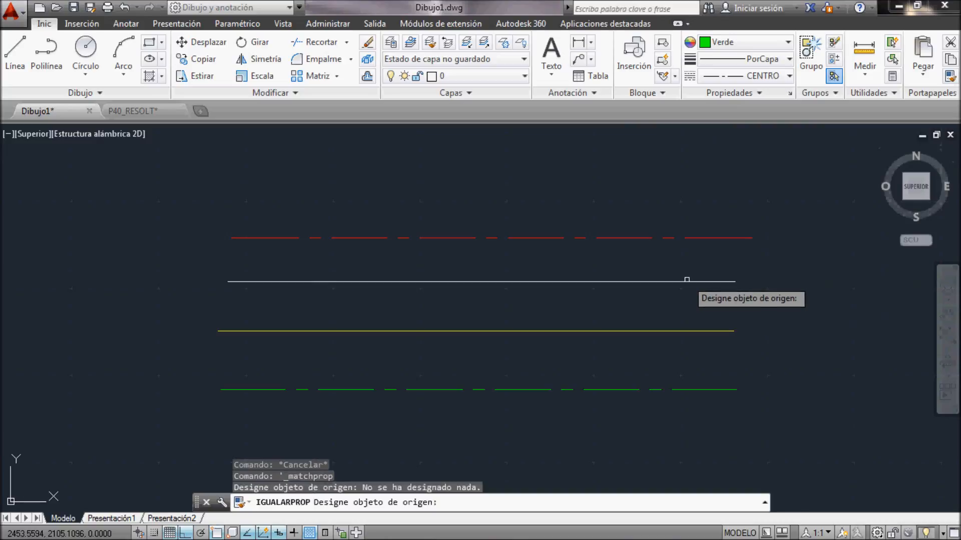
click(686, 281)
click(724, 210)
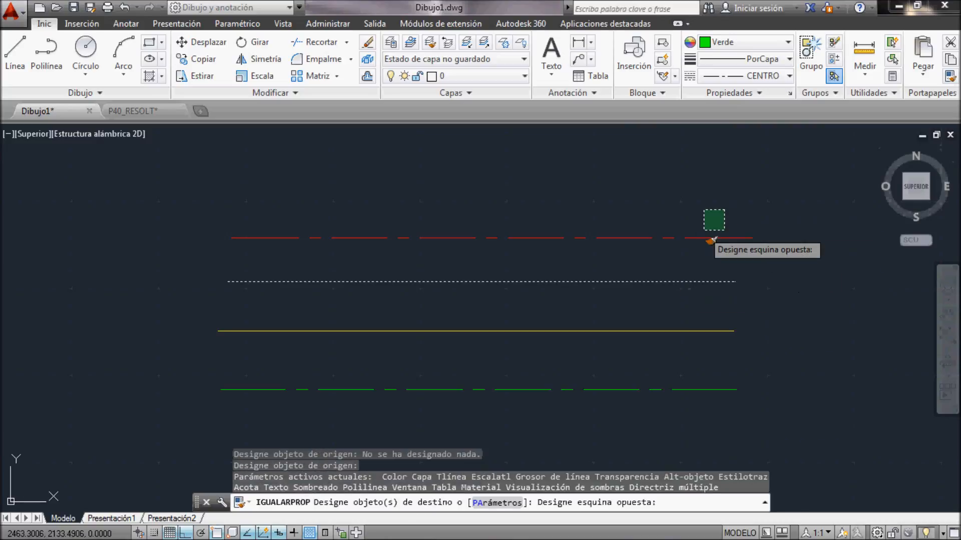
click(683, 253)
key(Escape)
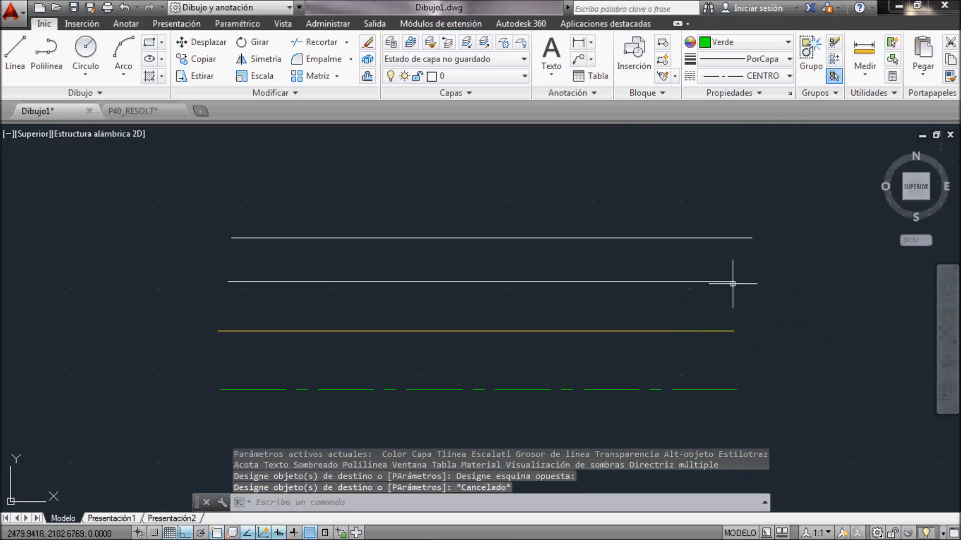
Match the properties of the green CENTRO line onto the three lines above it.
click(953, 79)
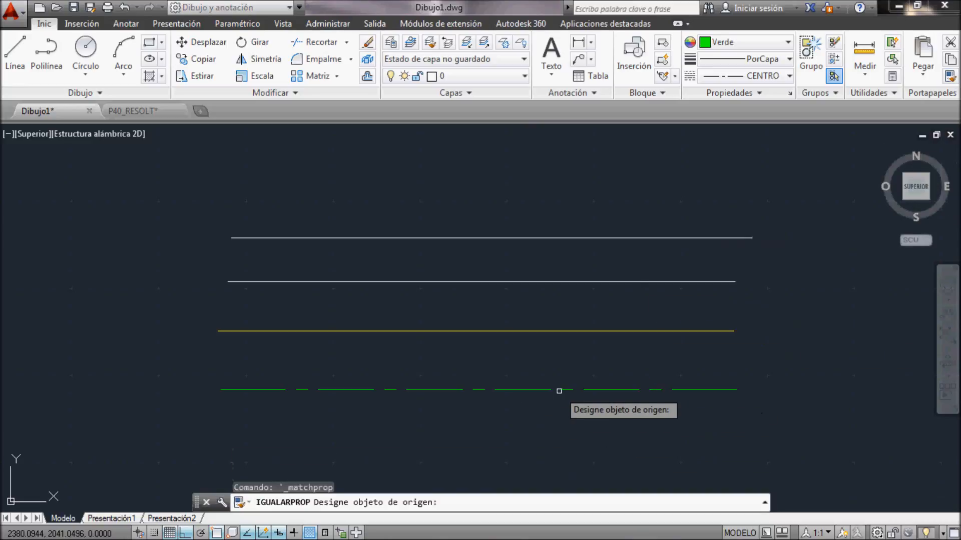
click(537, 390)
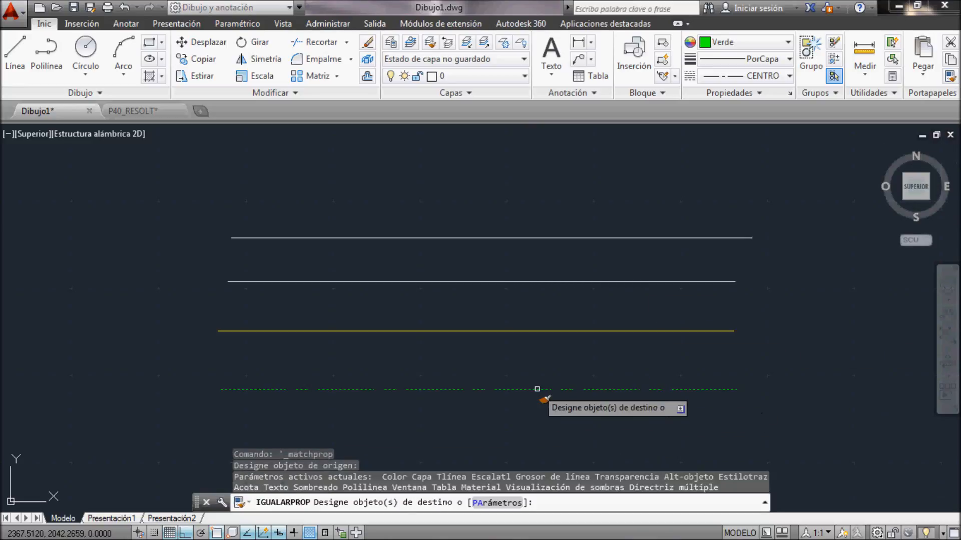
click(635, 199)
click(535, 359)
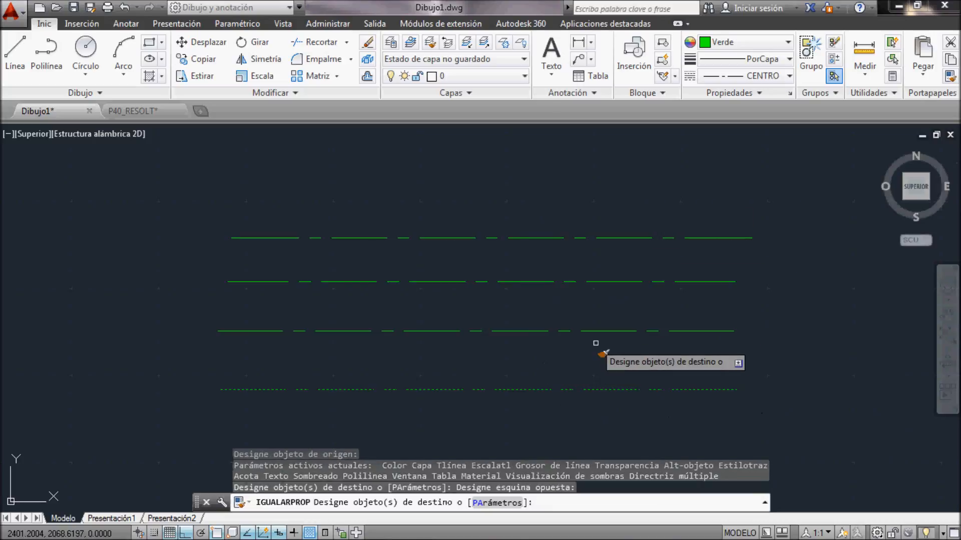
key(Escape)
key(Escape)
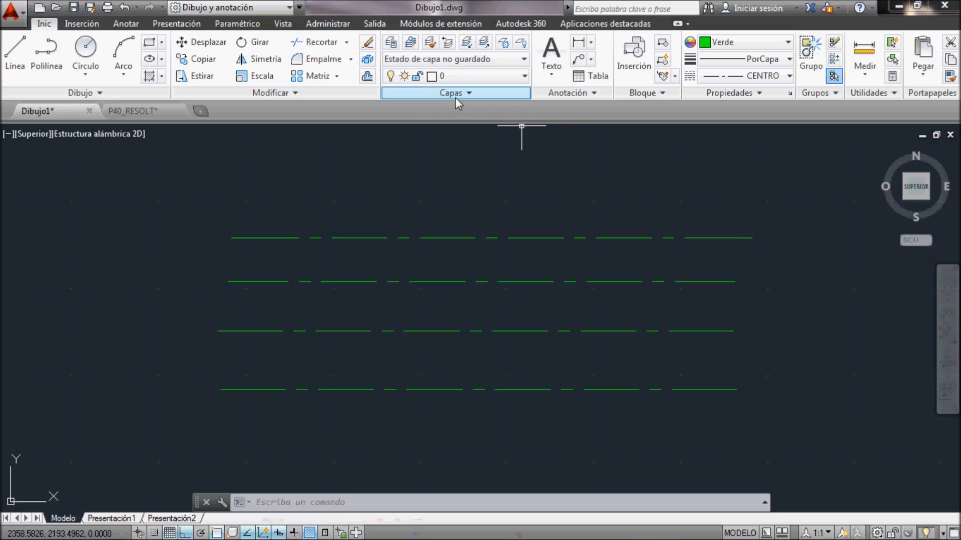
Create four new layers with their default names in the layer properties manager, and widen the colour and linetype columns.
click(391, 44)
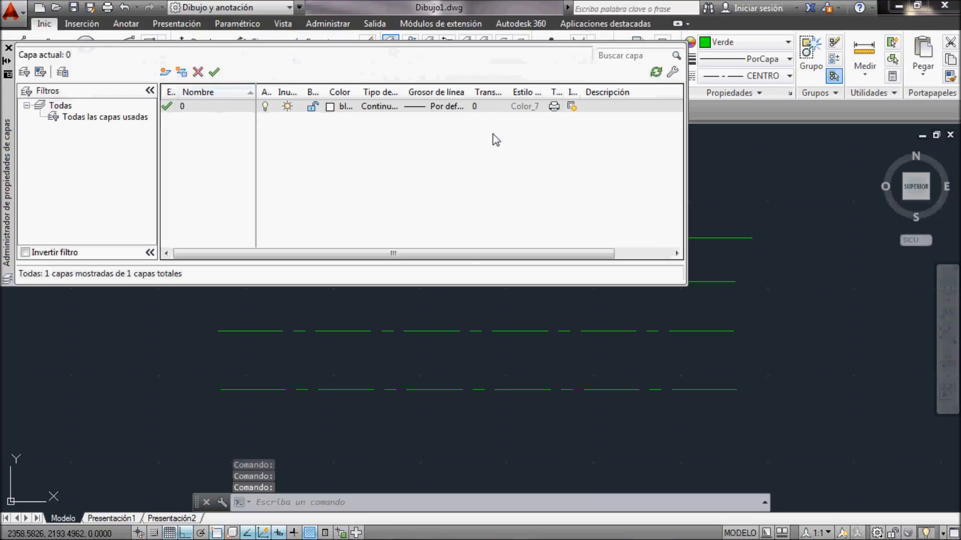
click(166, 73)
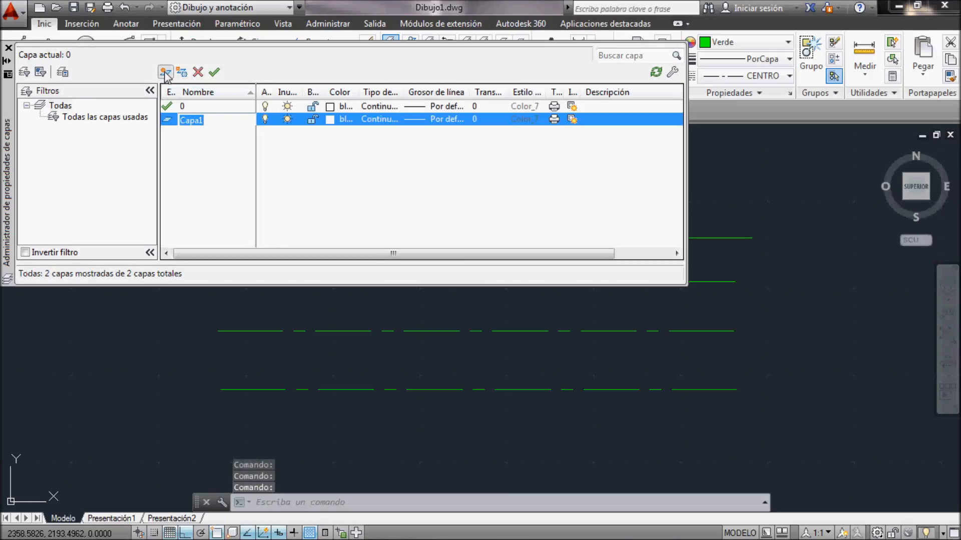
key(Return)
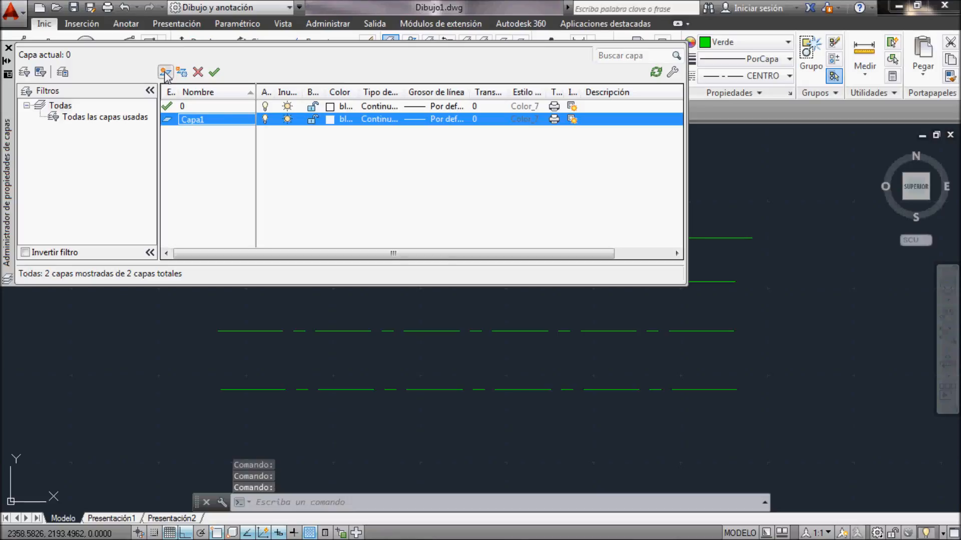
click(166, 74)
click(166, 74)
click(165, 74)
key(Return)
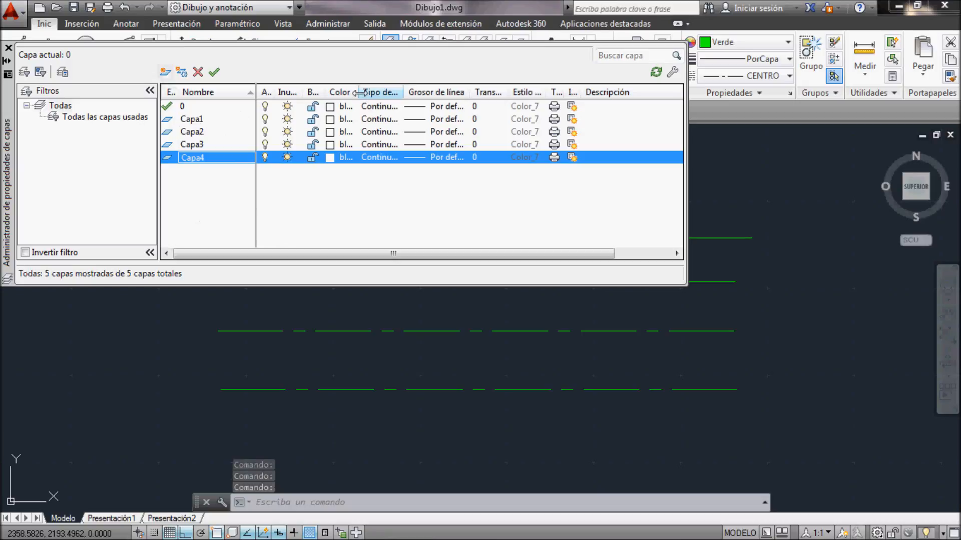
drag(359, 92, 460, 92)
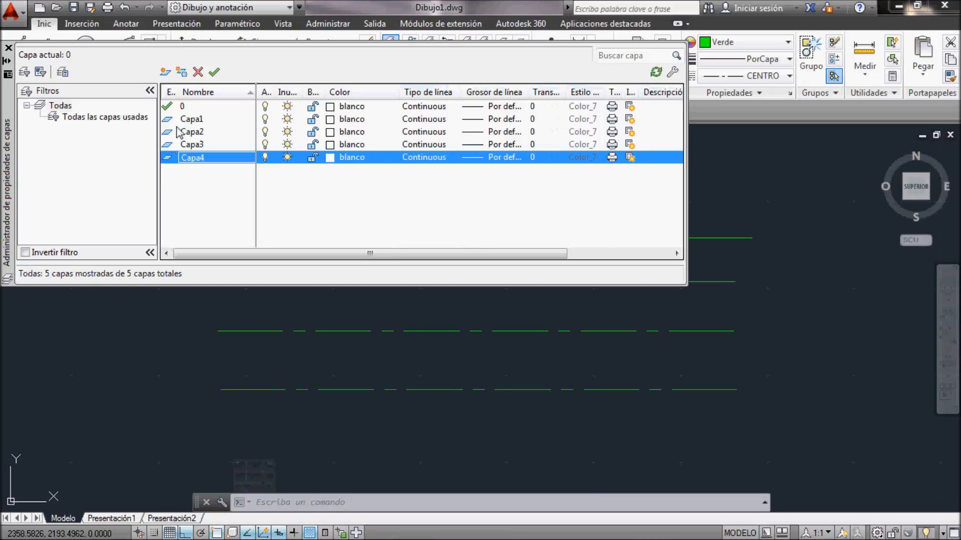
Set the colour of layer Capa1 to rojo and of layer Capa2 to cián.
click(330, 119)
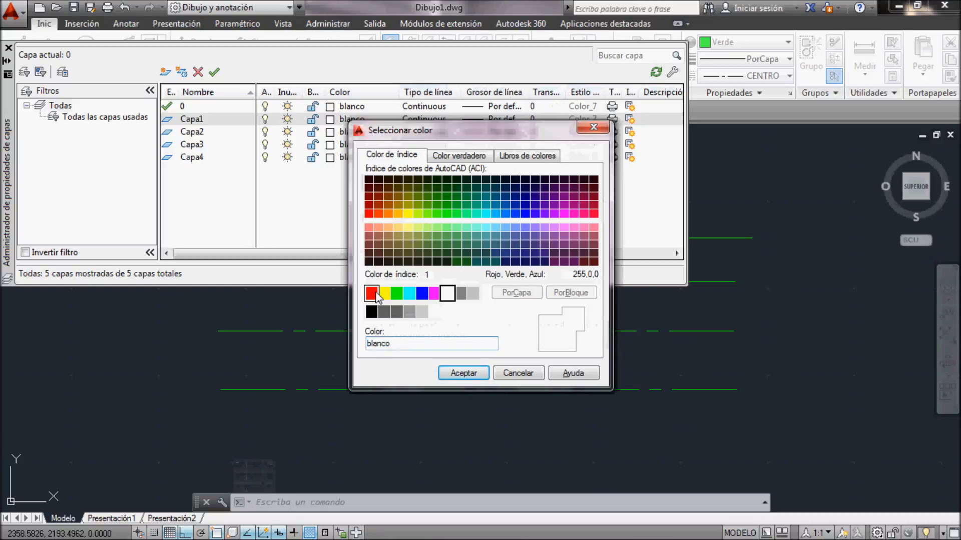
click(371, 294)
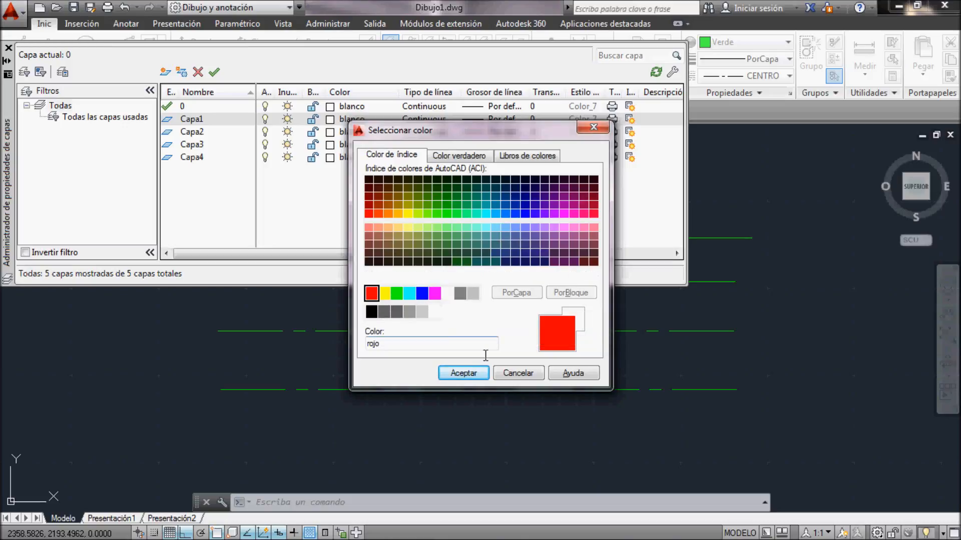
click(464, 373)
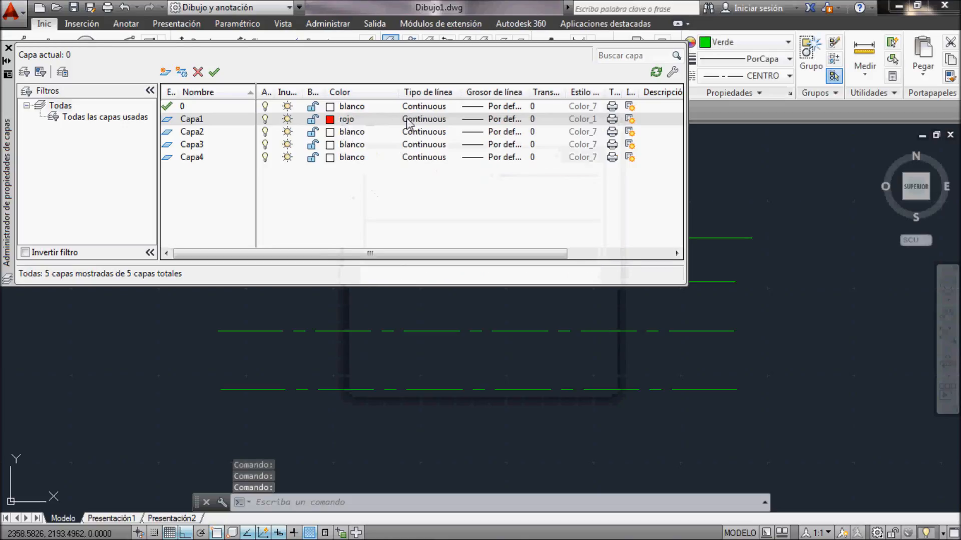
click(334, 132)
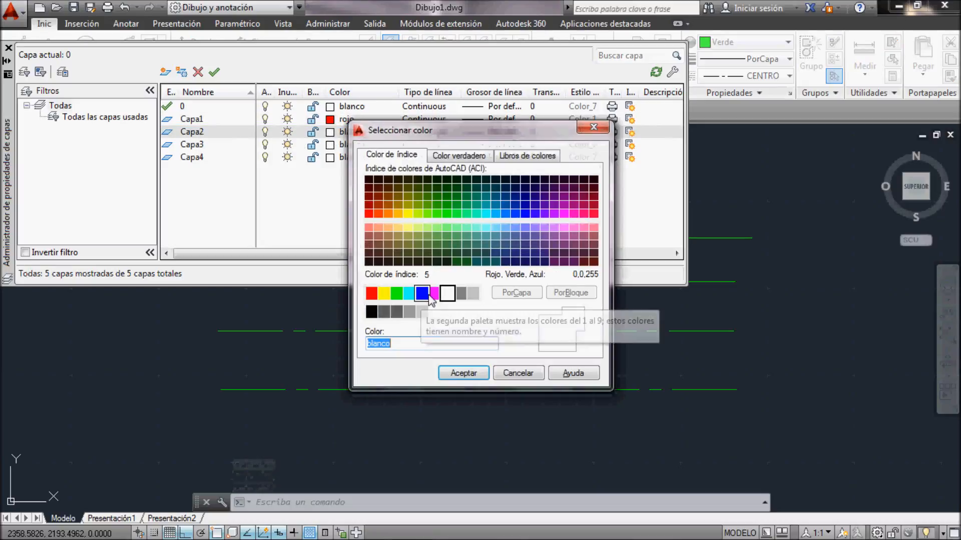
click(409, 293)
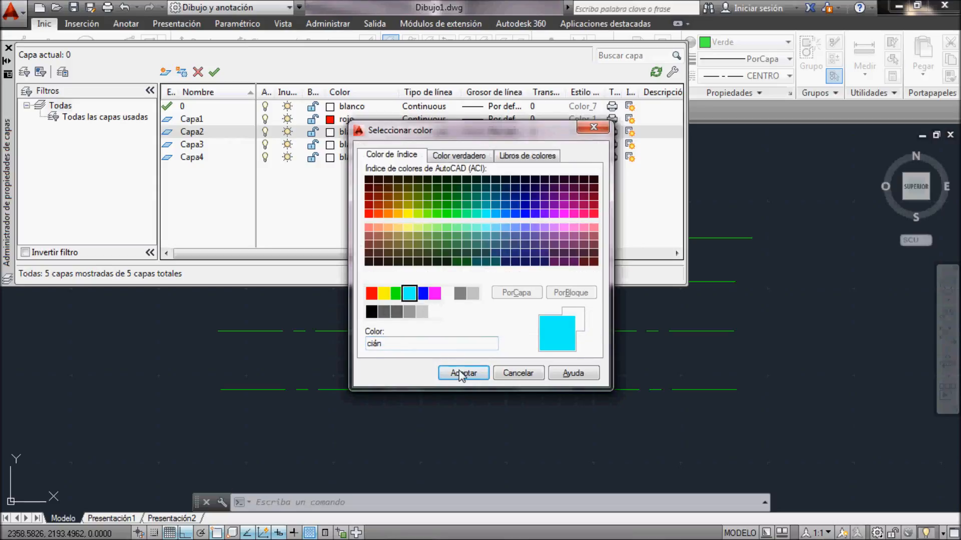
click(462, 373)
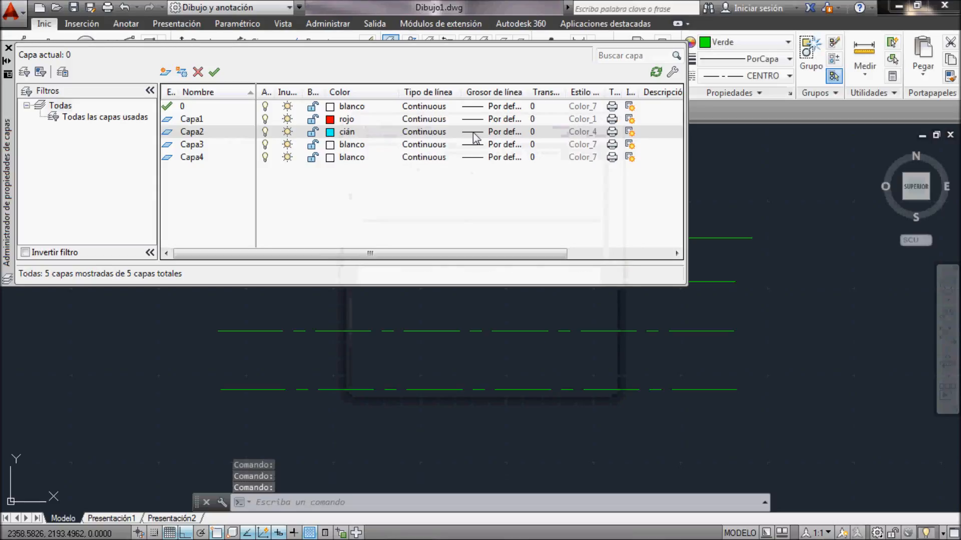
Browse the linetypes available for loading without loading any, and assign the CENTRO linetype to layer Capa2.
click(424, 132)
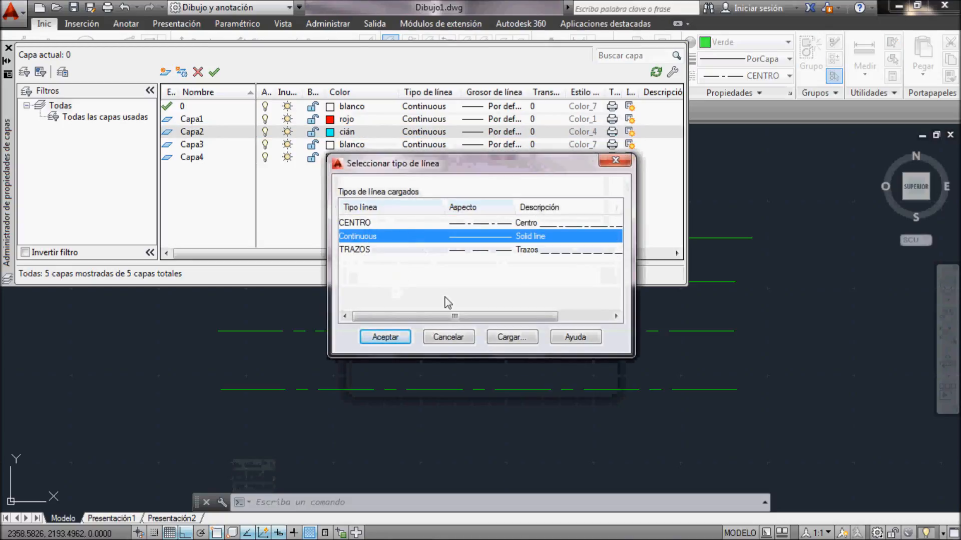
click(515, 337)
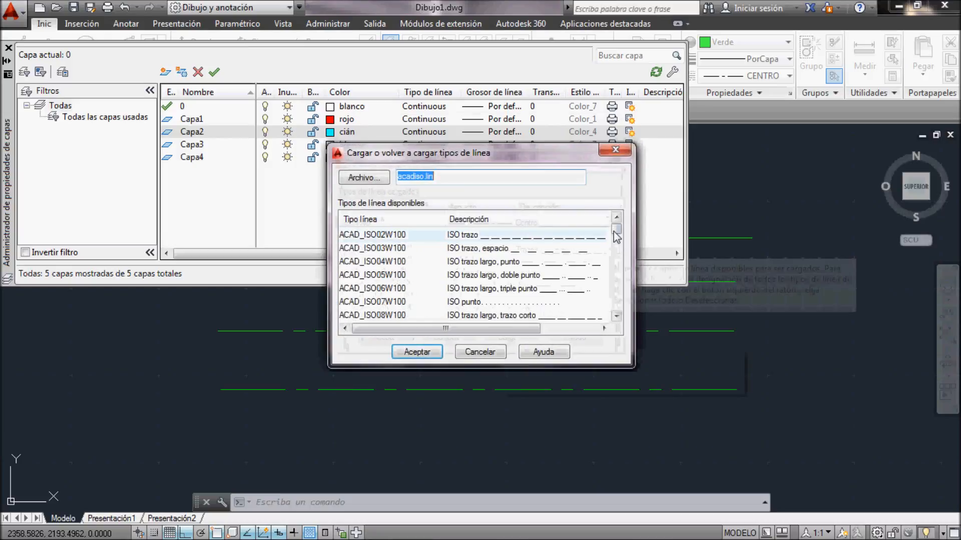
drag(617, 235, 613, 319)
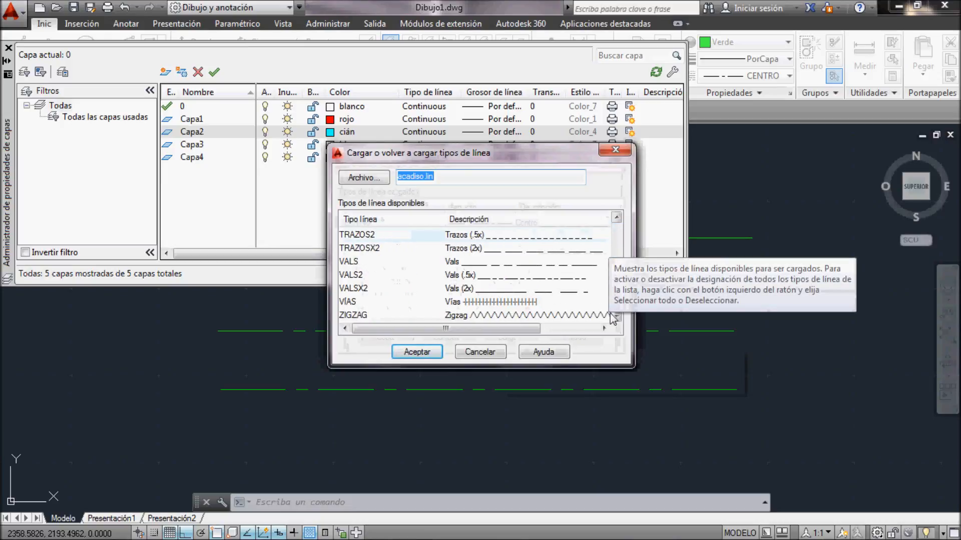
click(480, 352)
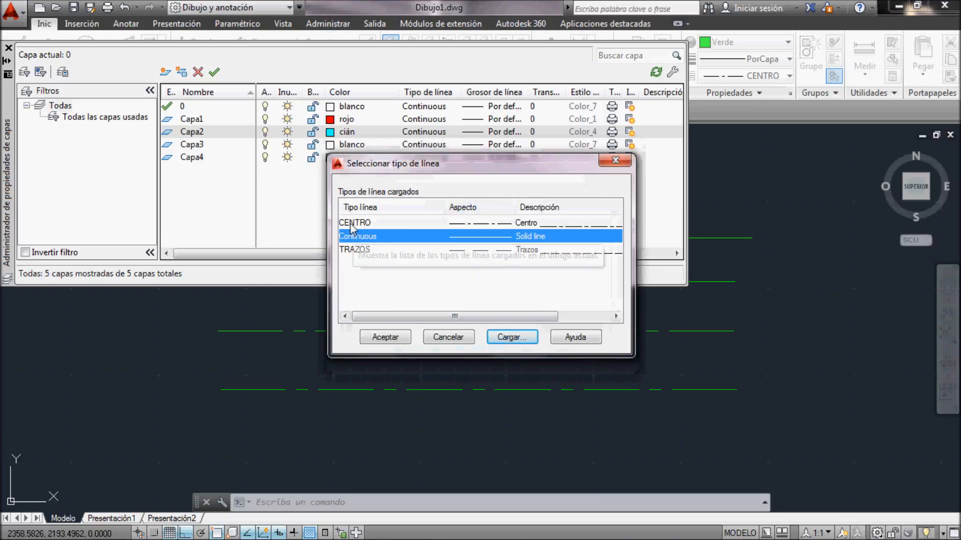
click(363, 273)
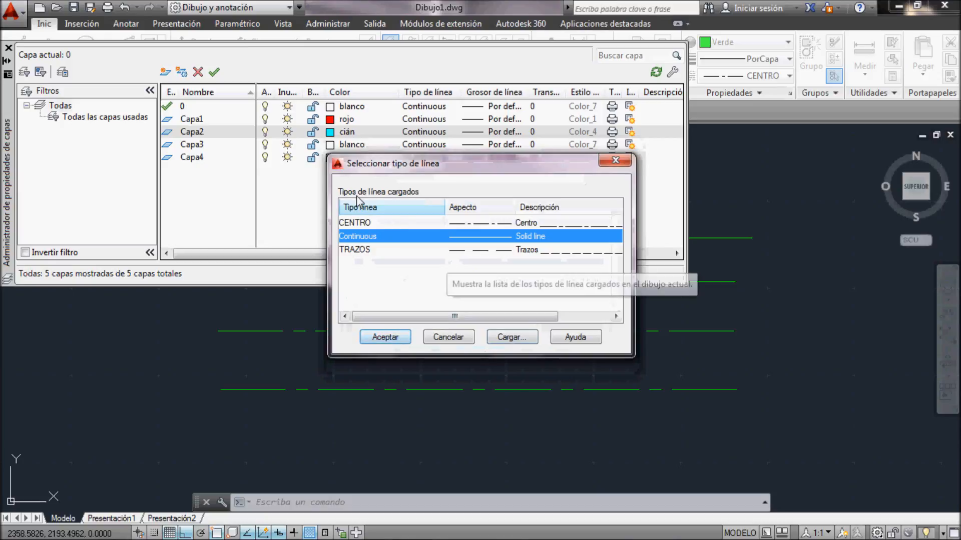
click(464, 225)
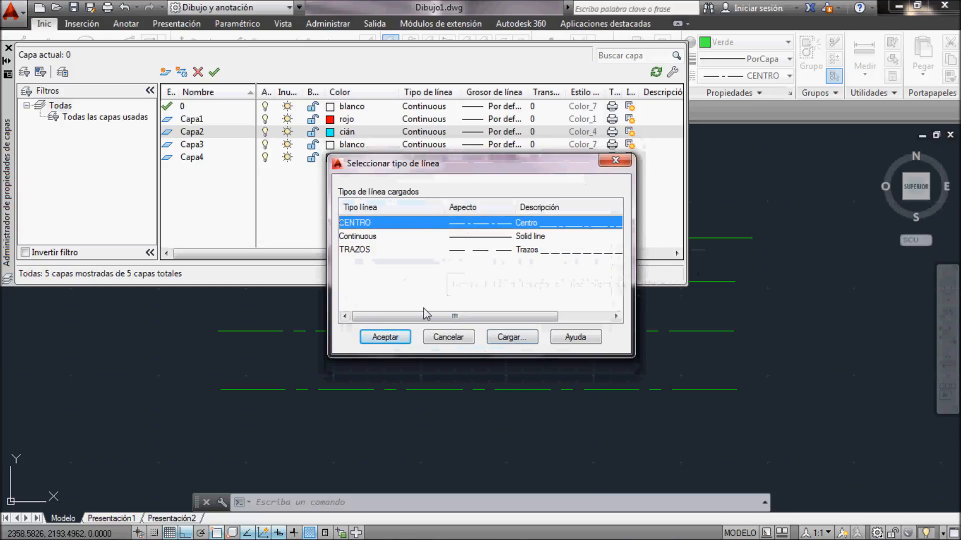
click(385, 337)
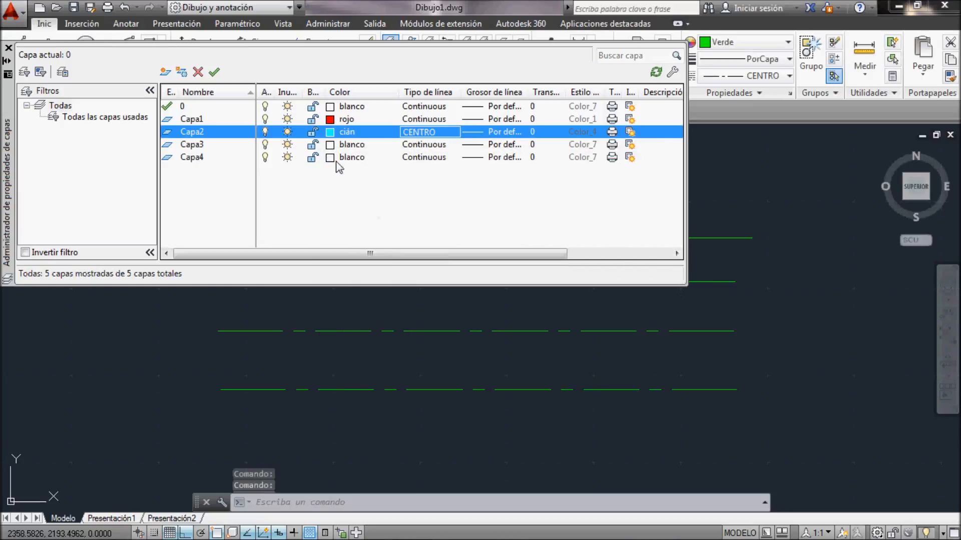
Set the colour of layer Capa3 to amarillo and of layer Capa4 to verde.
click(330, 145)
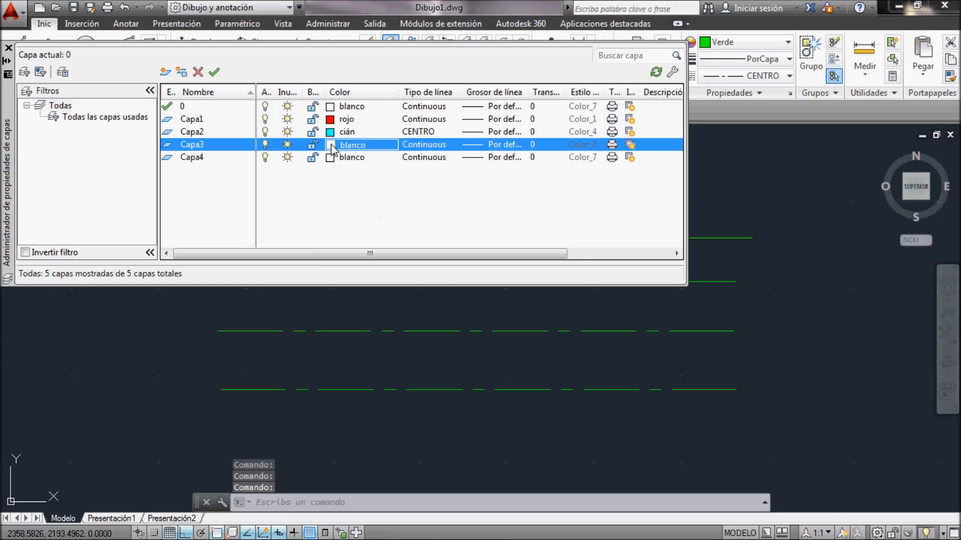
click(385, 293)
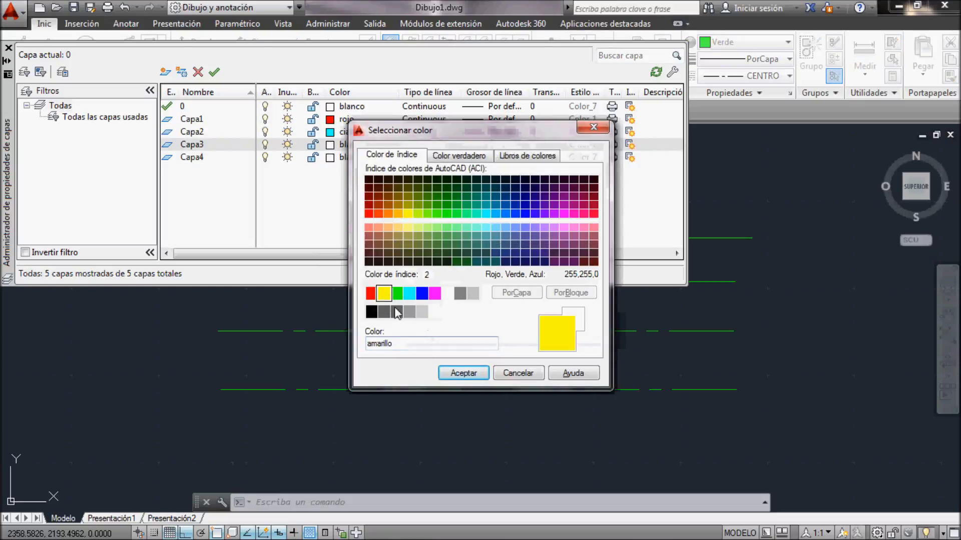
click(457, 374)
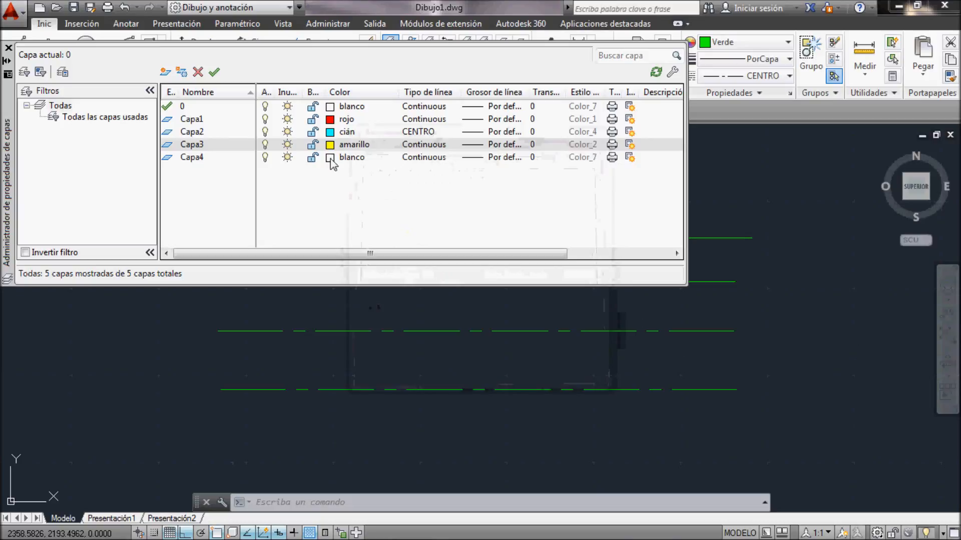
click(330, 157)
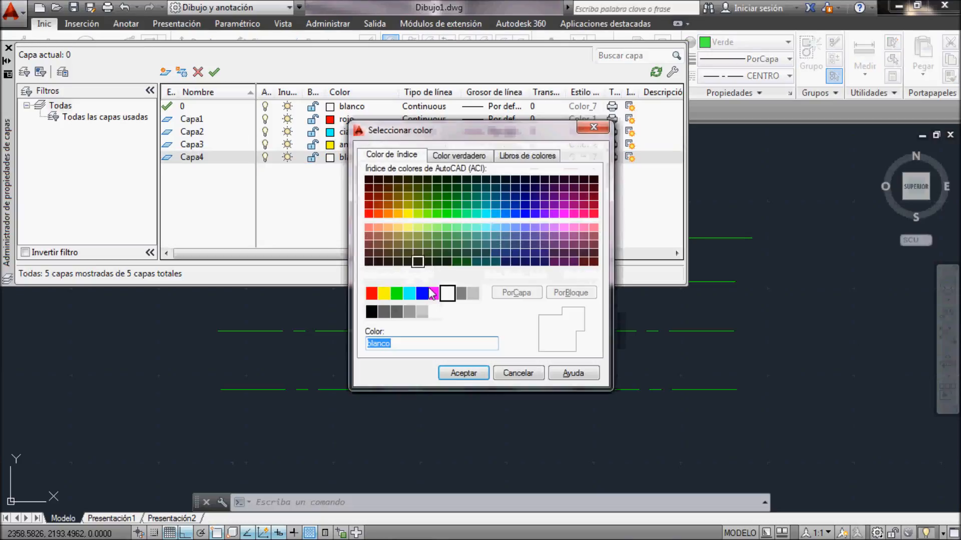
click(396, 293)
click(463, 373)
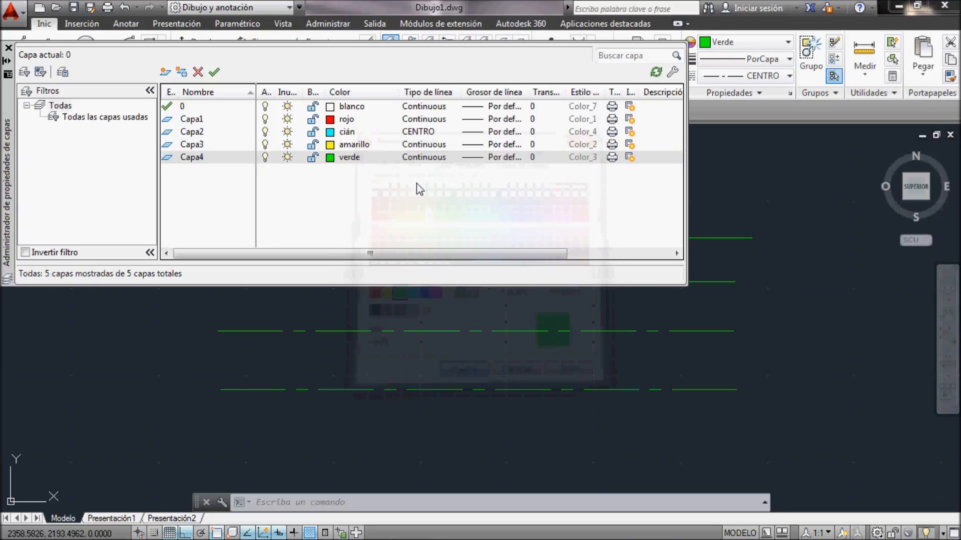
Assign the TRAZOS linetype to layer Capa4 and close the layer properties manager.
click(471, 158)
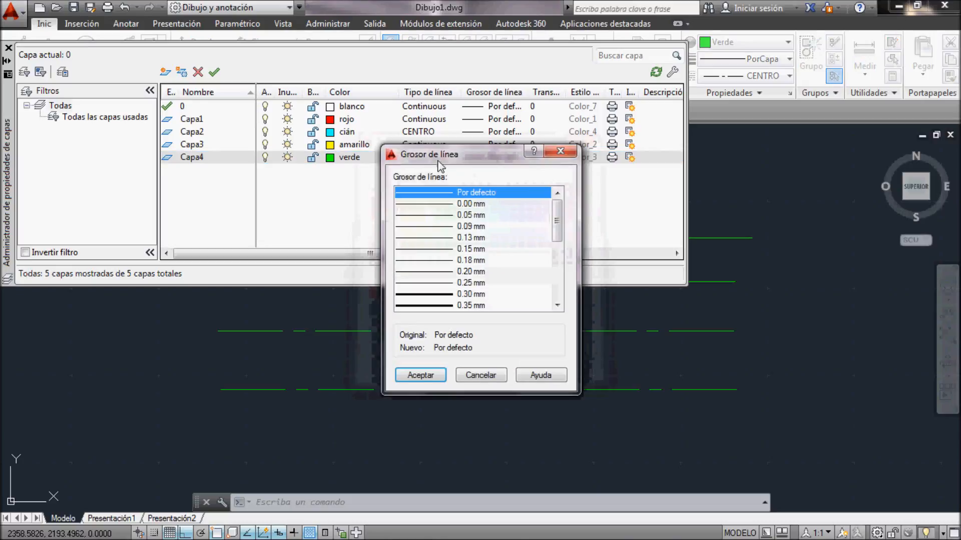
key(Escape)
click(430, 157)
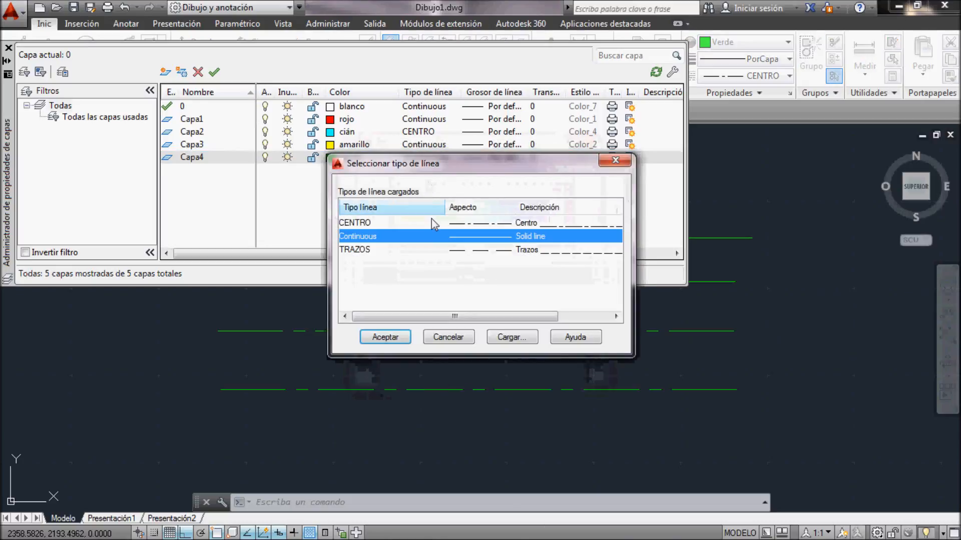
click(461, 250)
click(387, 337)
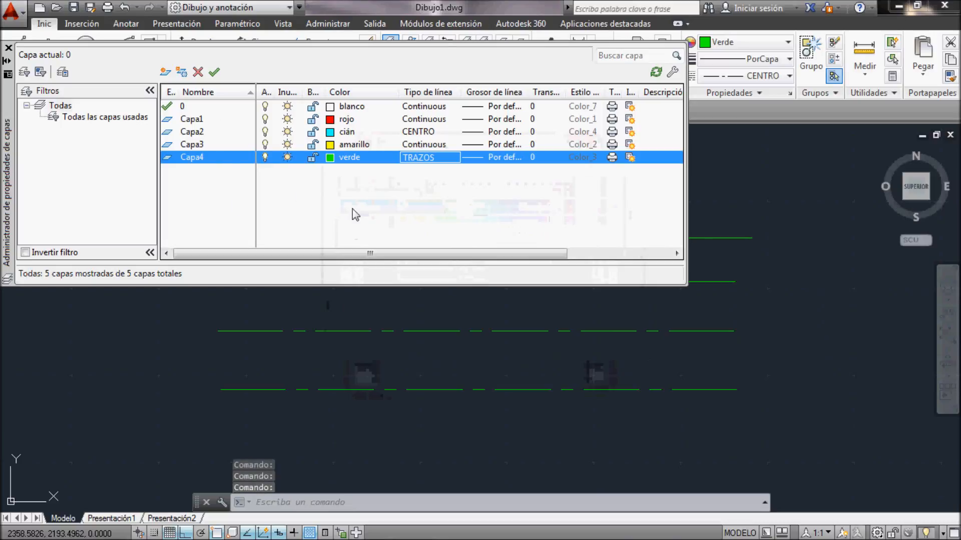
click(9, 48)
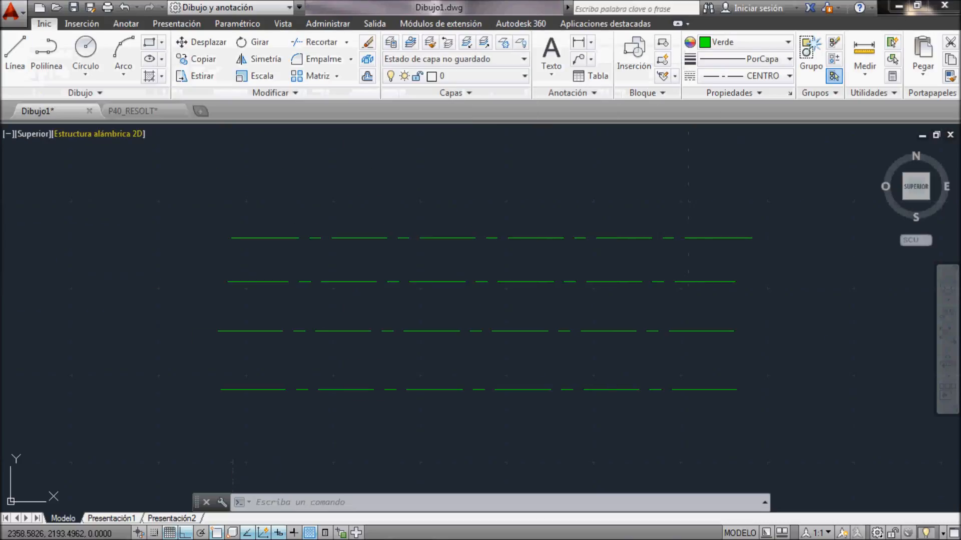
Make Capa3 the current layer and draw a horizontal line above the four existing lines.
click(525, 77)
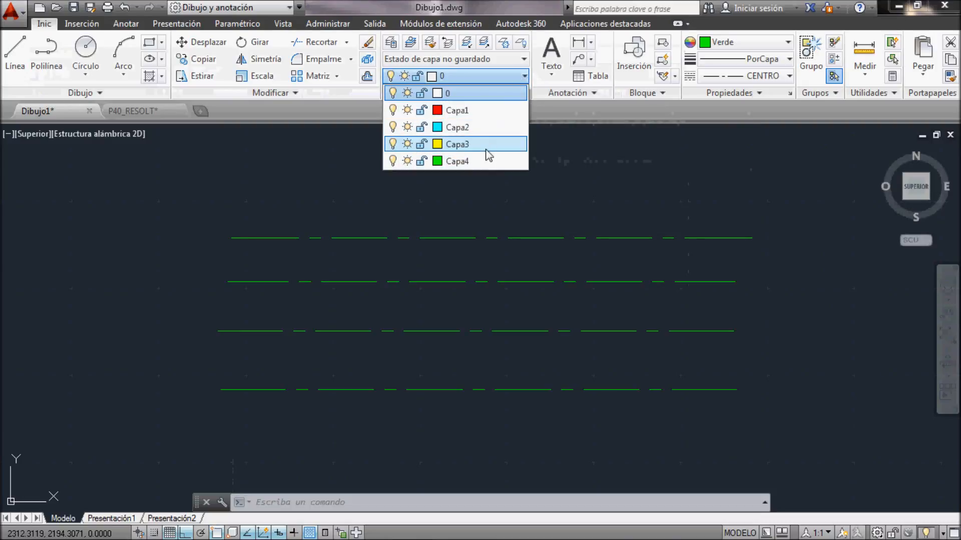
click(453, 93)
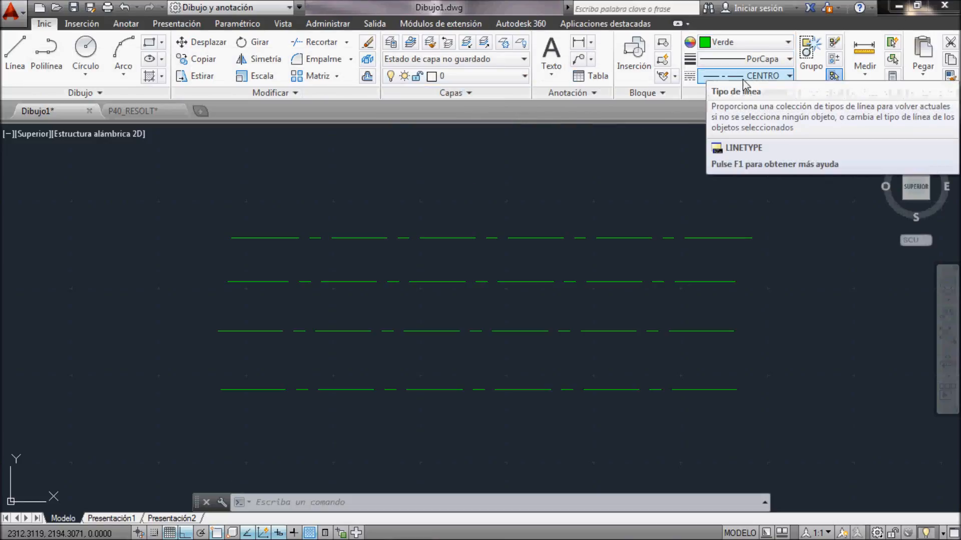
click(458, 77)
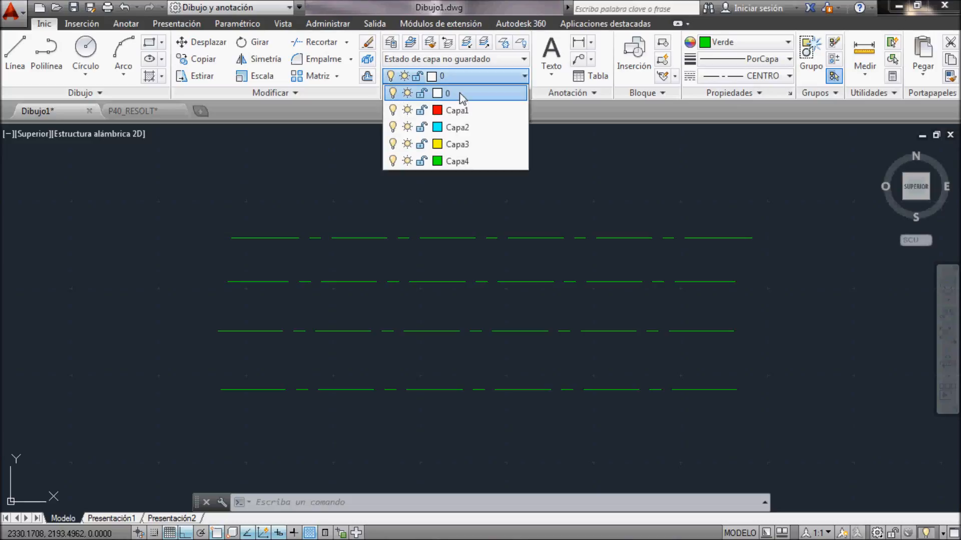
click(465, 146)
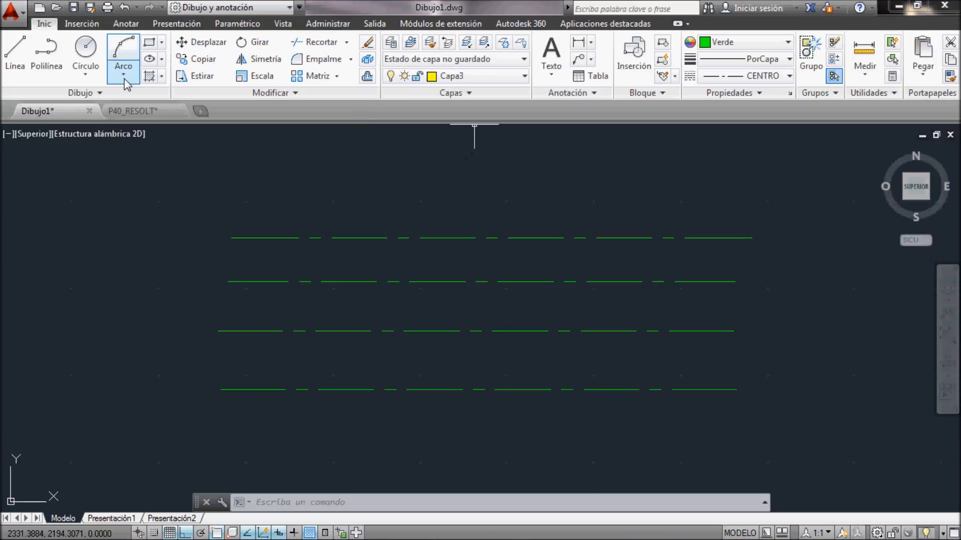
click(15, 53)
click(224, 175)
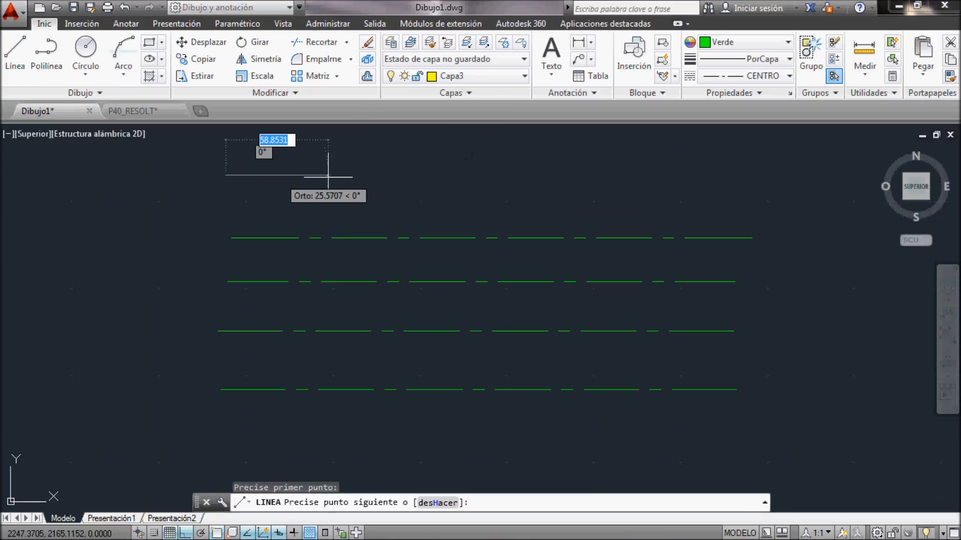
click(745, 173)
key(Escape)
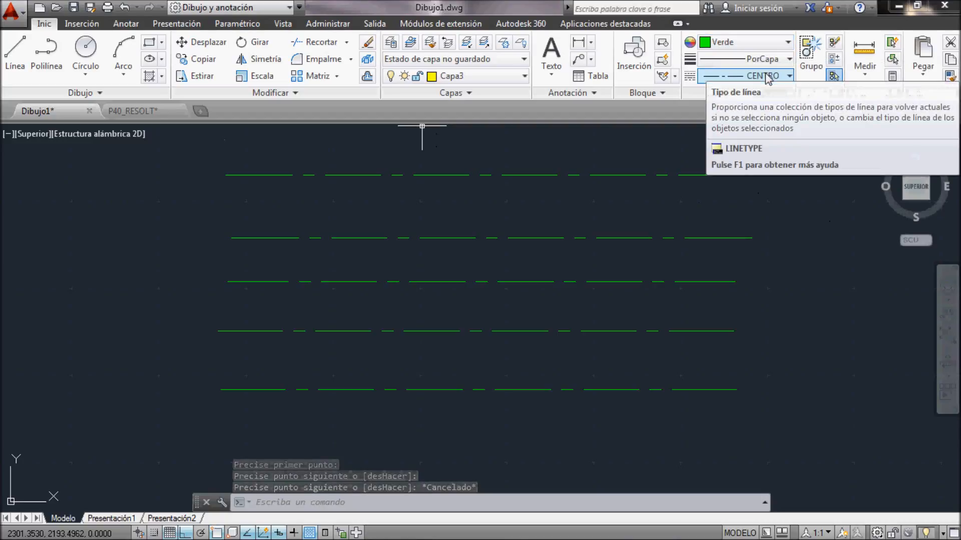
Set both the current object colour and the current linetype to PorCapa.
click(766, 49)
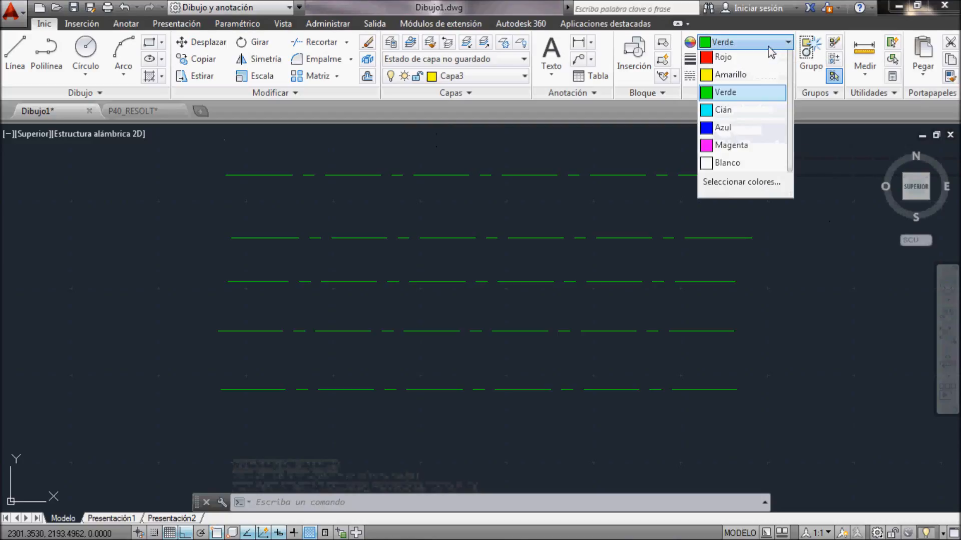
click(764, 65)
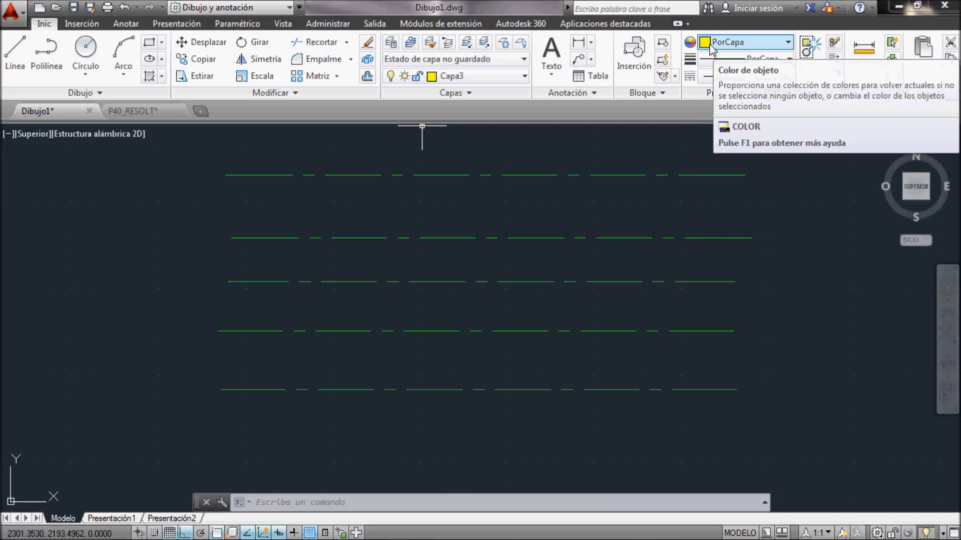
click(745, 76)
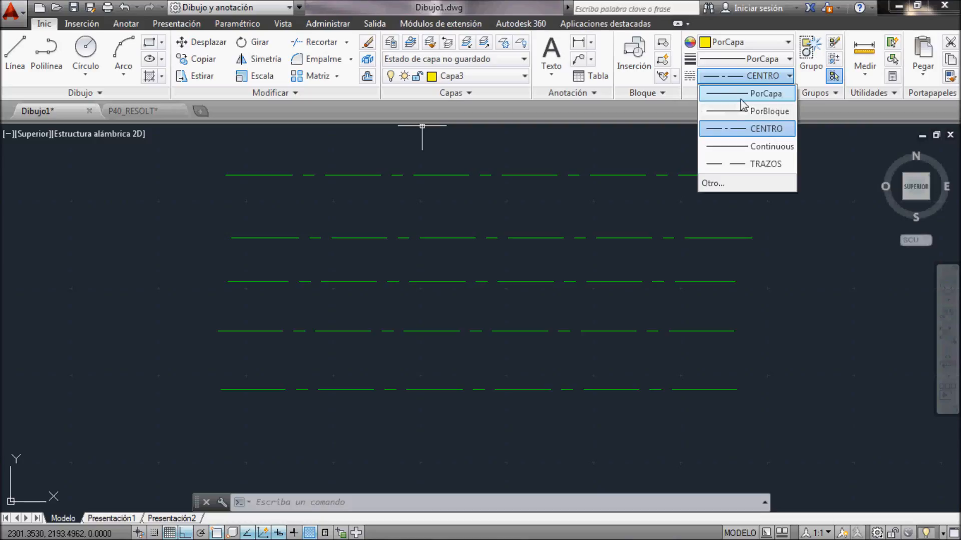
click(743, 95)
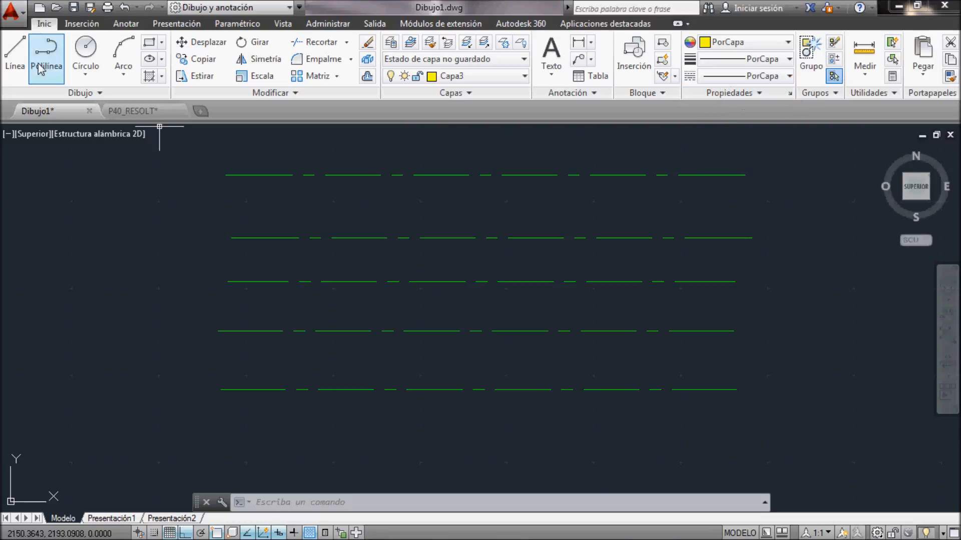
Draw a horizontal line on layer Capa3 between the two uppermost green lines.
click(15, 53)
click(236, 208)
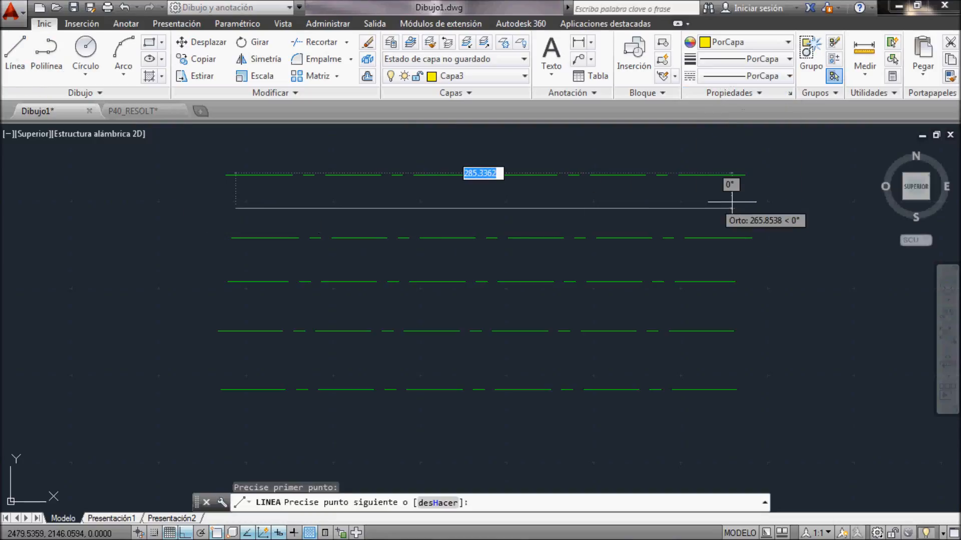
click(749, 207)
key(Escape)
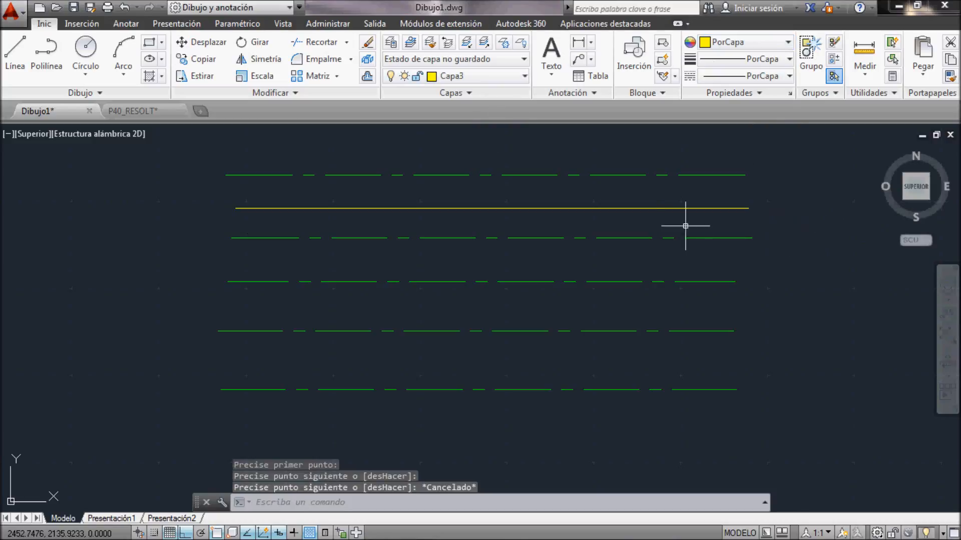
Make Capa1 the current layer and draw a vertical line to the left of the horizontal lines.
click(460, 79)
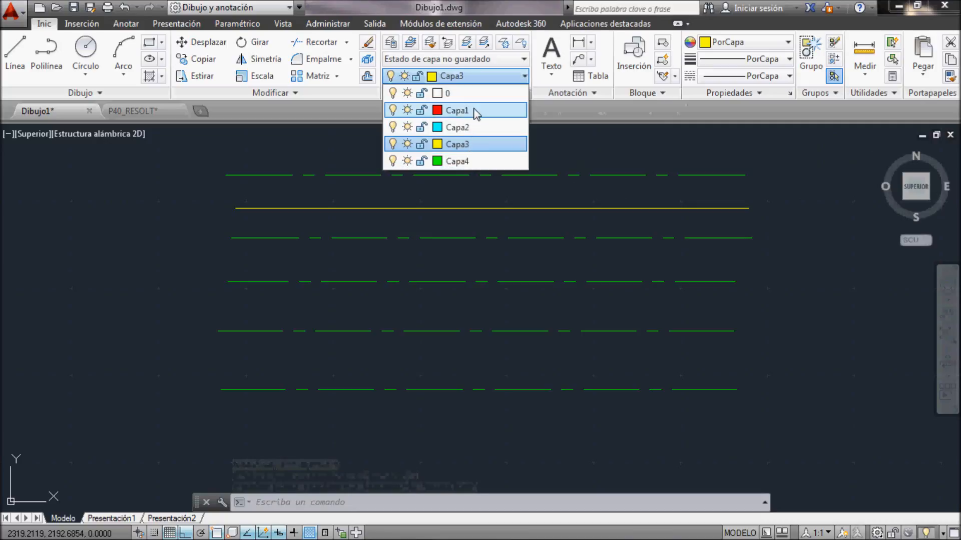
click(457, 110)
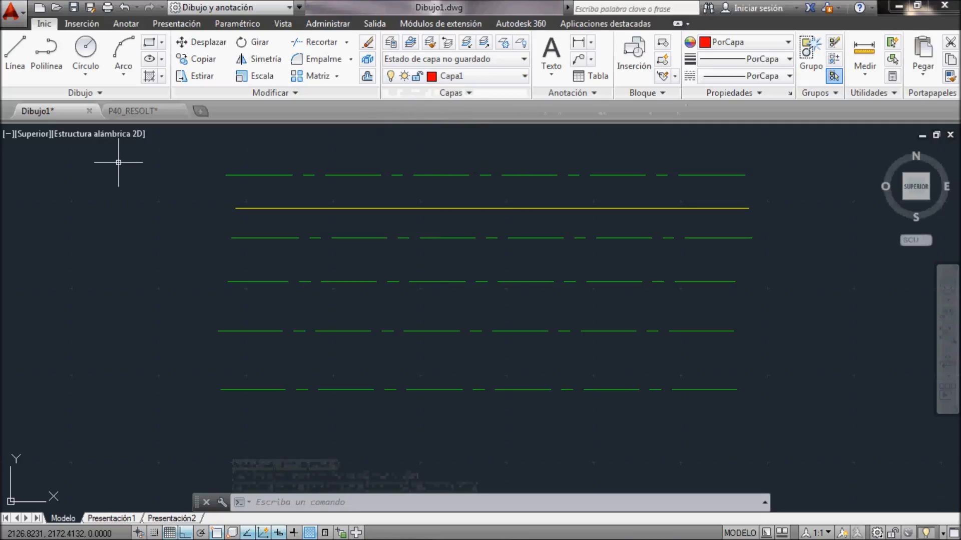
click(15, 55)
click(150, 164)
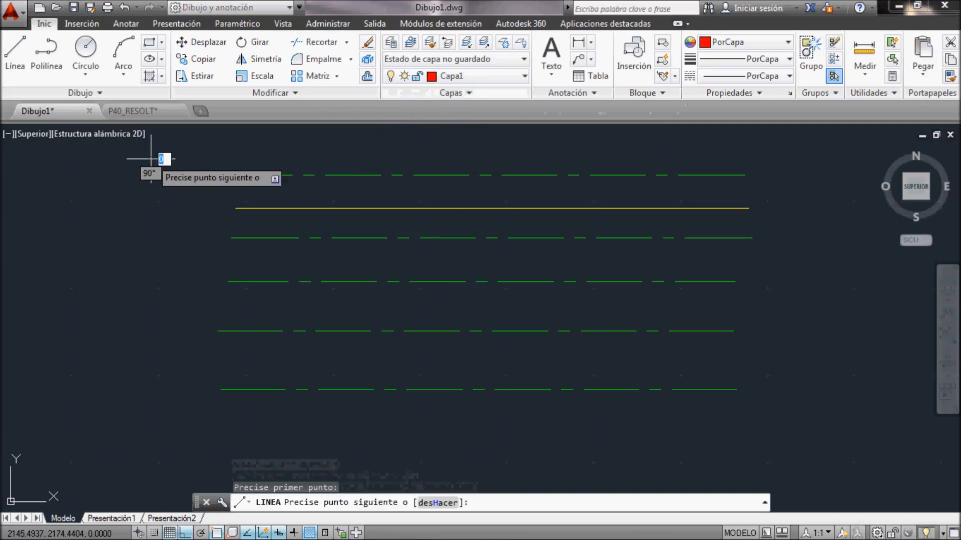
click(88, 409)
key(Escape)
Make Capa2 the current layer and draw a vertical line between the red line and the horizontal lines.
click(490, 76)
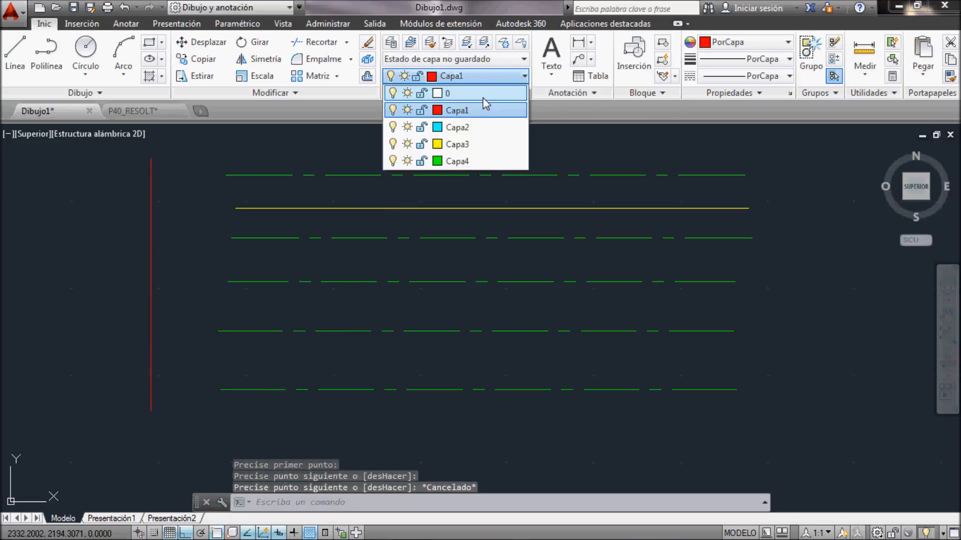
click(457, 128)
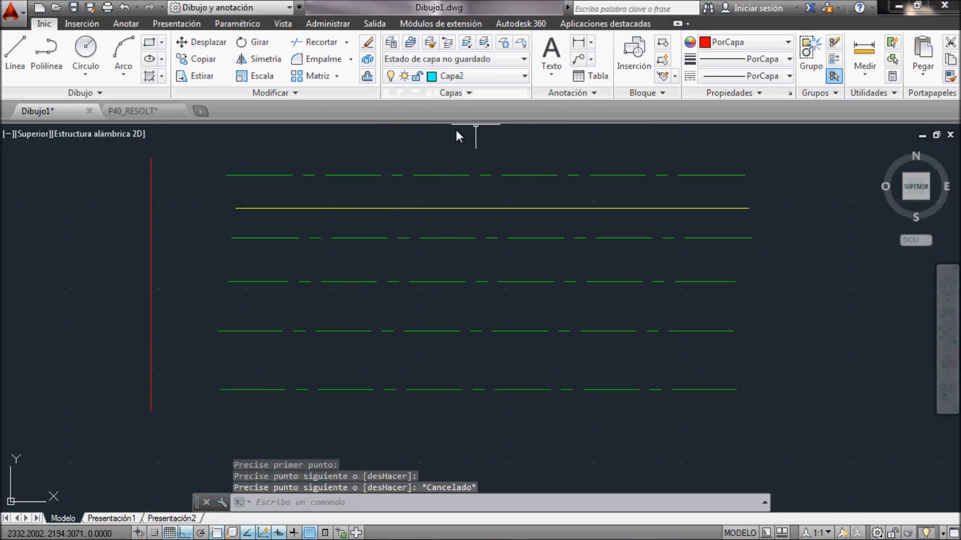
click(15, 55)
click(196, 155)
click(196, 416)
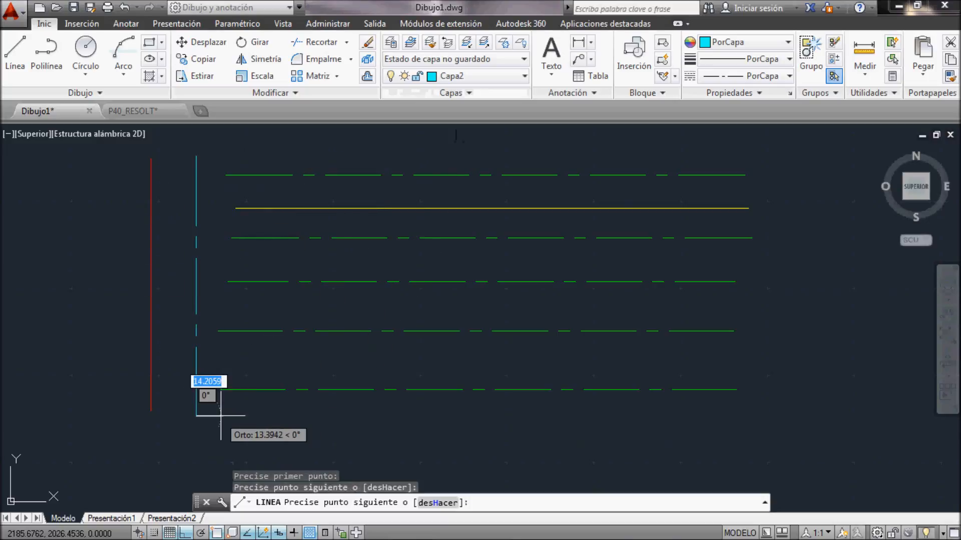
key(Escape)
Make Capa3 the current layer and draw a vertical line to the left of the red line.
click(492, 76)
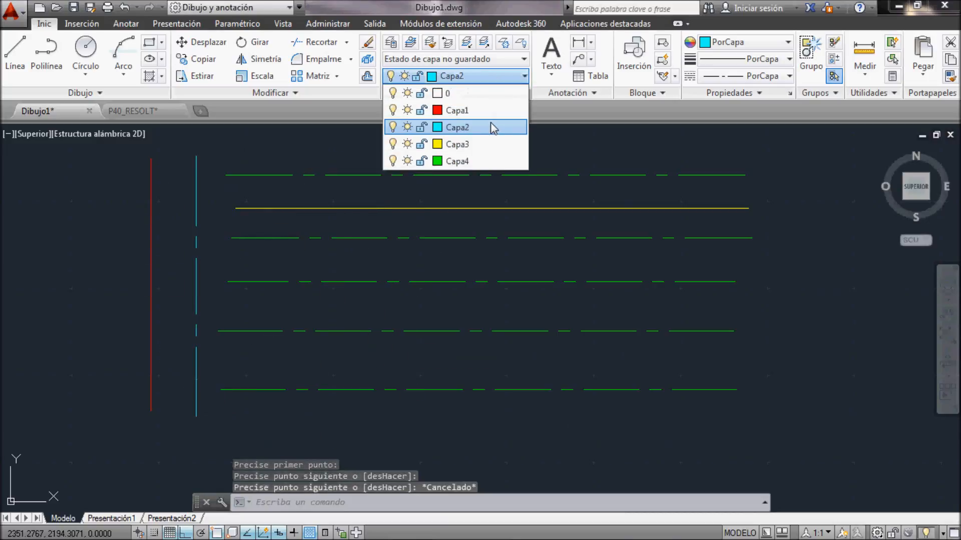
click(488, 142)
click(15, 55)
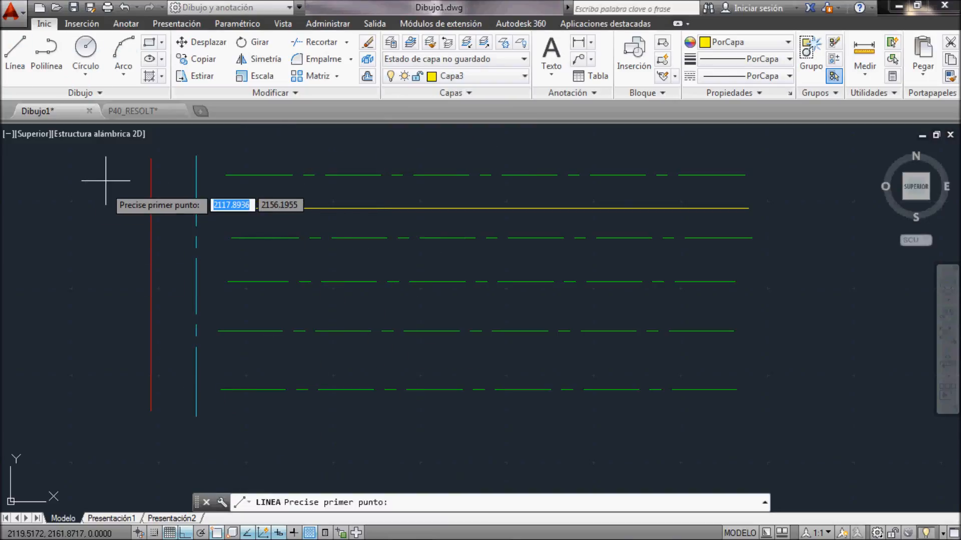
click(107, 160)
click(100, 425)
key(Escape)
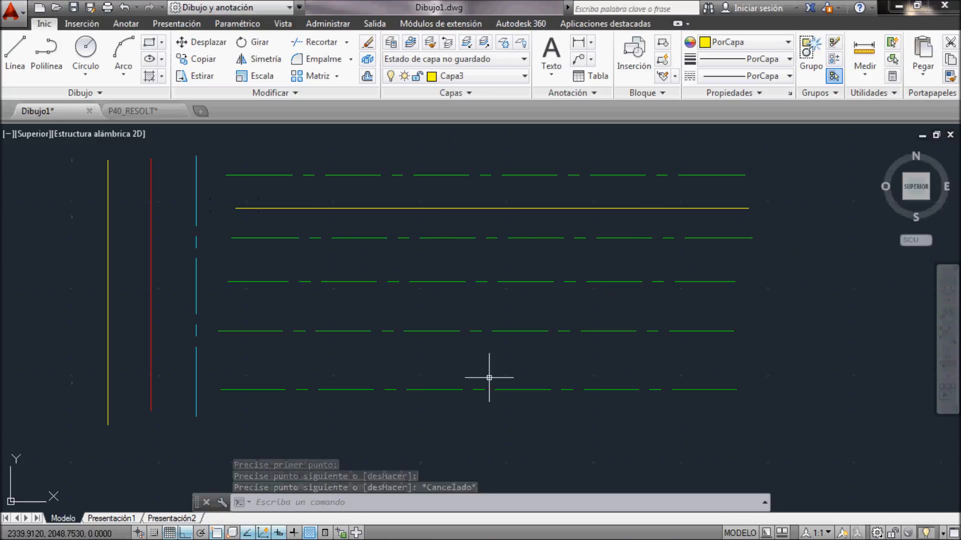
click(471, 80)
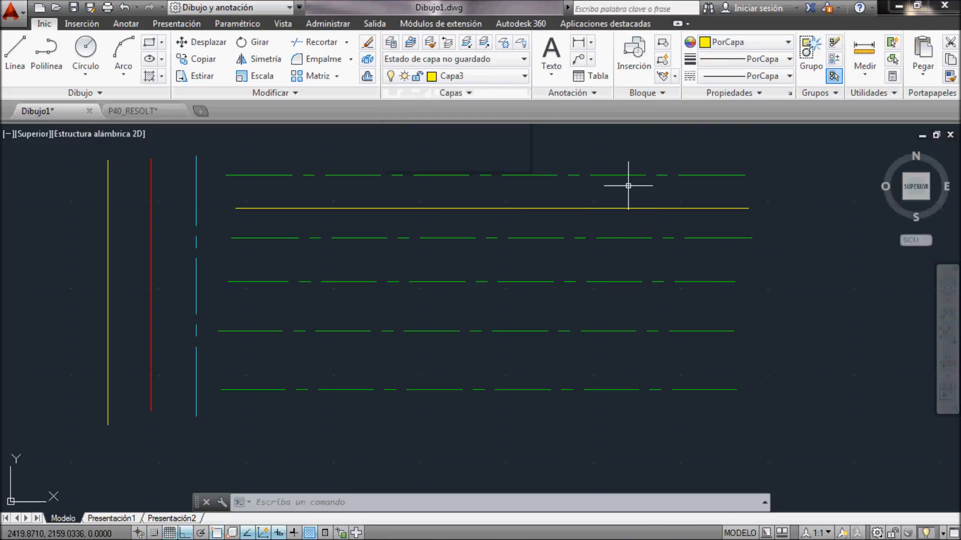
click(497, 80)
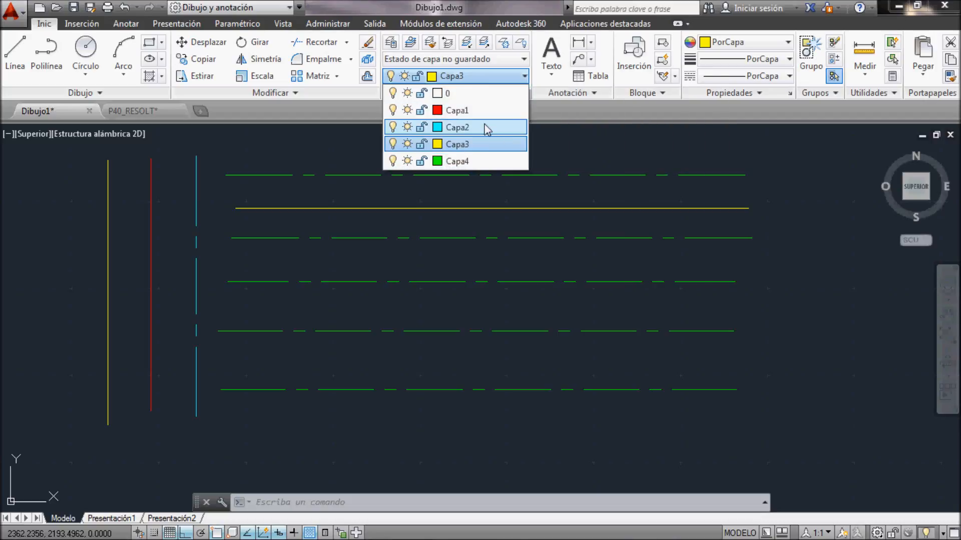
click(551, 113)
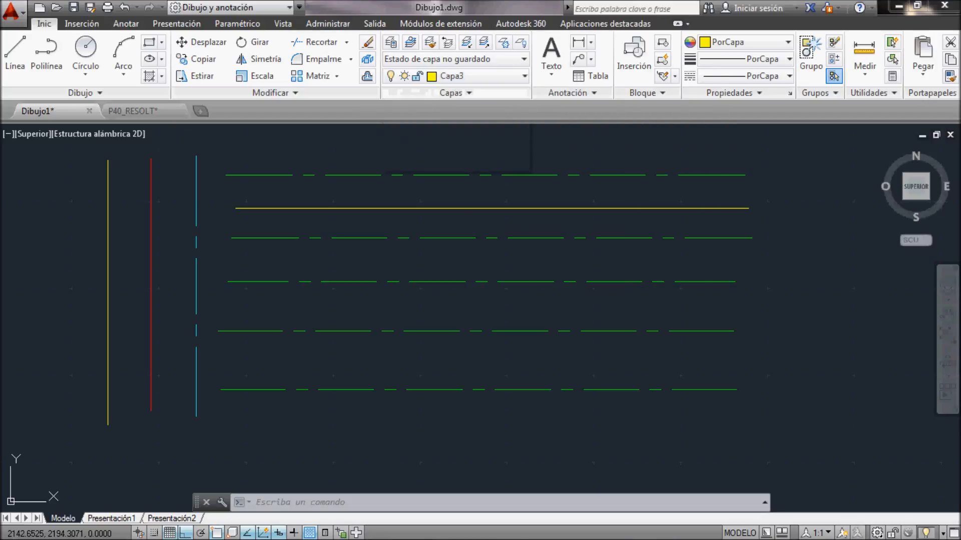
Switch to the P40_RESOLT drawing and examine its part views and the layers it uses.
click(140, 110)
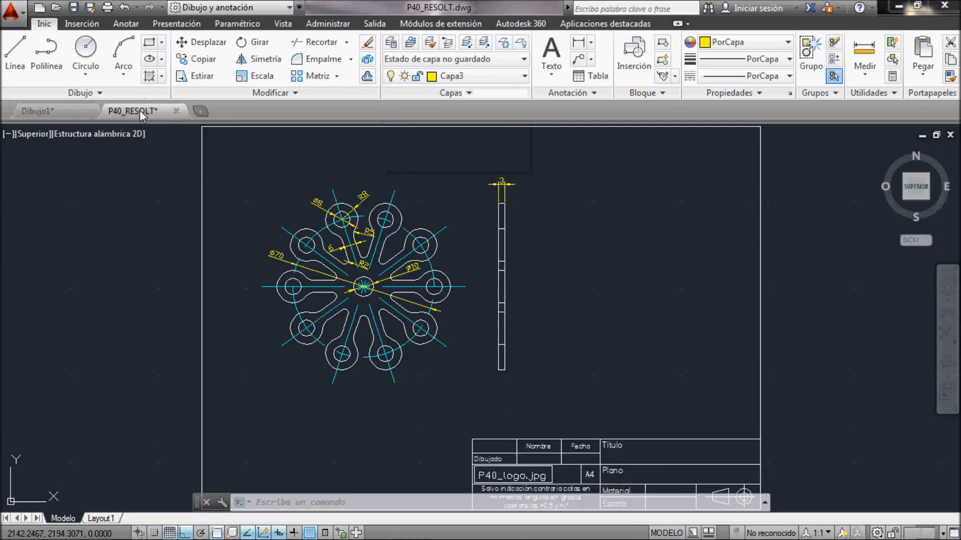
scroll(425, 263, up, 3)
scroll(429, 264, up, 5)
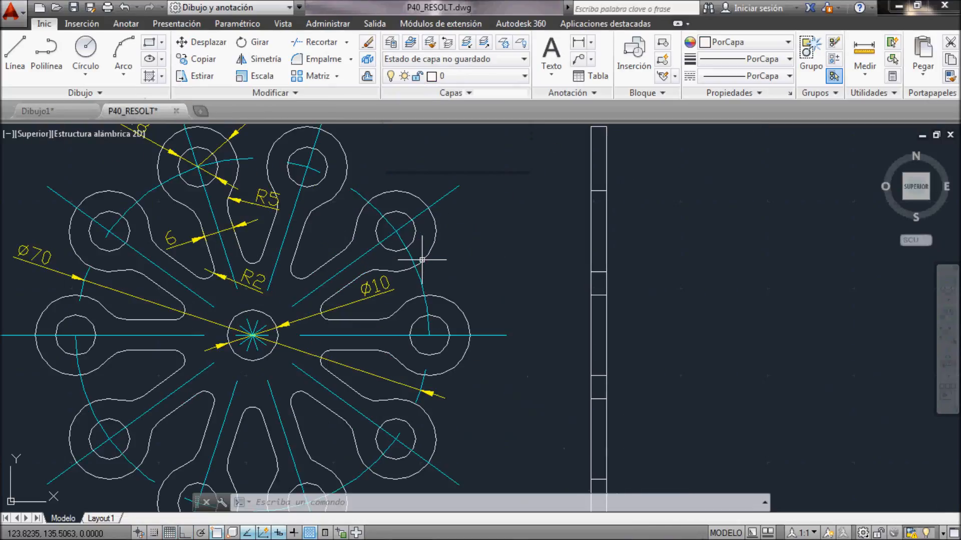
scroll(470, 204, down, 4)
middle_drag(512, 241, 530, 257)
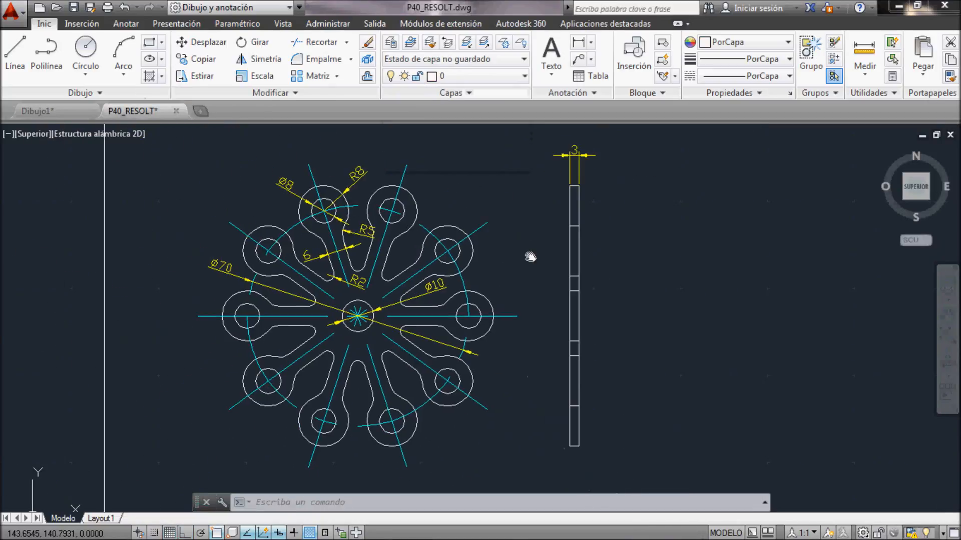
click(507, 76)
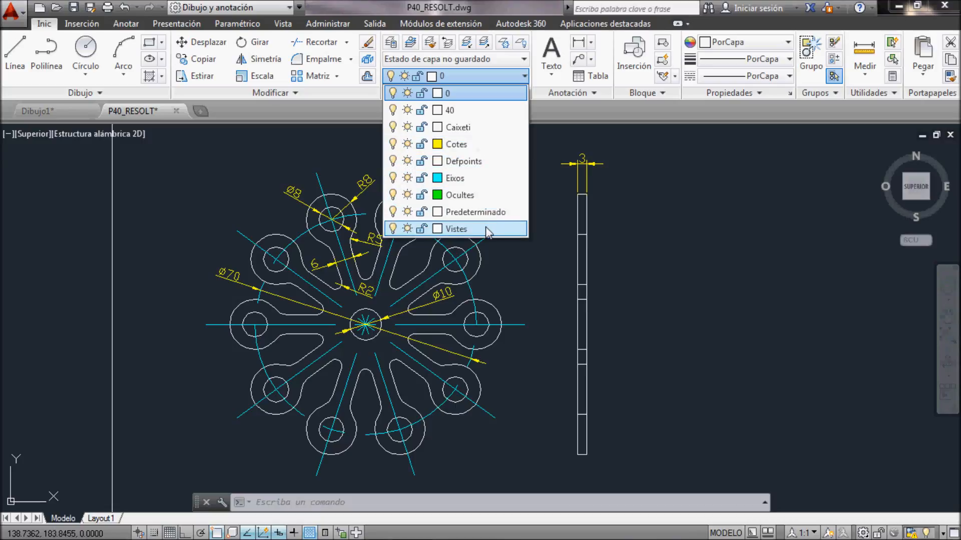
click(521, 76)
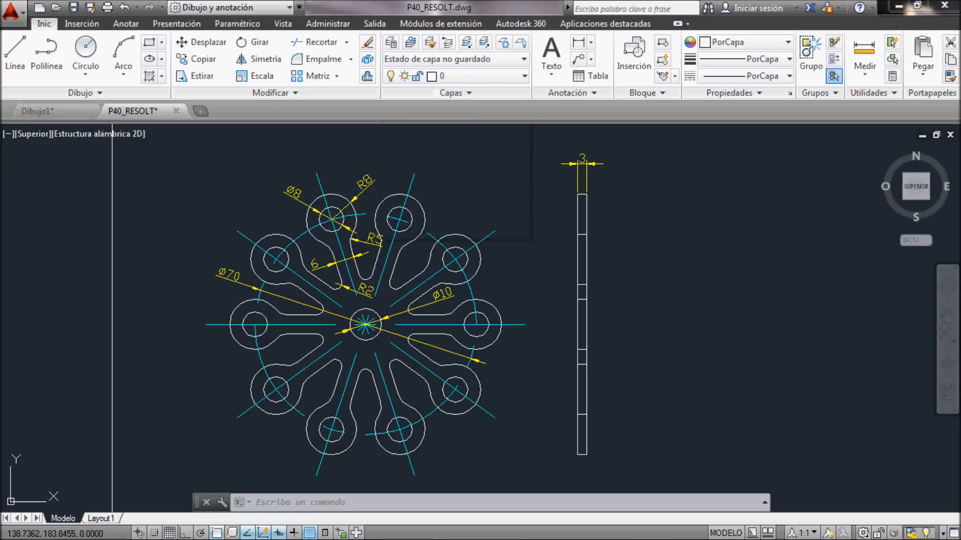
click(521, 76)
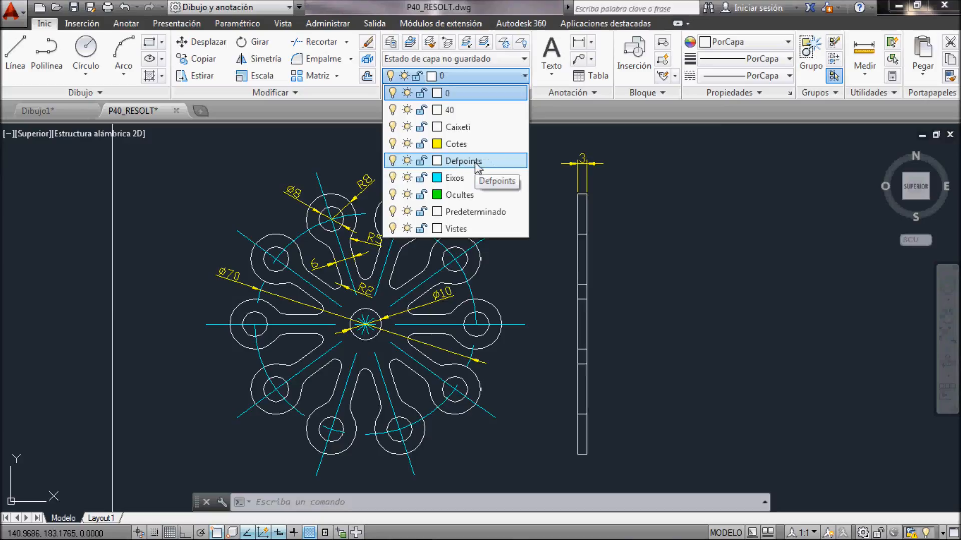
click(552, 178)
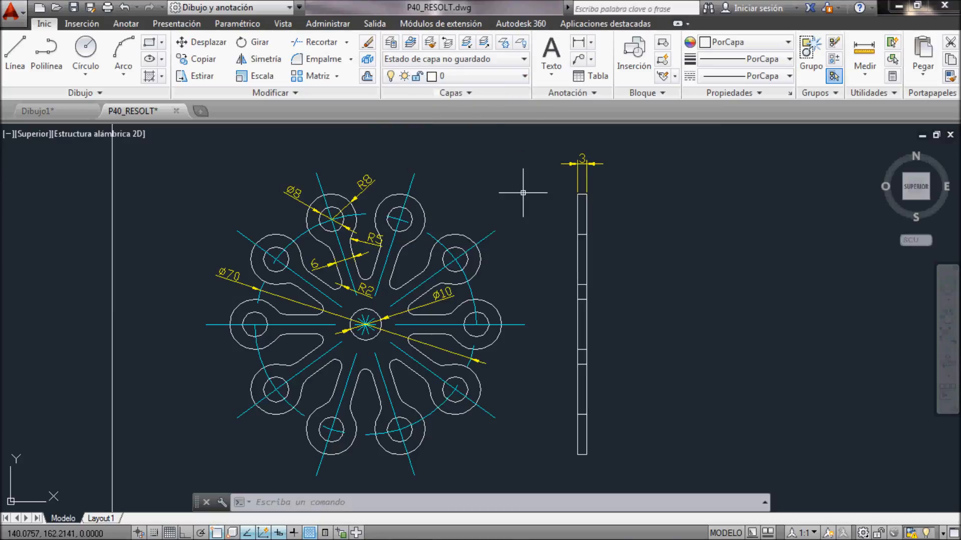
Make a centre line's layer current by picking that line, and switch the current layer to Ocultes.
click(410, 43)
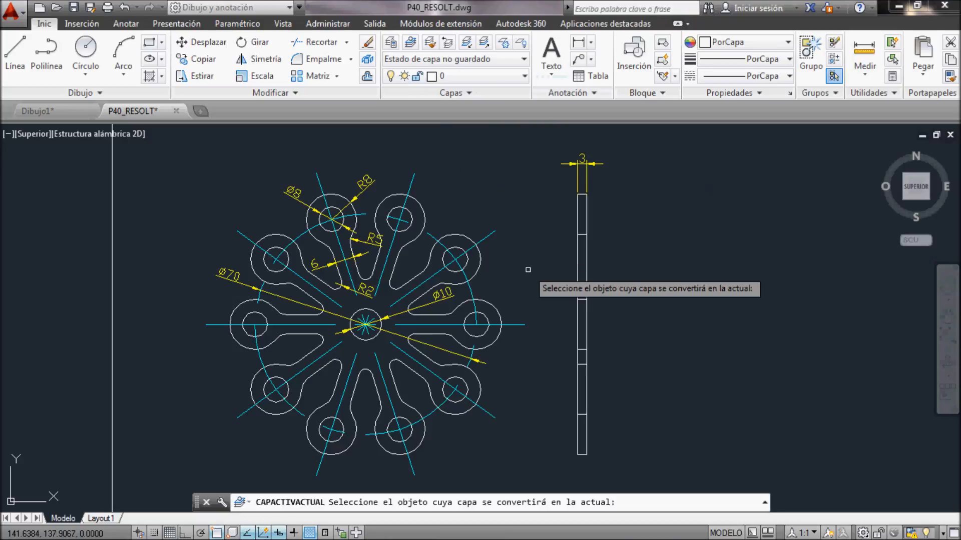
click(486, 236)
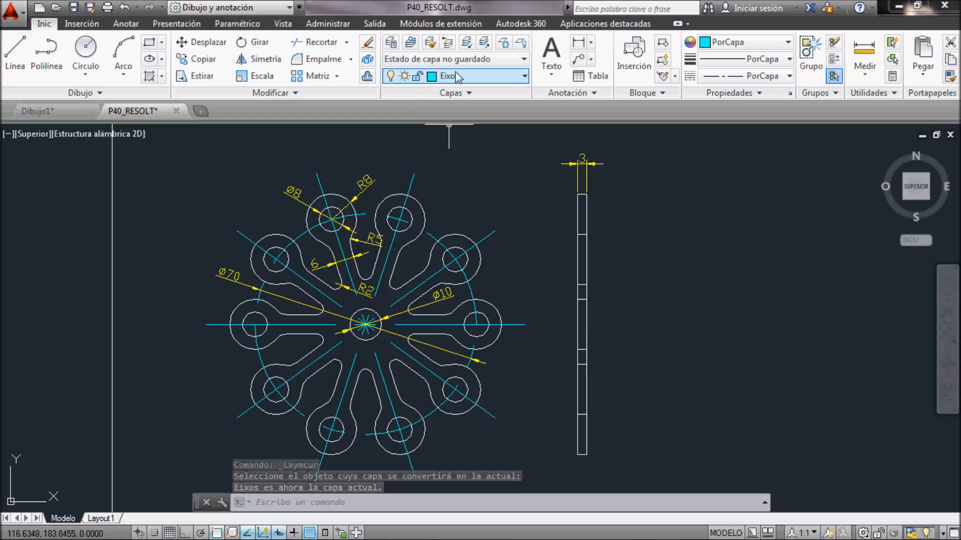
click(488, 80)
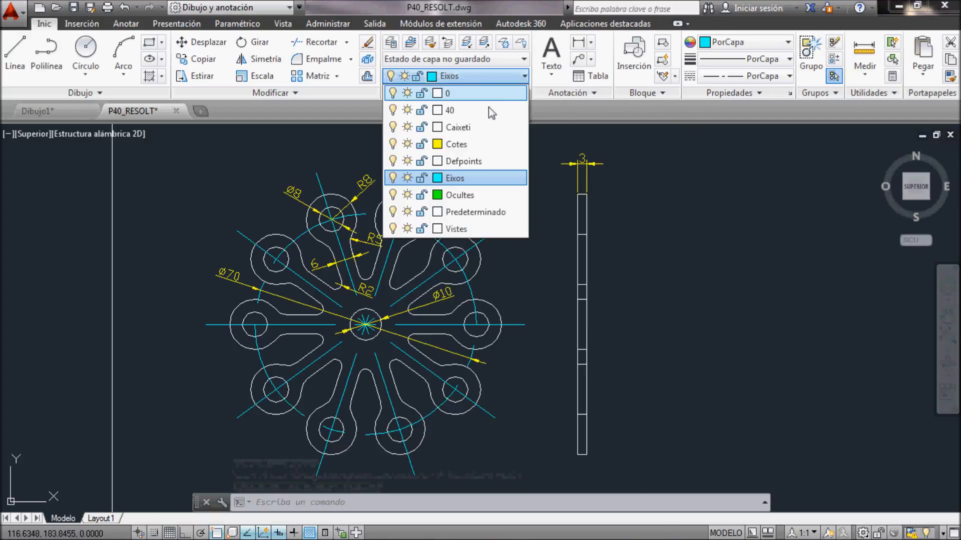
click(469, 196)
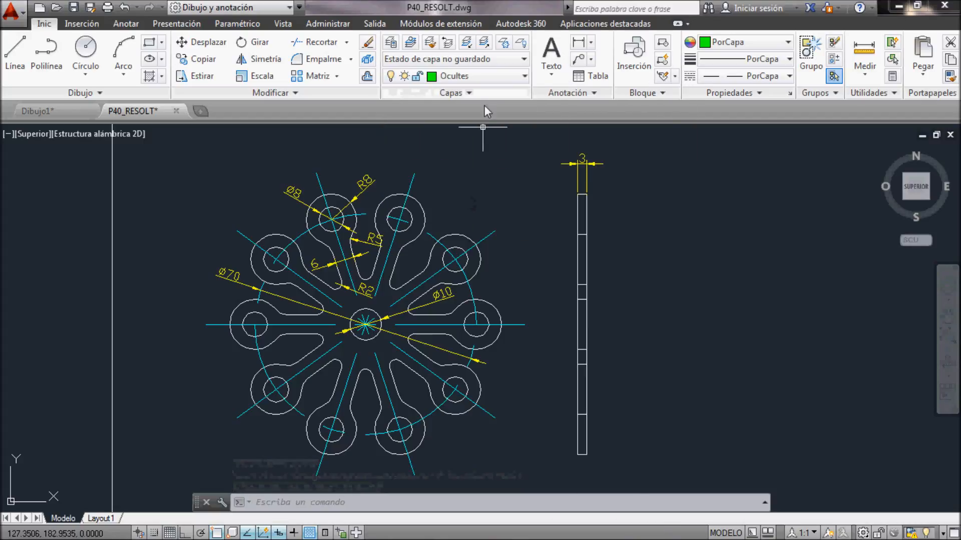
Set Defpoints as the current layer in the layer properties manager and close the manager.
click(391, 43)
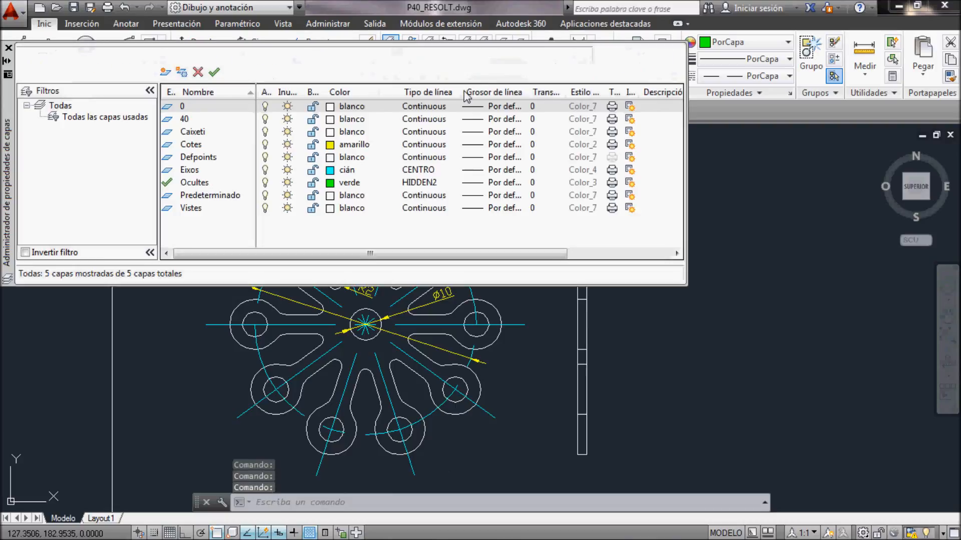
click(204, 157)
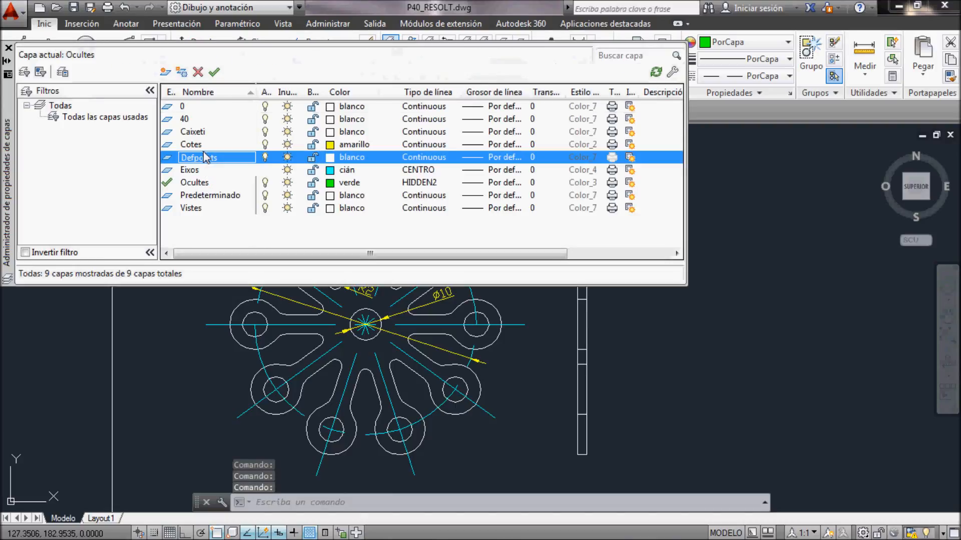
click(216, 73)
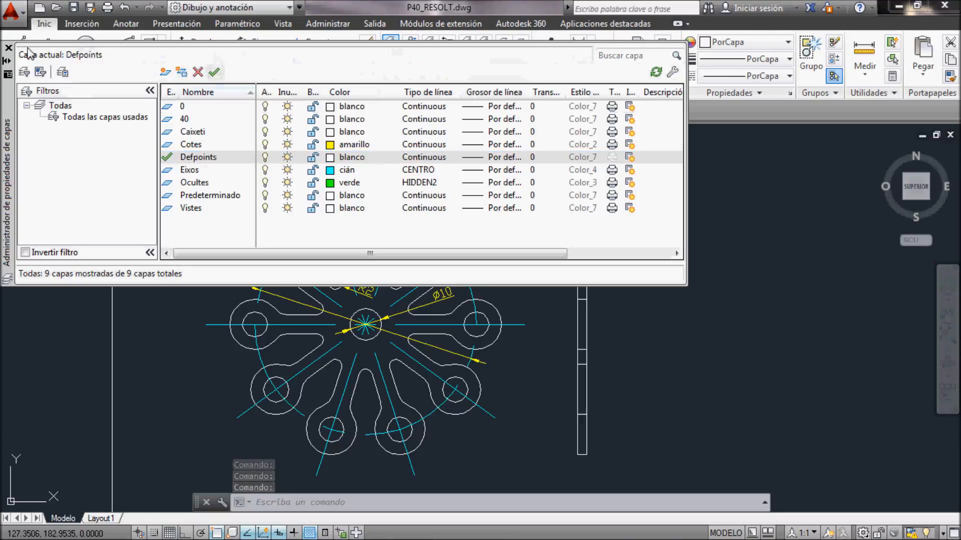
click(8, 47)
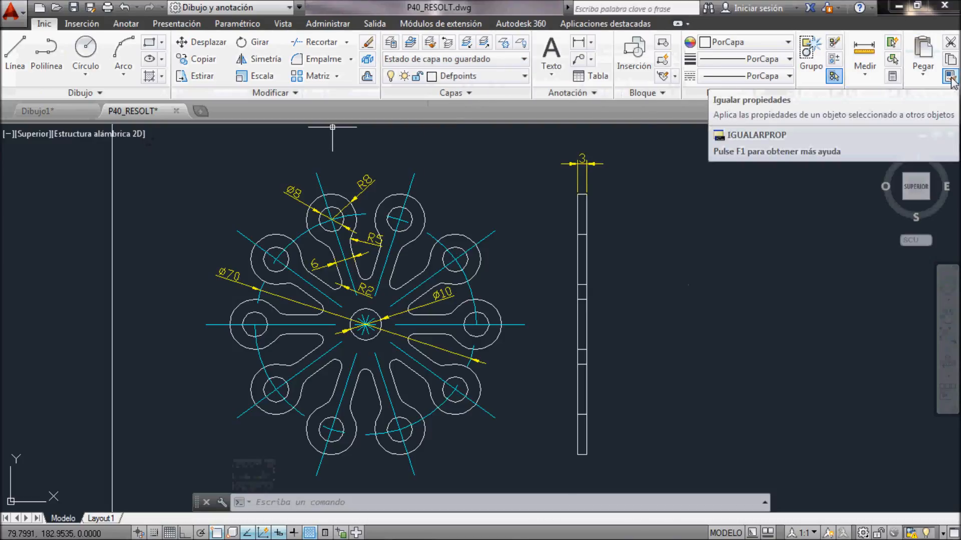
Try to match the layer of the centre lines and the upper-right lobe's outline and hole to another object's layer.
click(429, 44)
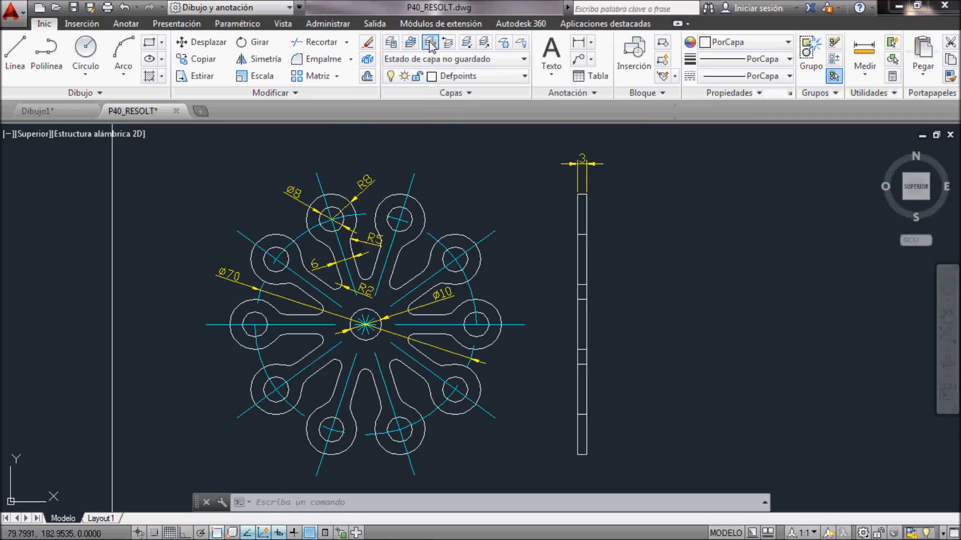
click(414, 177)
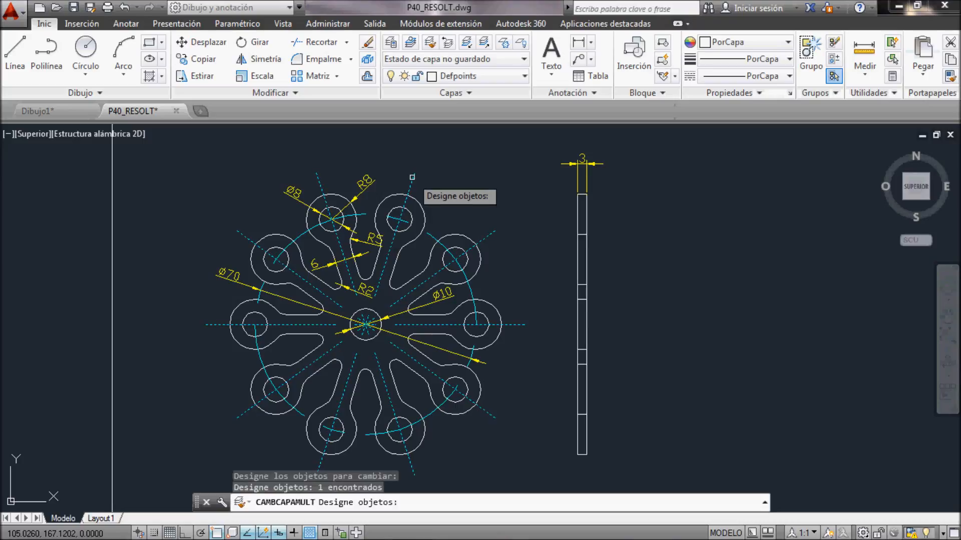
click(465, 233)
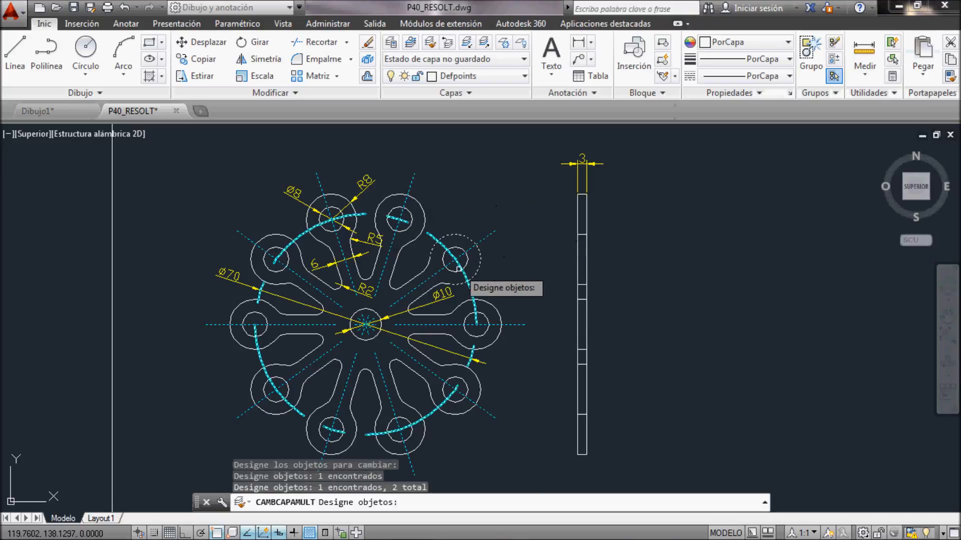
click(463, 252)
click(444, 285)
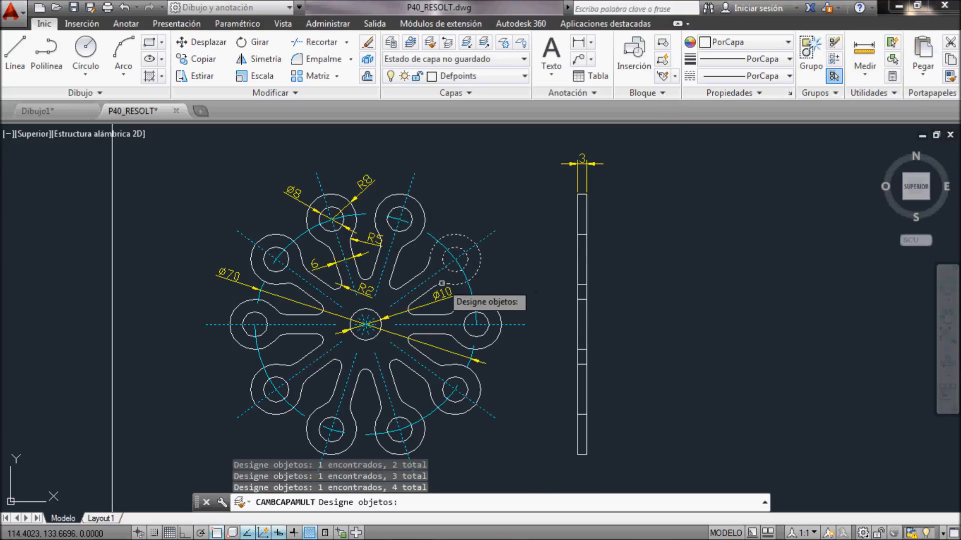
click(431, 262)
key(Return)
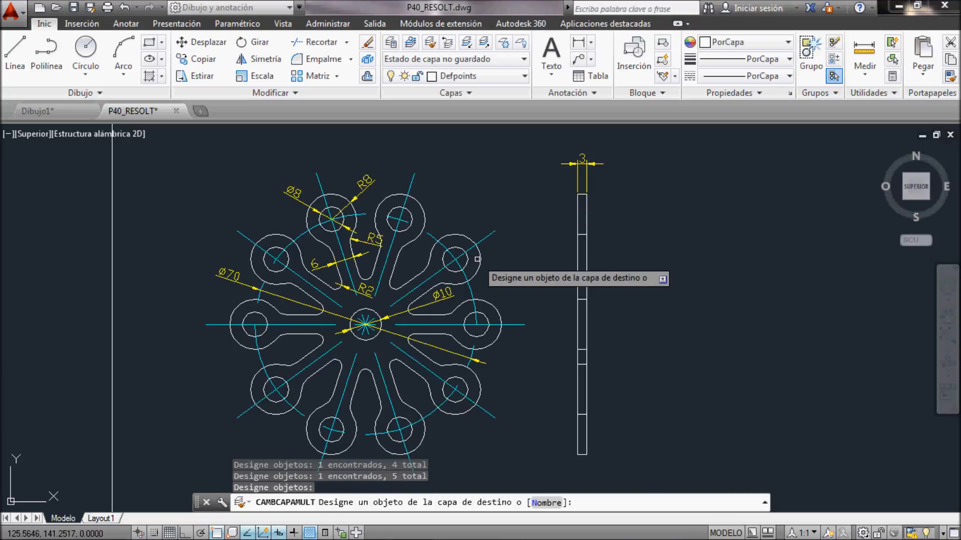
right_click(499, 260)
click(510, 269)
key(Escape)
click(480, 260)
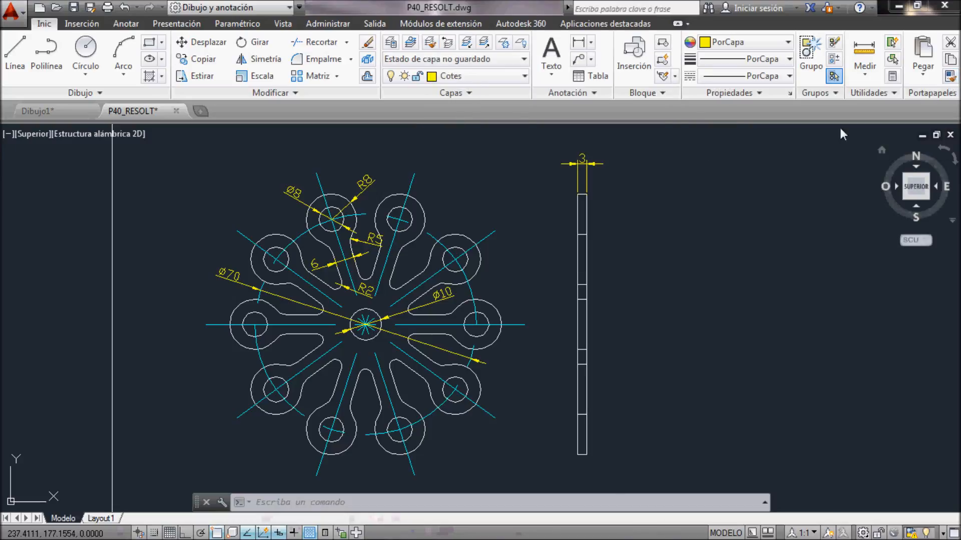
Try to match the hole-centre circle and the radial centre lines to the layer of the lobe outline.
click(430, 44)
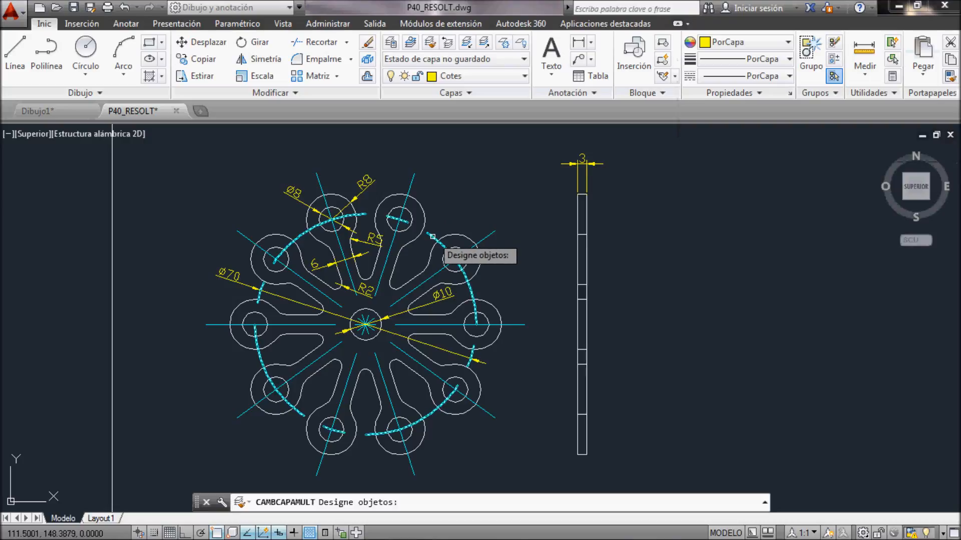
click(432, 236)
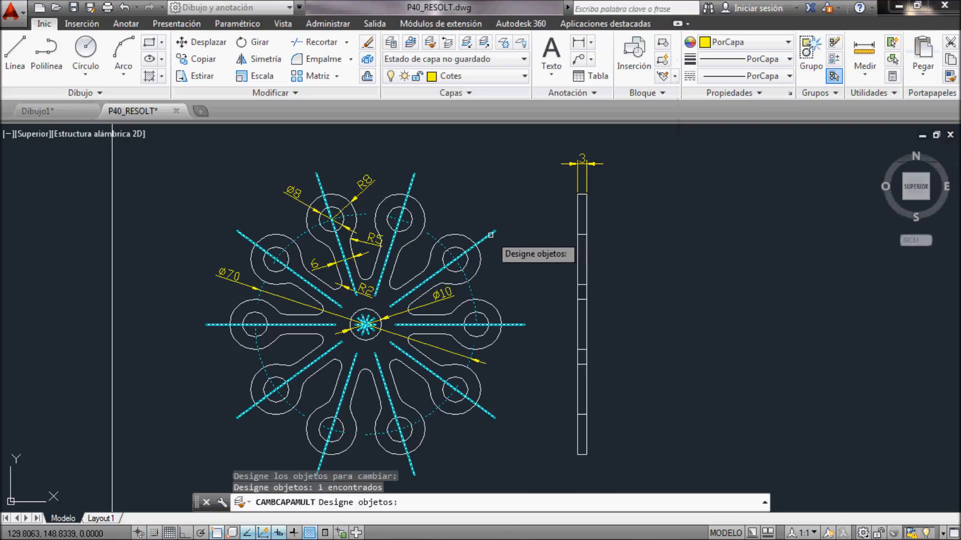
click(495, 232)
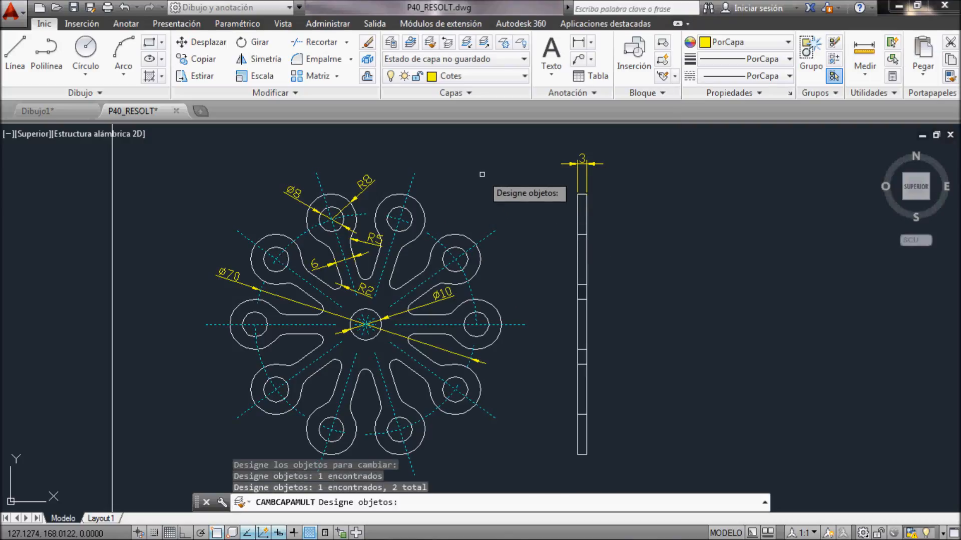
key(Return)
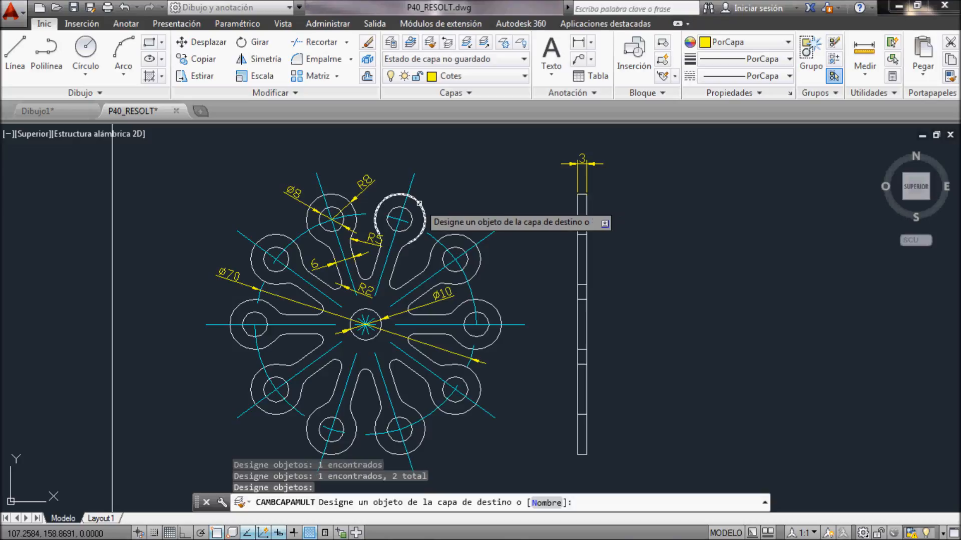
click(418, 203)
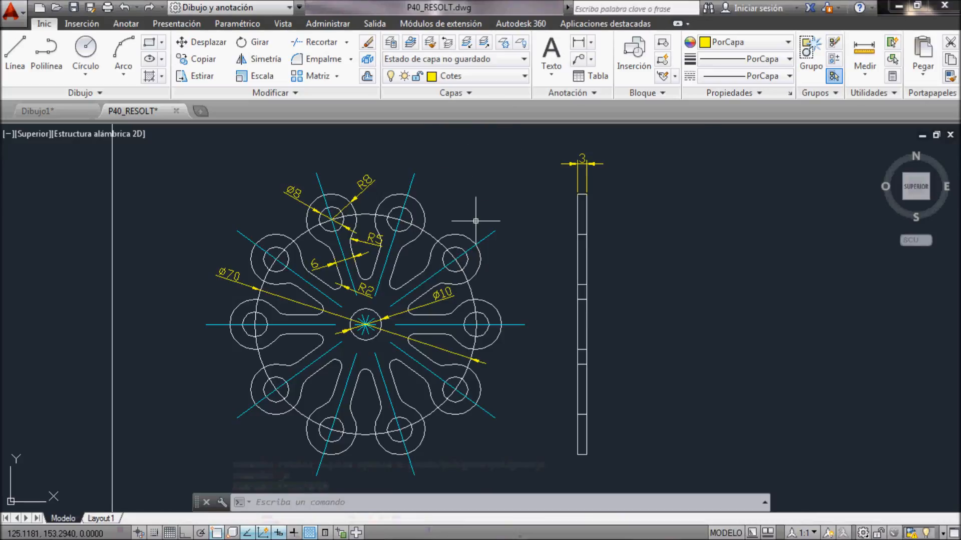
Assign the hole-centre circle and two of the radial centre lines to the Cotes layer and clear the selection.
click(503, 209)
click(487, 245)
click(446, 185)
click(403, 225)
click(436, 223)
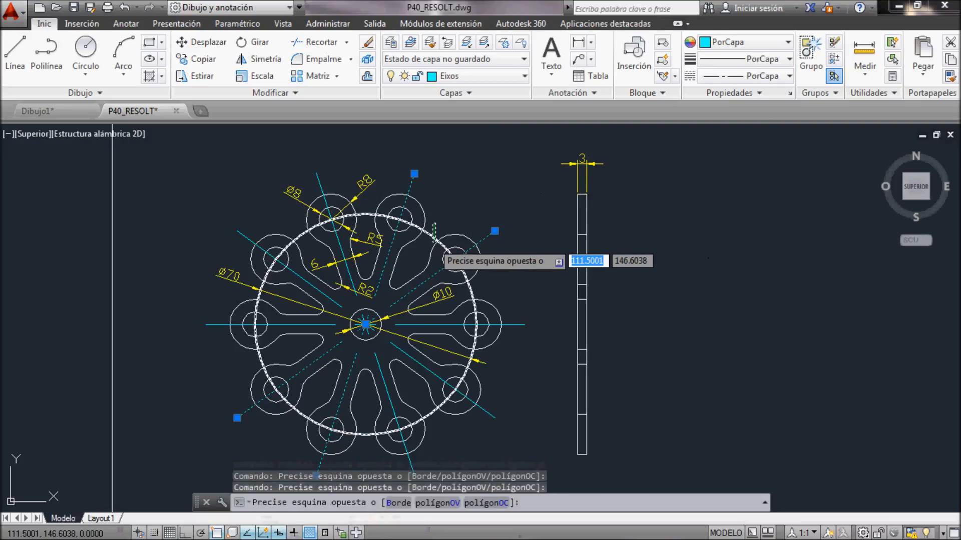
click(430, 242)
click(465, 80)
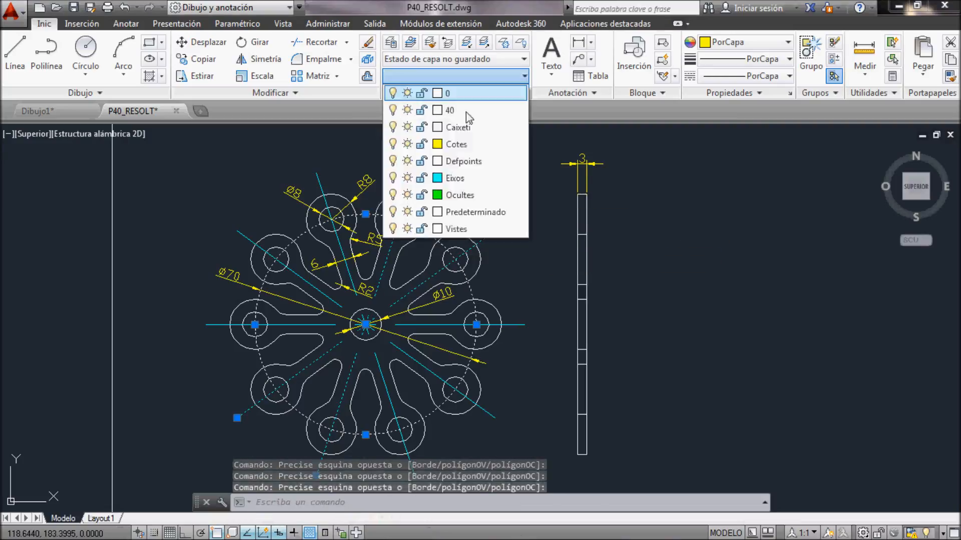
click(459, 145)
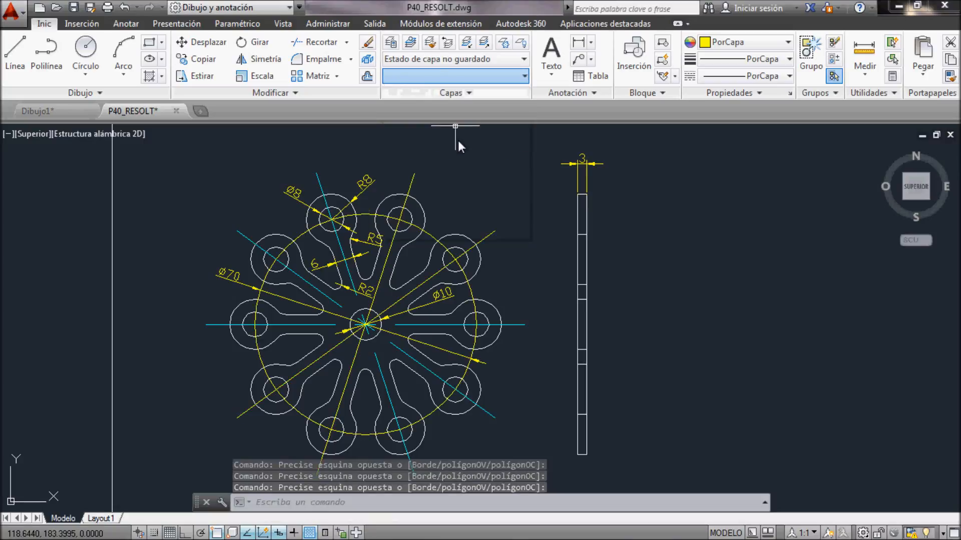
click(492, 80)
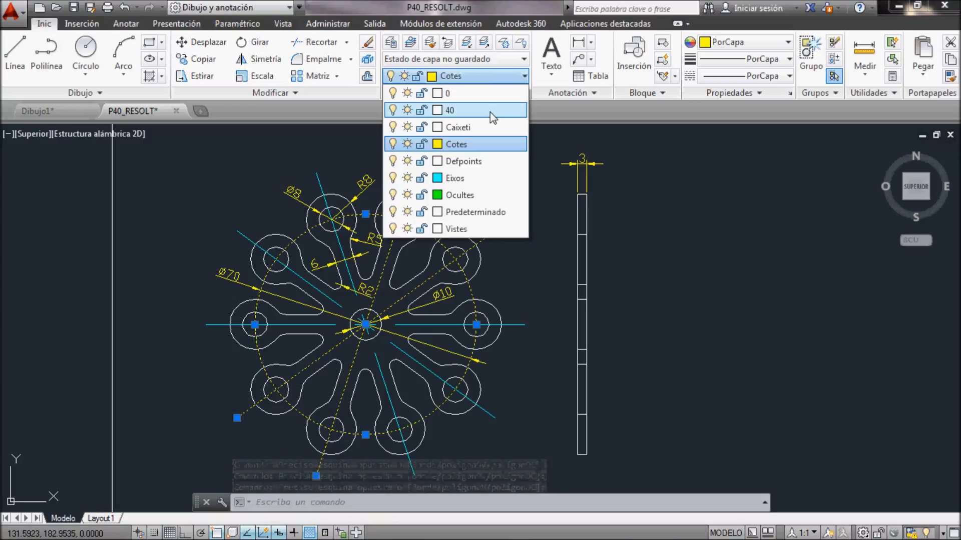
click(450, 187)
key(Escape)
key(Escape)
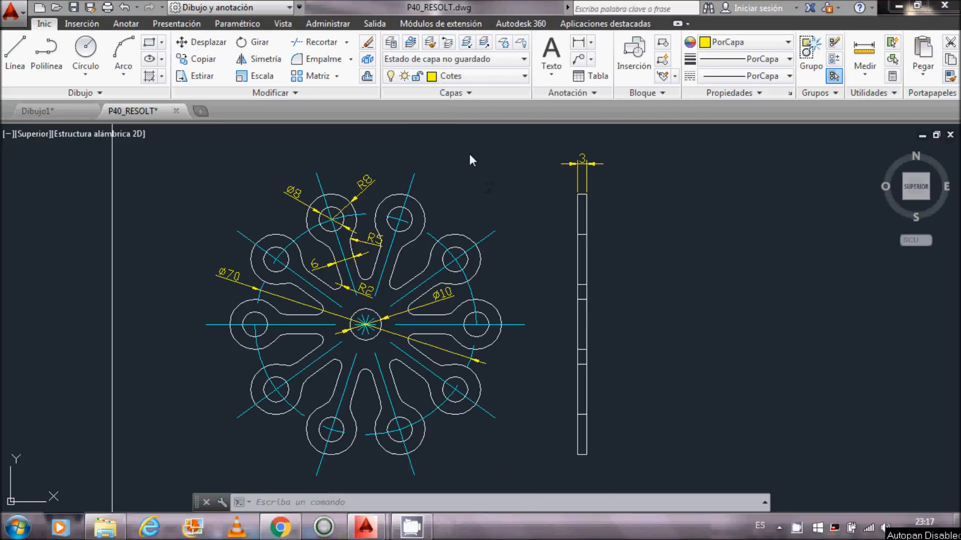
Lock the Cotes layer.
click(489, 79)
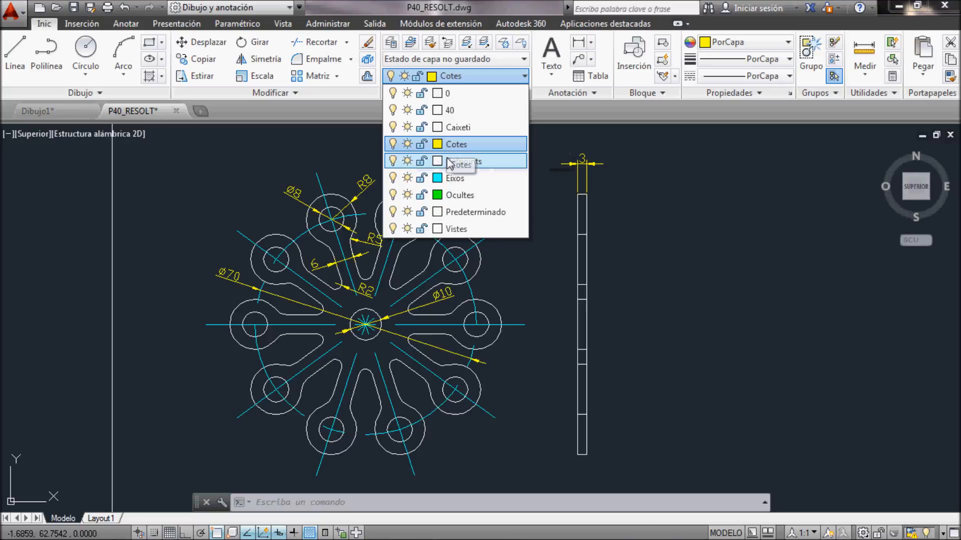
click(422, 145)
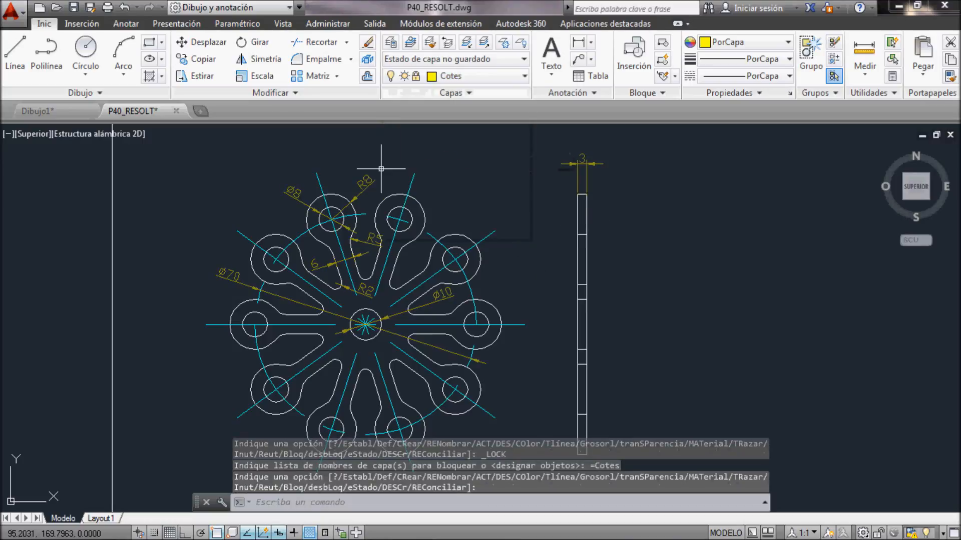
Select the R8 dimension on the locked Cotes layer repeatedly to check whether it offers editing grips.
scroll(365, 168, up, 2)
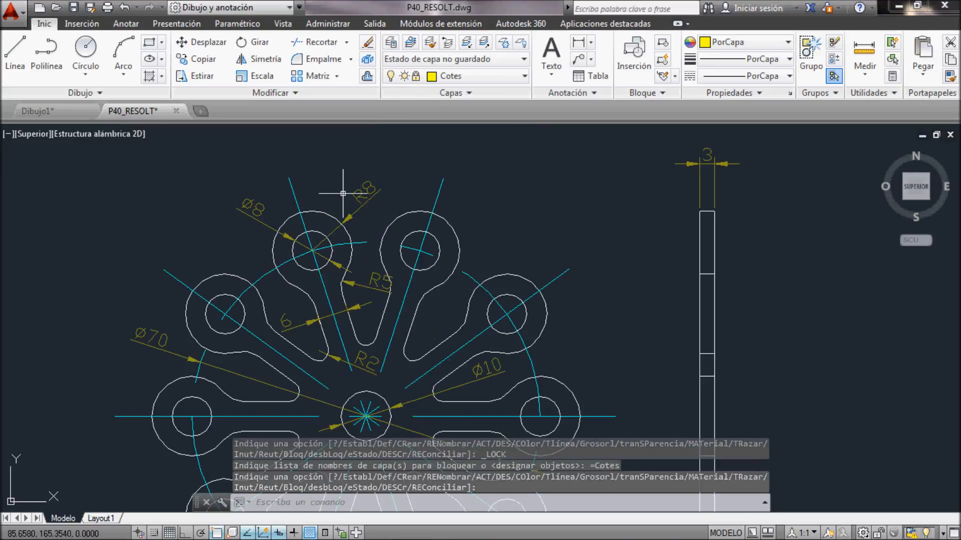
scroll(380, 189, up, 2)
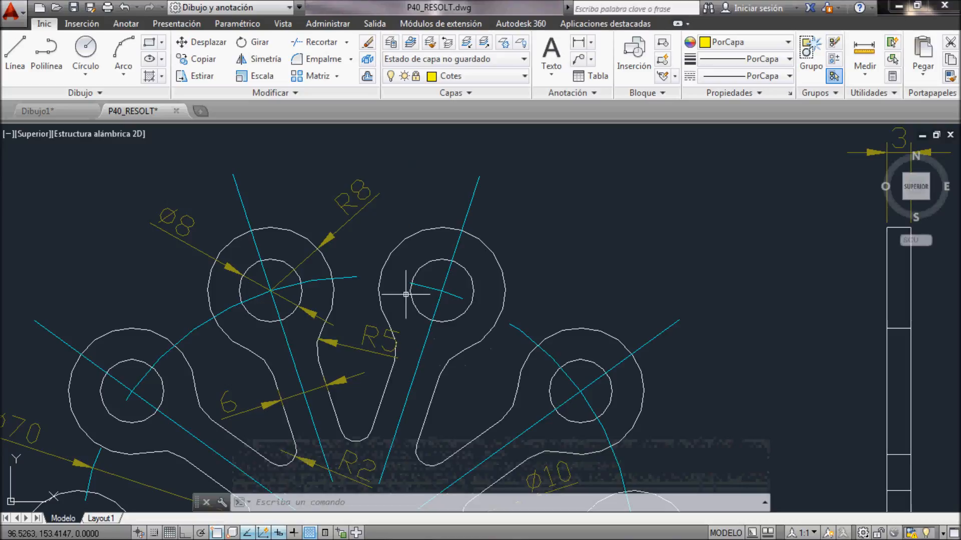
click(401, 156)
click(332, 214)
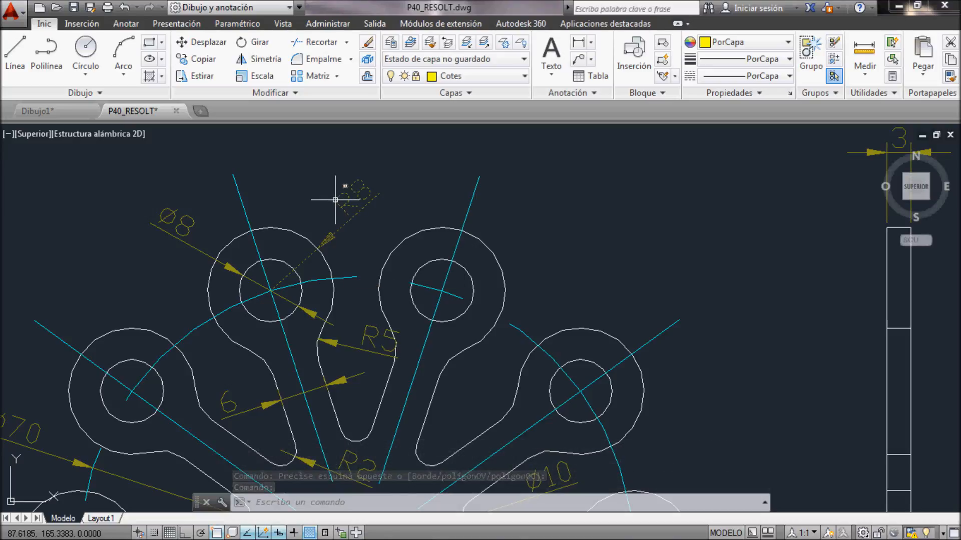
click(343, 231)
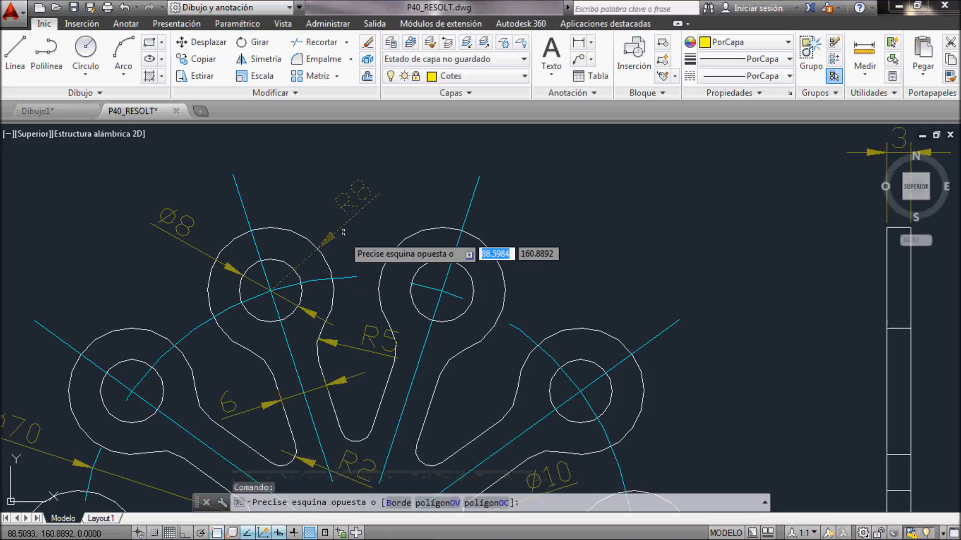
click(343, 231)
click(338, 217)
click(335, 207)
click(329, 192)
click(329, 191)
click(353, 184)
click(338, 198)
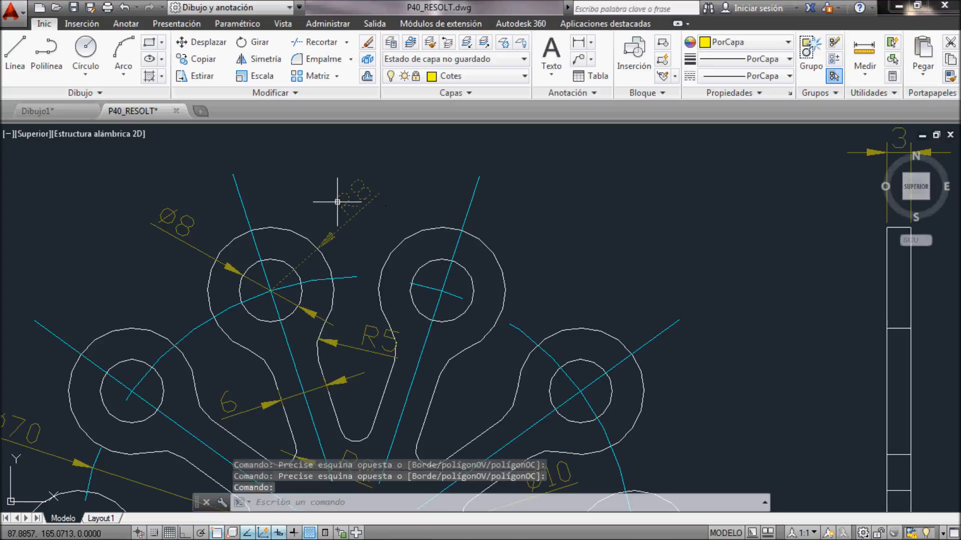
click(368, 180)
click(339, 241)
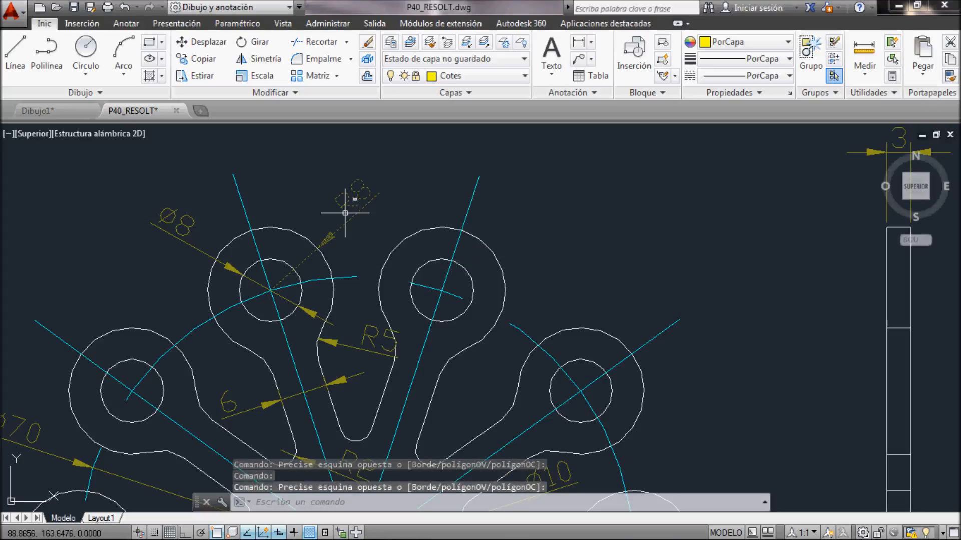
Stretch the outer arc of the upper-right lobe outward by its top grip, and add the R8 dimension to the selection for comparison.
click(417, 228)
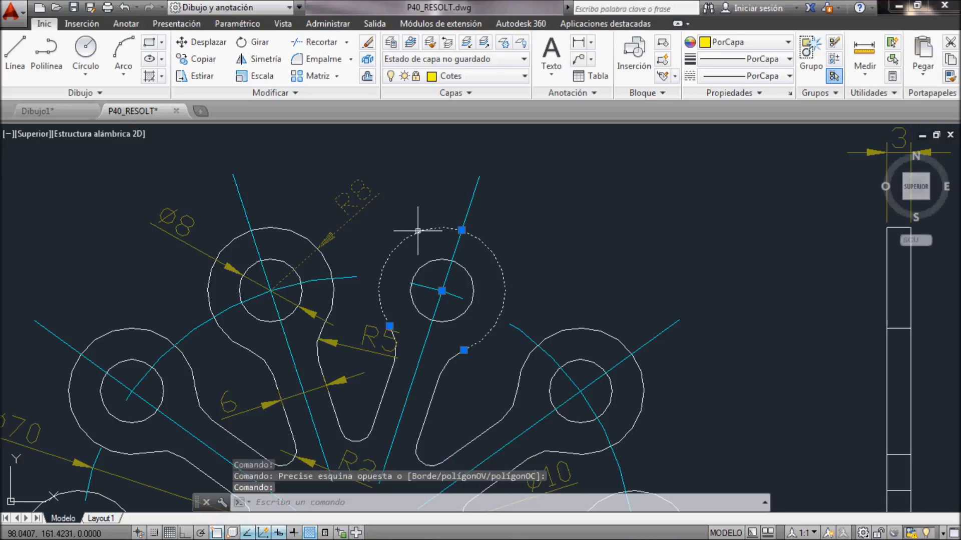
click(461, 230)
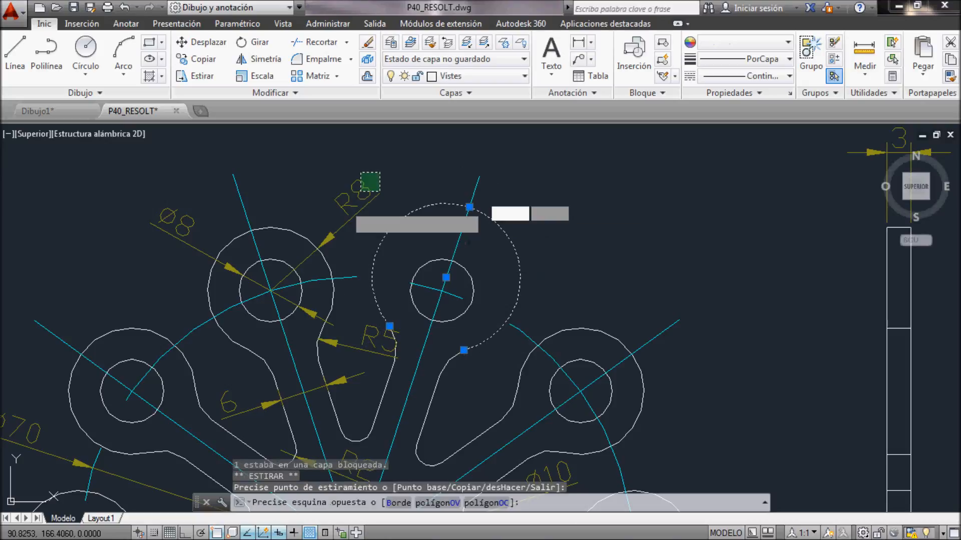
click(360, 196)
click(349, 190)
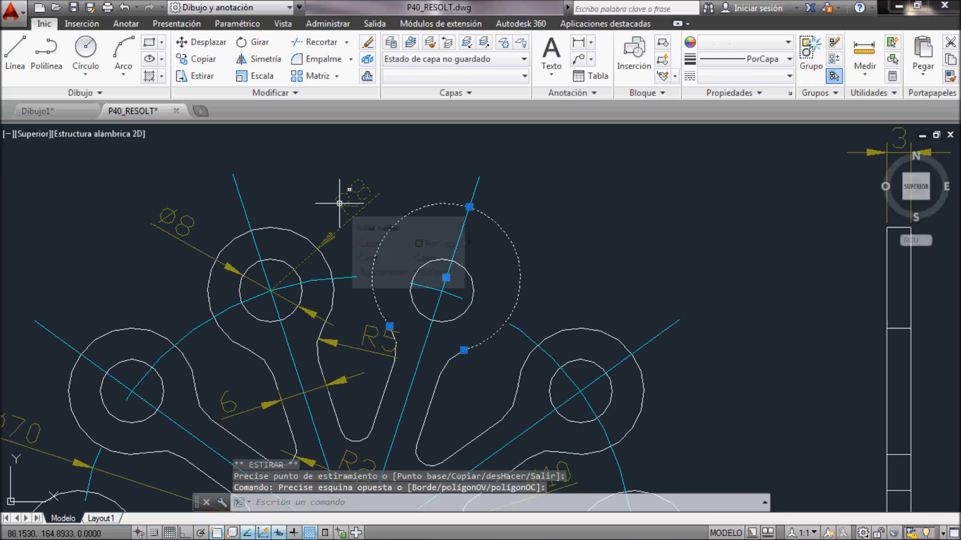
Clear the selection and set the locked-layer fading to 20%.
key(Escape)
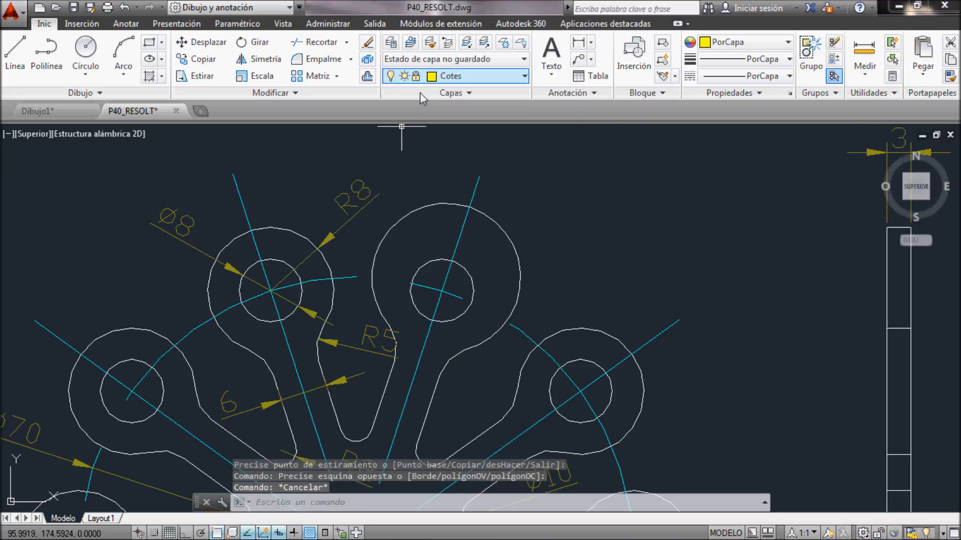
click(444, 92)
drag(472, 128, 497, 126)
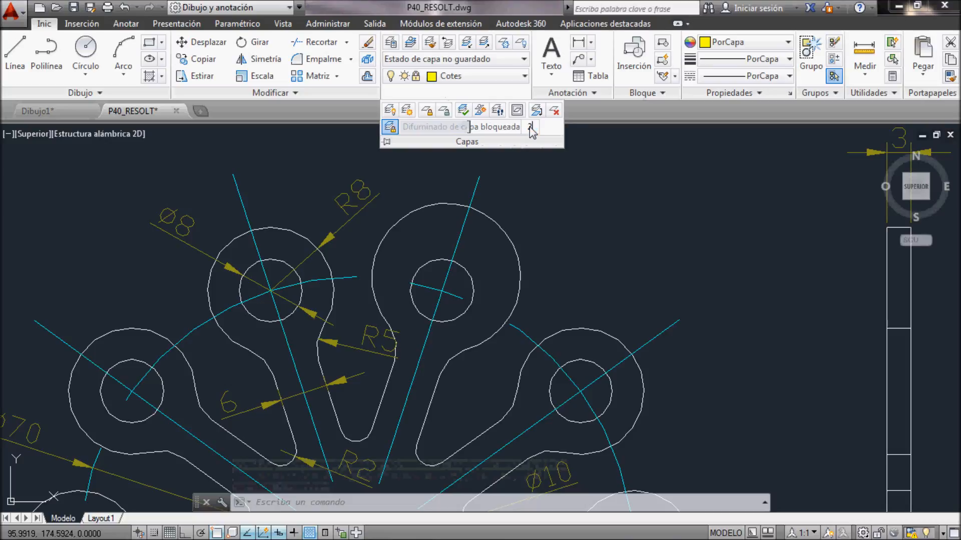
key(Return)
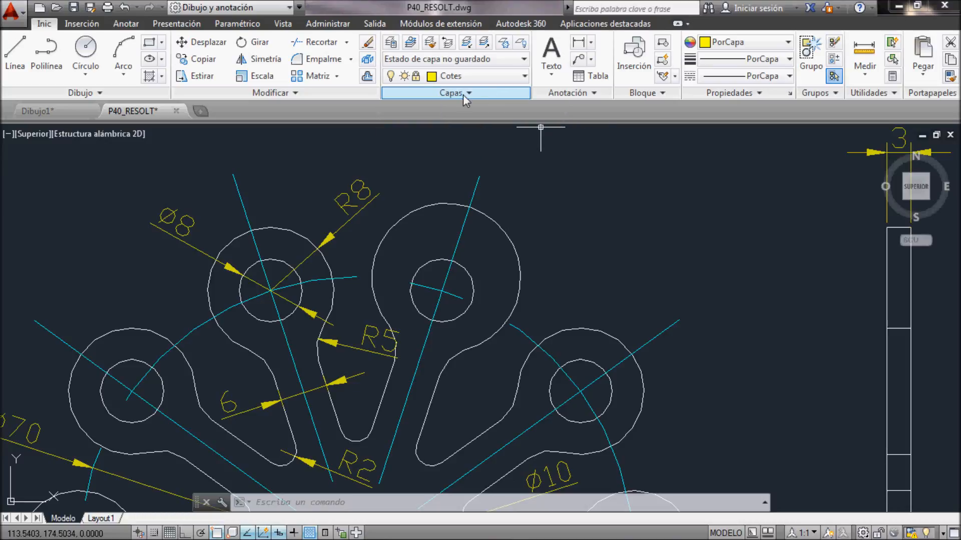
Set the locked-layer fading to 80%.
click(463, 94)
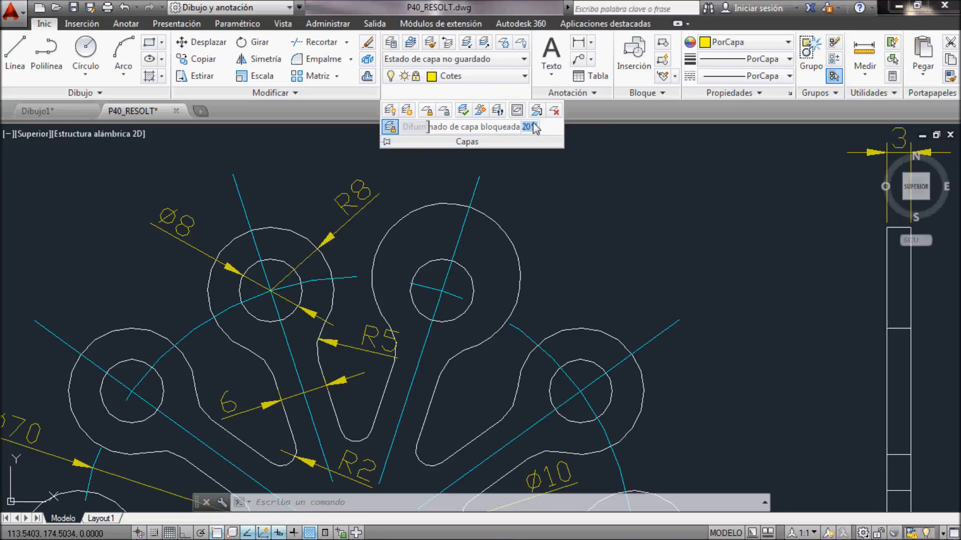
click(533, 128)
text(80)
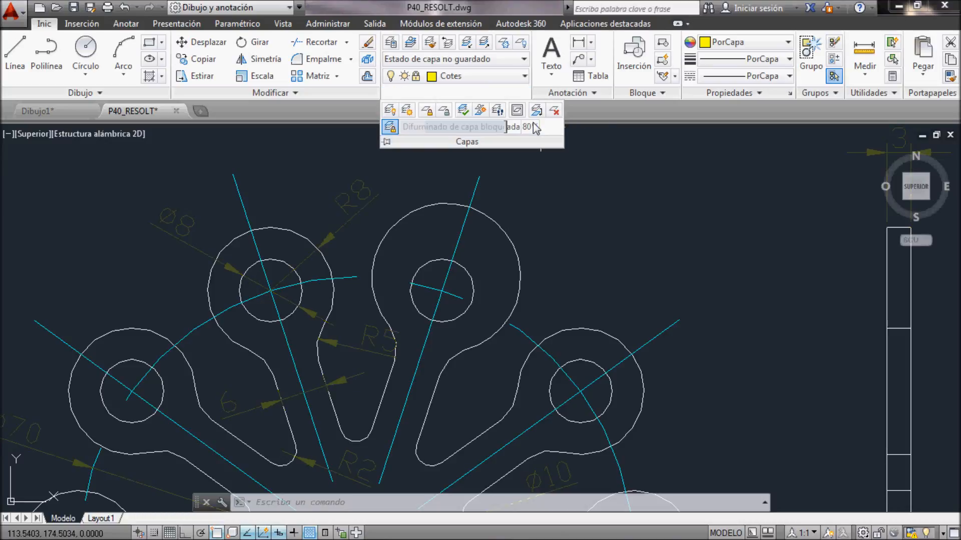
click(515, 205)
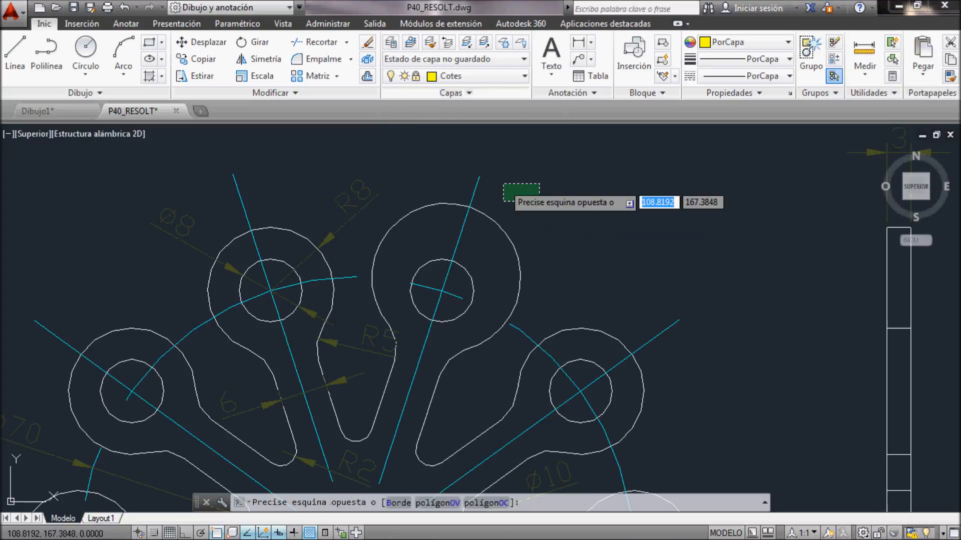
click(503, 186)
Unlock the Cotes layer.
click(444, 81)
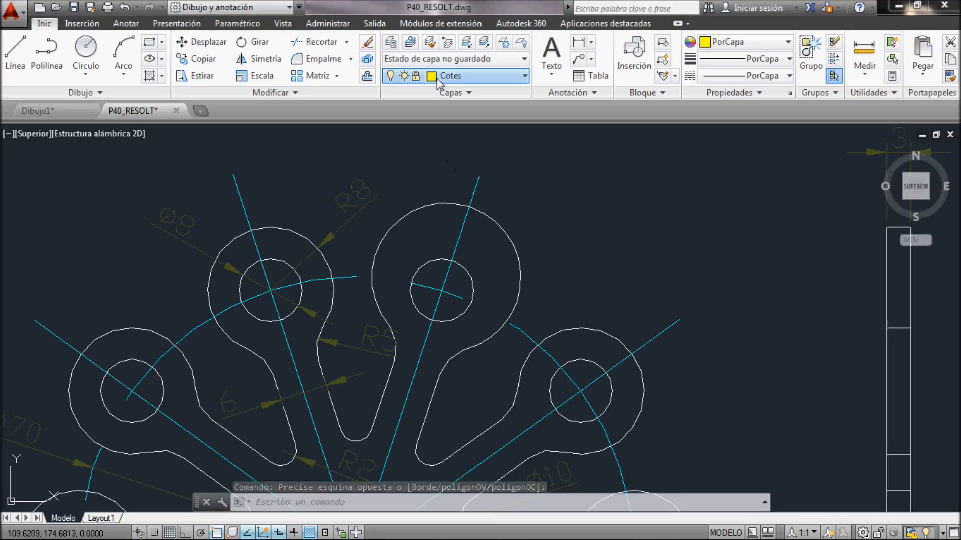
click(455, 77)
click(420, 144)
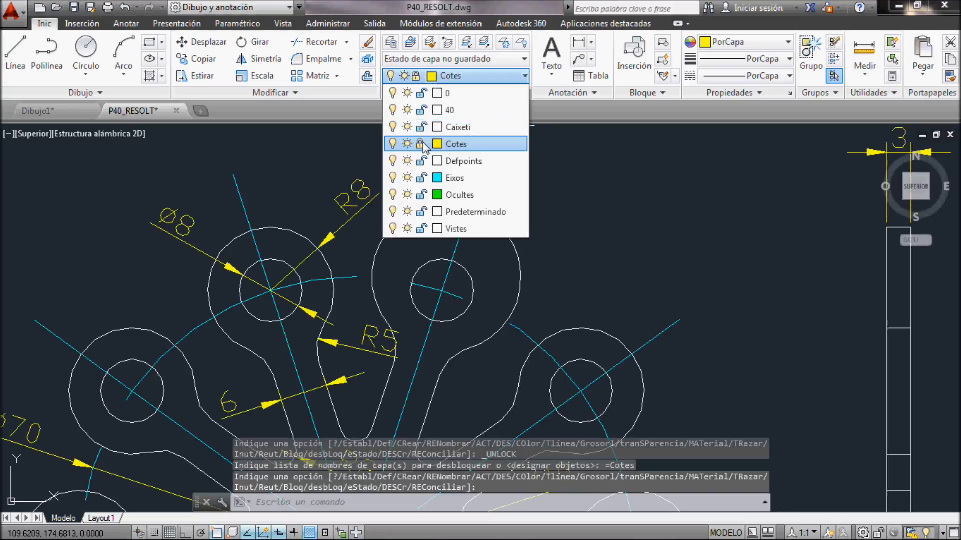
Move the R8 dimension text further outward from the upper-left lobe by its grip and clear the selection.
click(364, 177)
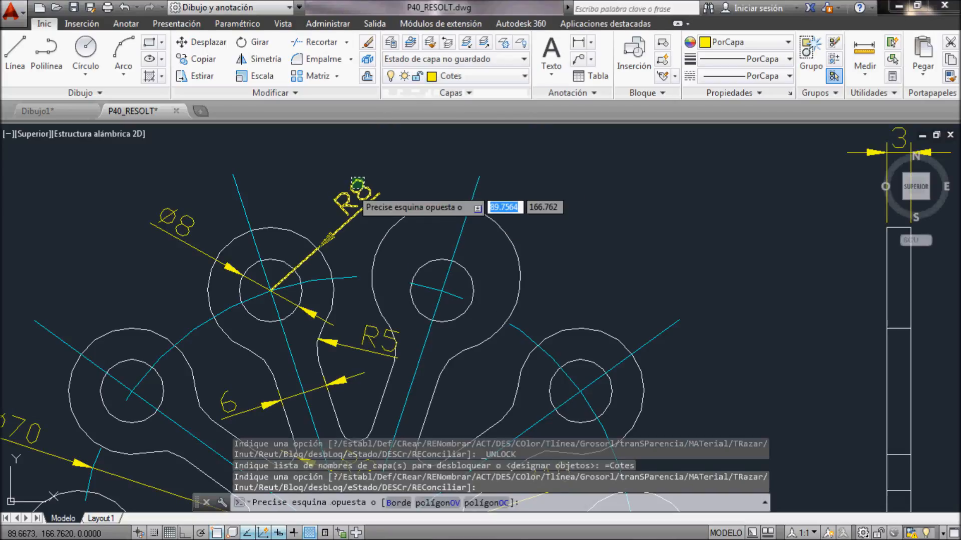
click(353, 196)
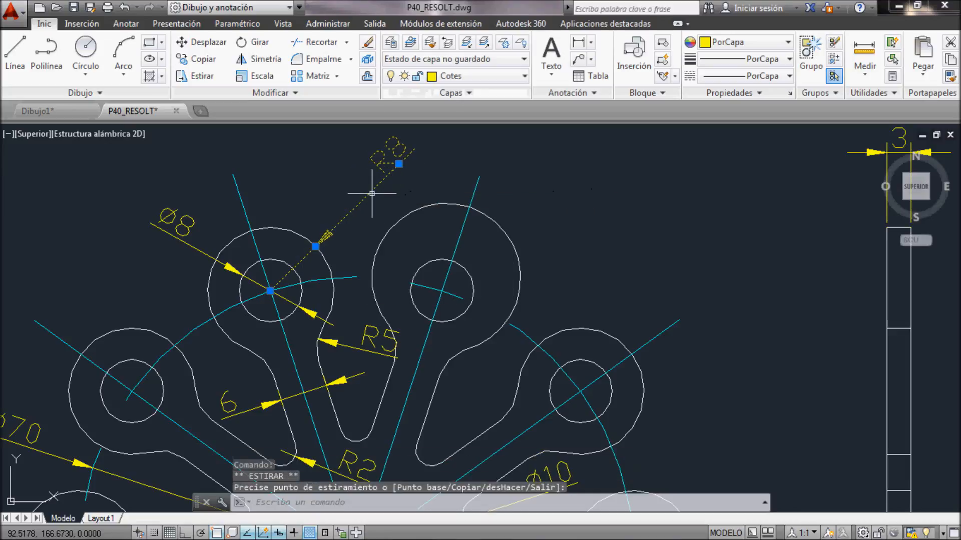
click(380, 162)
key(Escape)
scroll(503, 167, up, 2)
scroll(502, 166, down, 2)
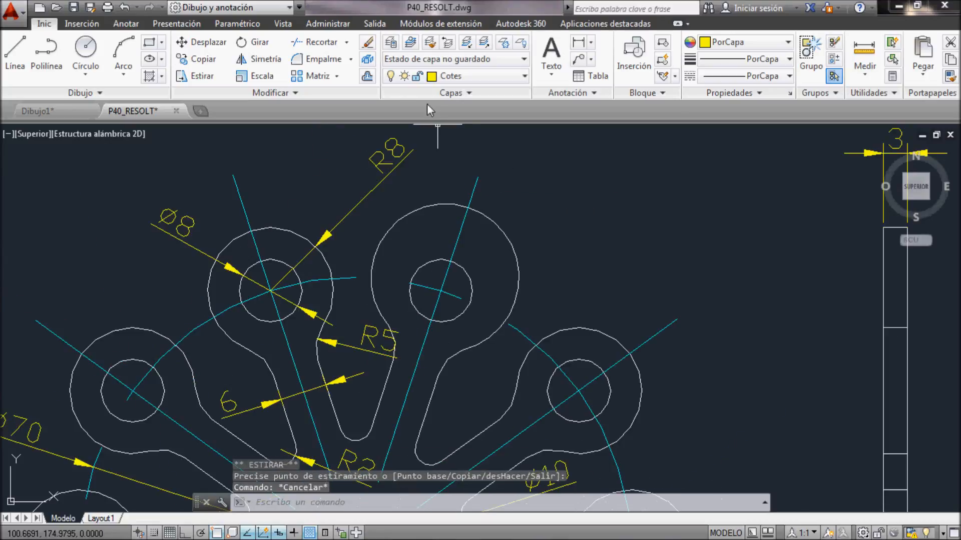
Turn off the Cotes layer, accepting that it is the current layer.
click(430, 76)
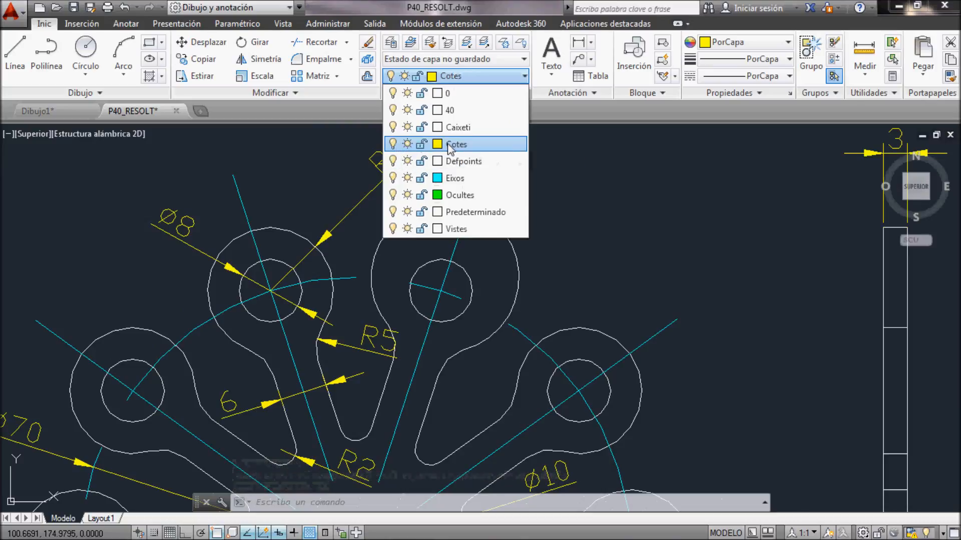
click(394, 143)
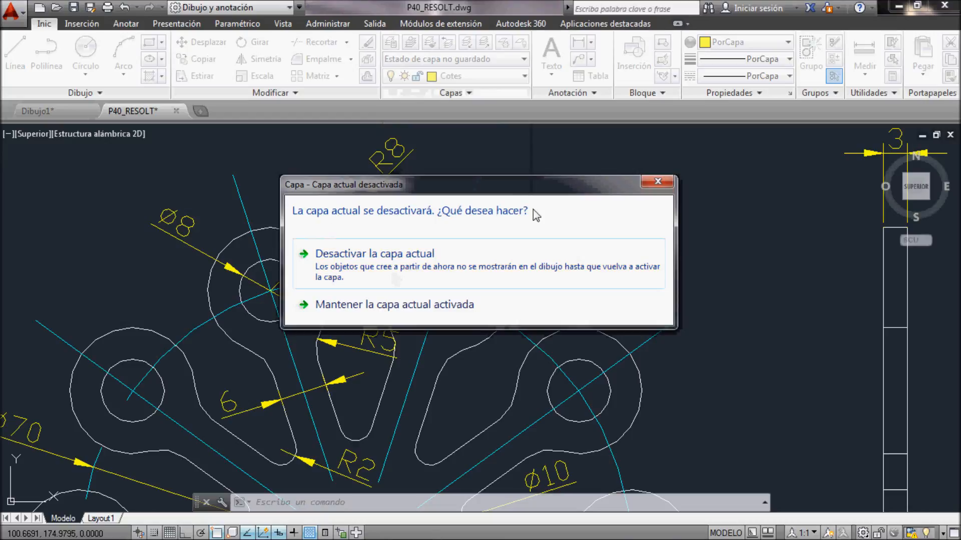
click(401, 260)
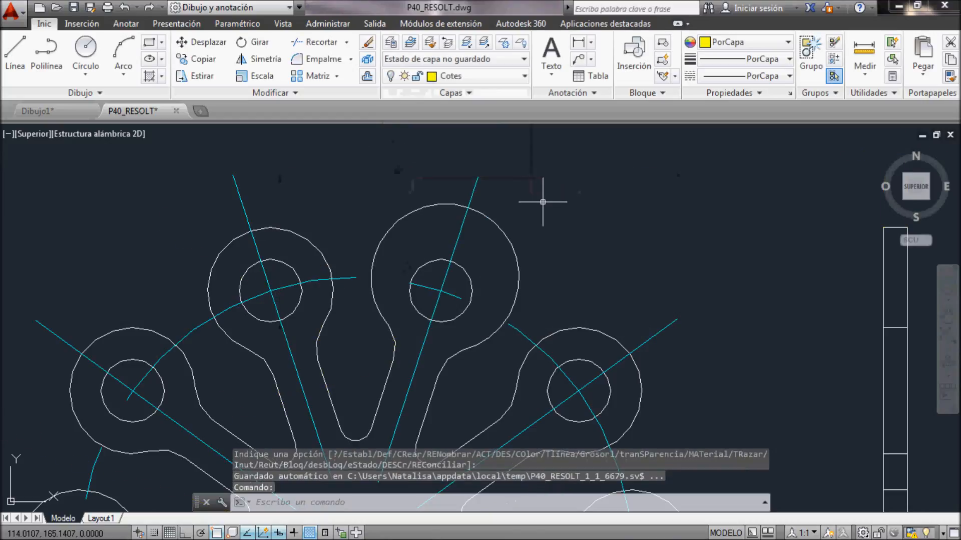
Freeze the Vistes layer and thaw it again.
click(440, 75)
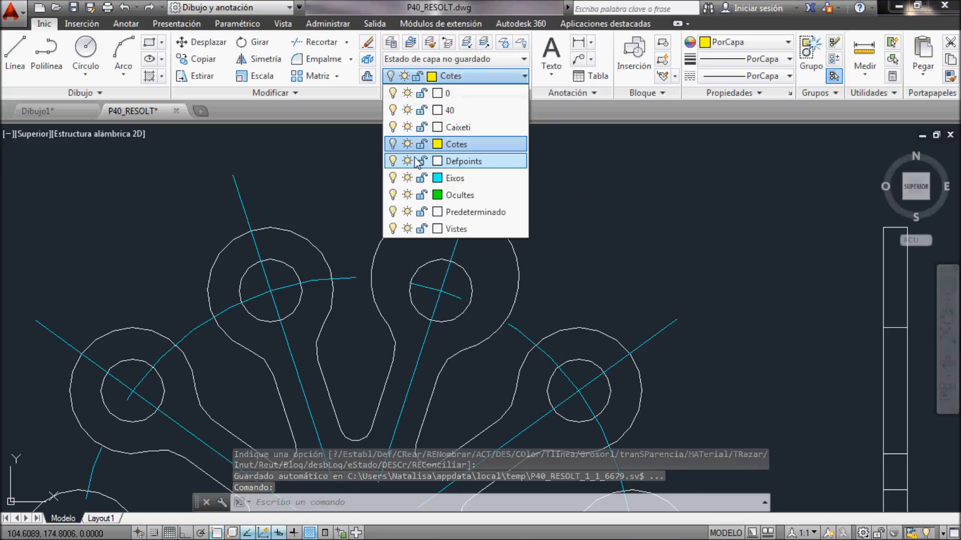
click(408, 228)
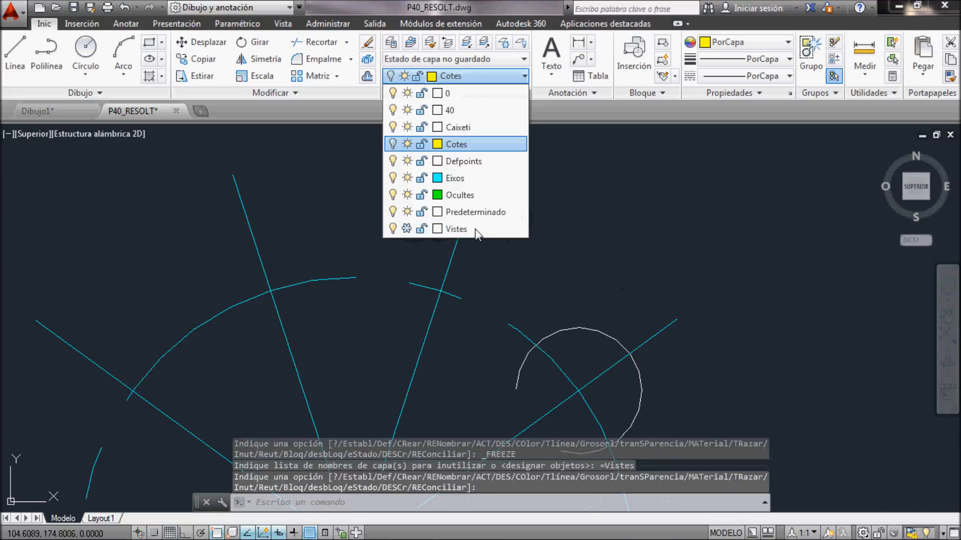
click(407, 229)
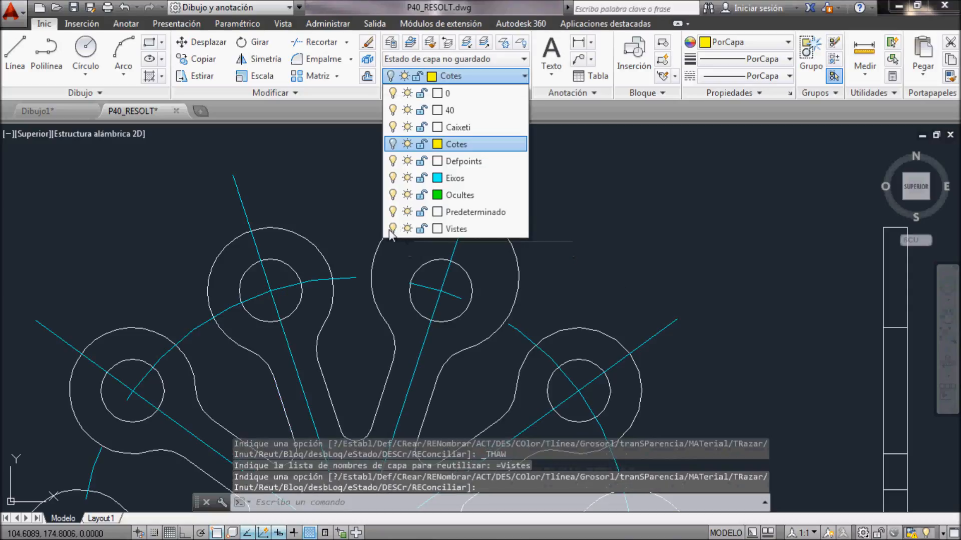
Turn the Cotes layer back on.
click(393, 144)
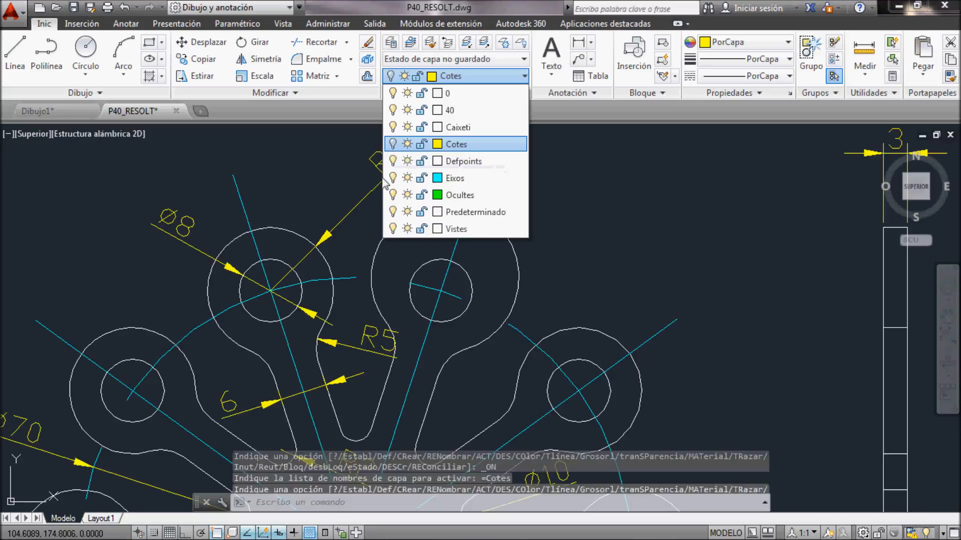
click(321, 174)
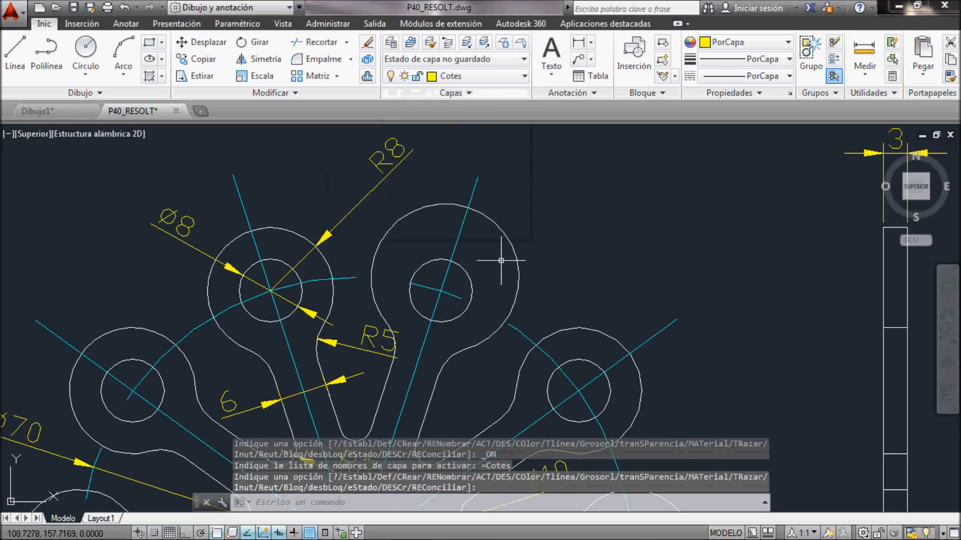
scroll(505, 255, down, 4)
mouse_move(571, 351)
middle_down()
mouse_move(549, 293)
mouse_move(526, 302)
middle_up()
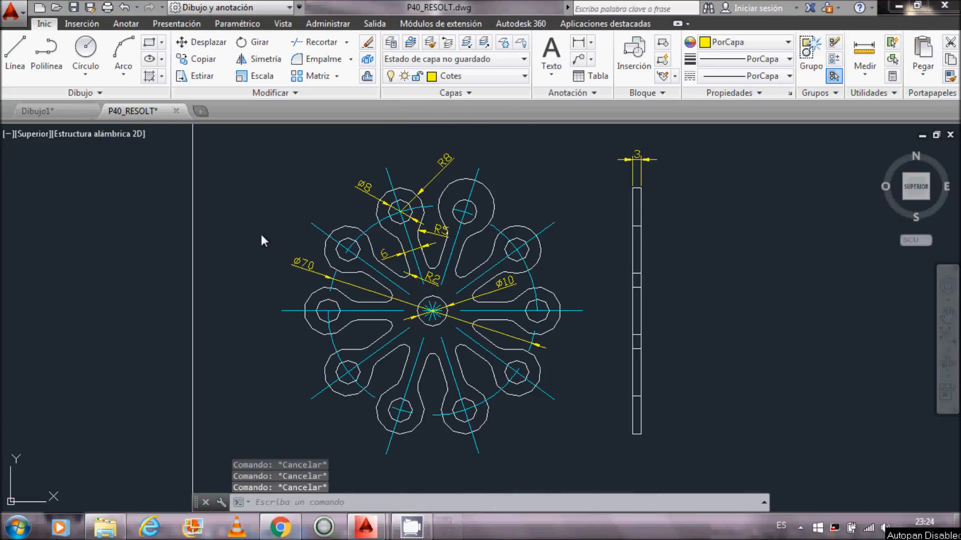
Turn off the Caixeti, Cotes and Eixos layers, accepting that the current layer is switched off.
click(410, 94)
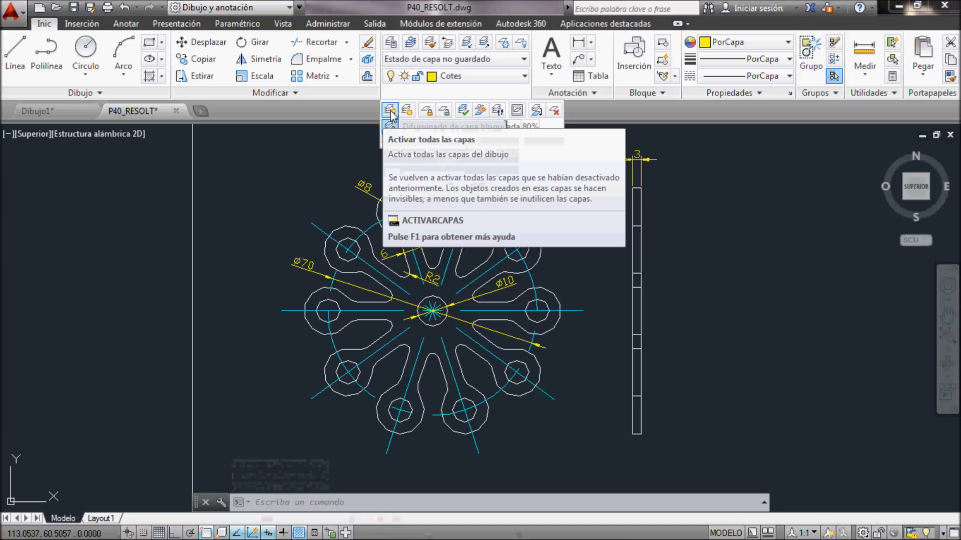
click(400, 76)
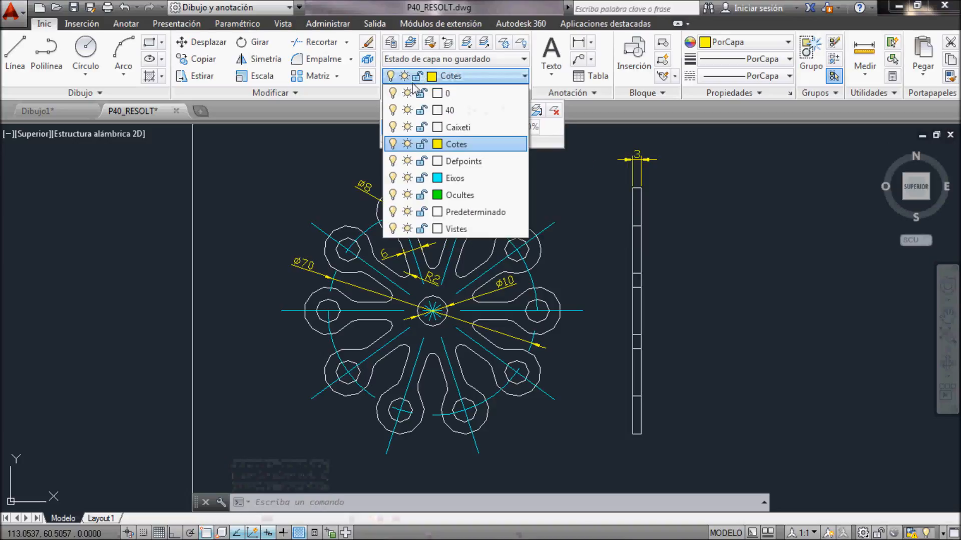
click(393, 127)
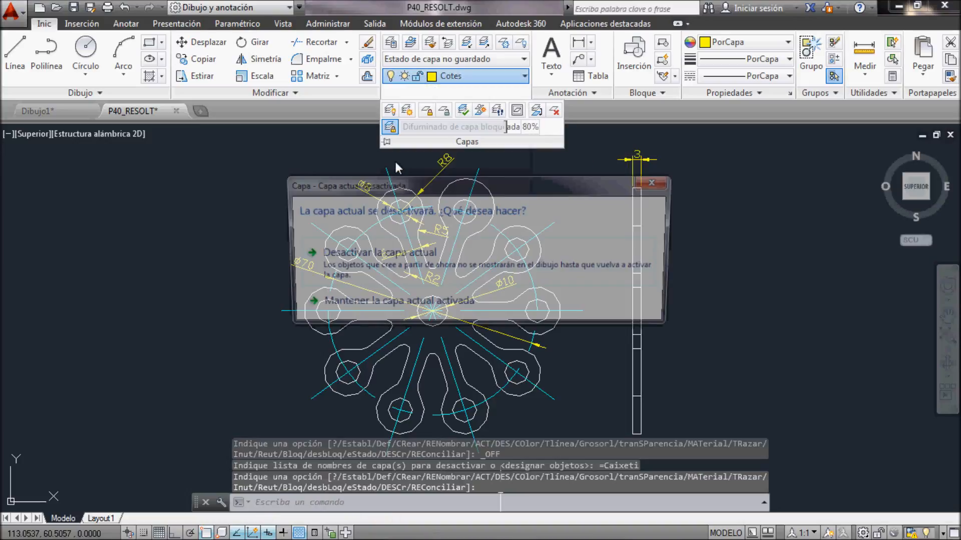
click(389, 256)
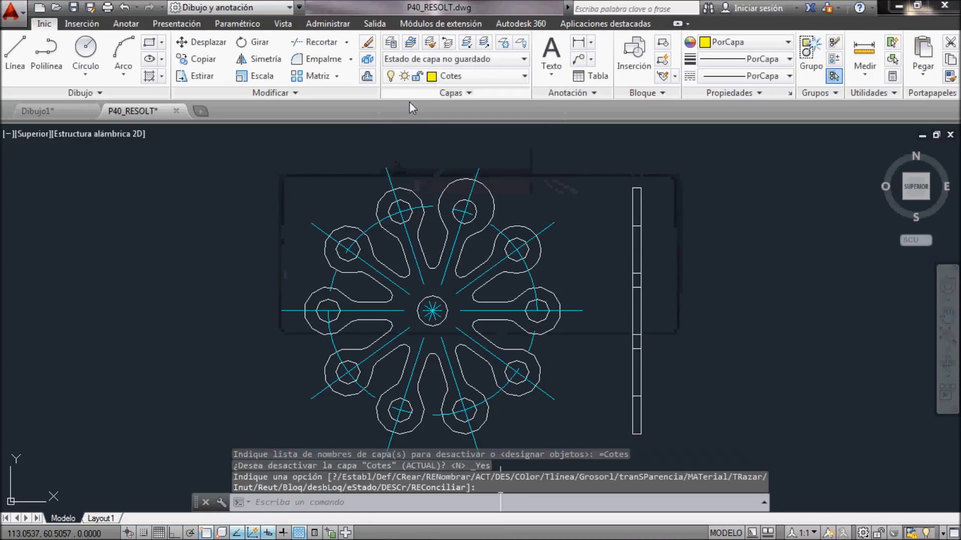
click(398, 76)
click(393, 178)
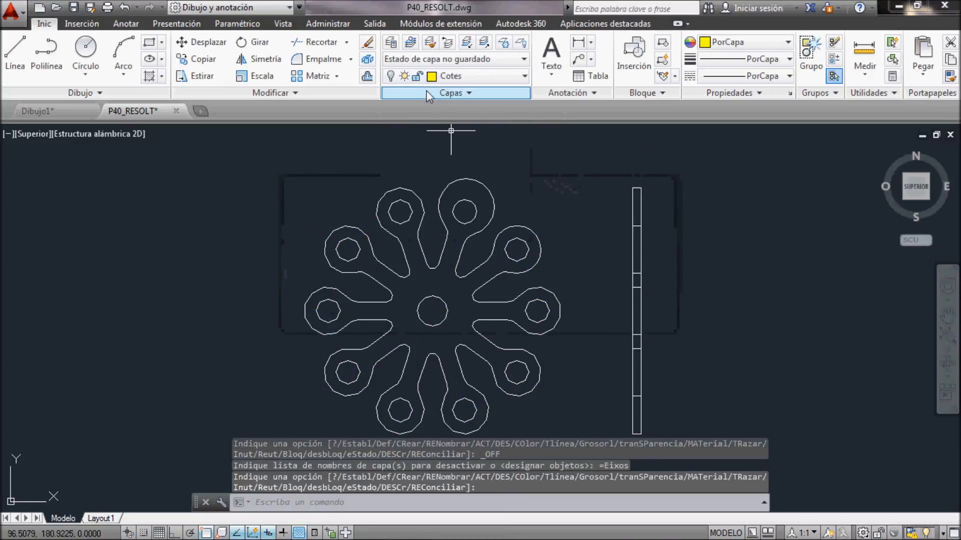
Turn on all layers of the drawing at once.
click(450, 93)
click(389, 111)
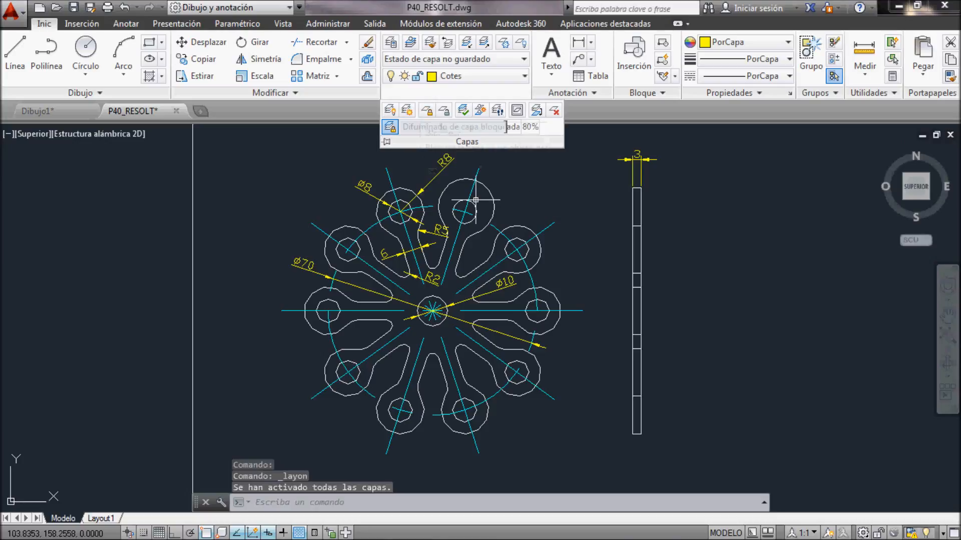
key(Escape)
click(501, 181)
key(Escape)
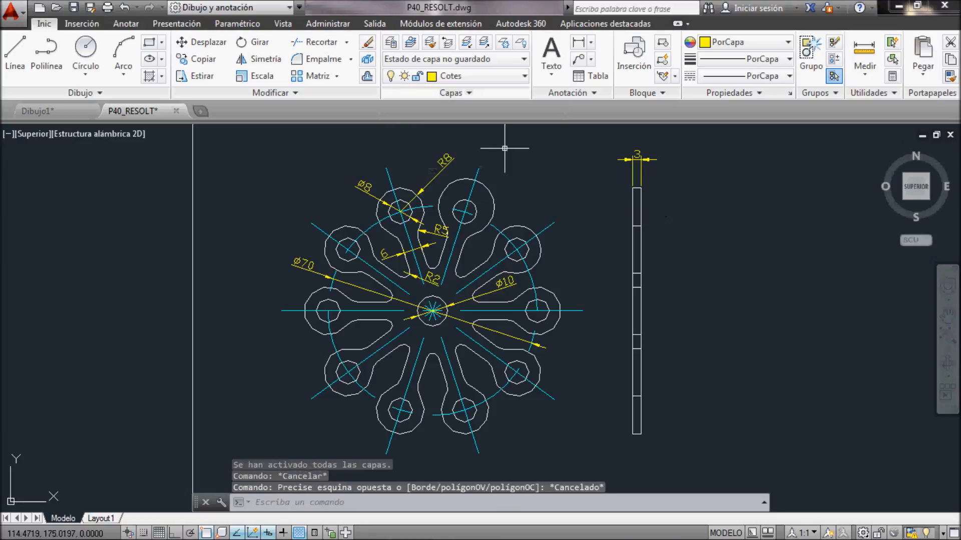
Lock the Eixos, Ocultes and Vistes layers.
click(450, 75)
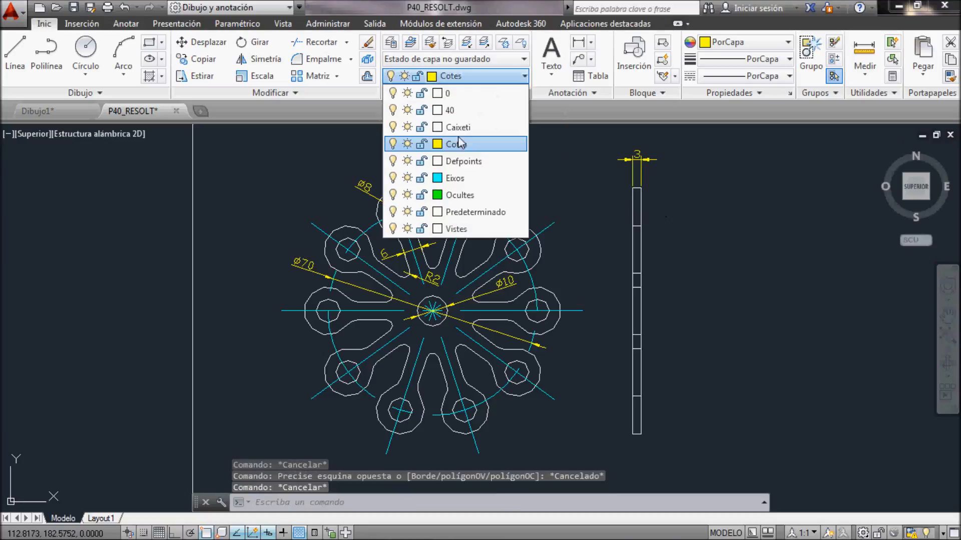
click(421, 179)
click(421, 195)
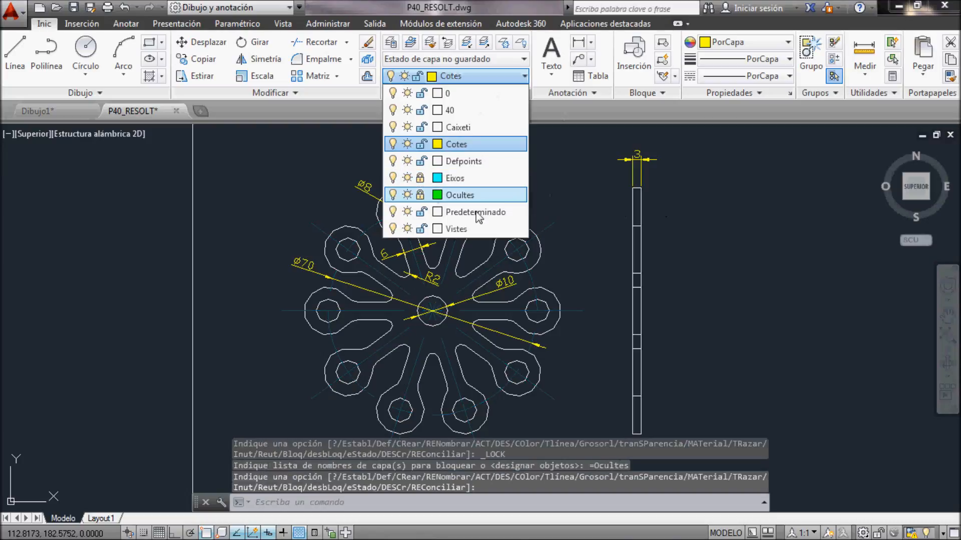
click(422, 229)
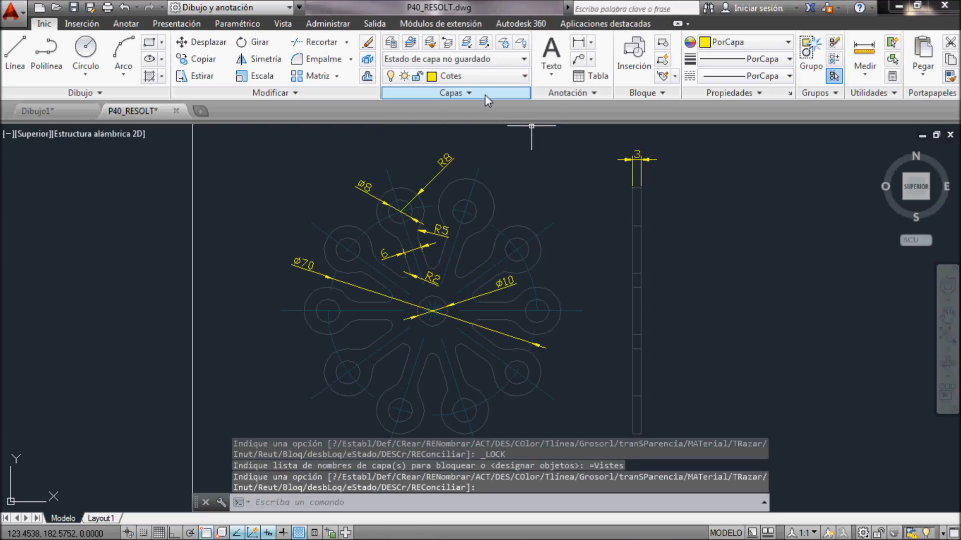
Unlock the Vistes and Eixos layers by picking the upper-right lobe's outline and its radial centre line in the drawing.
click(484, 95)
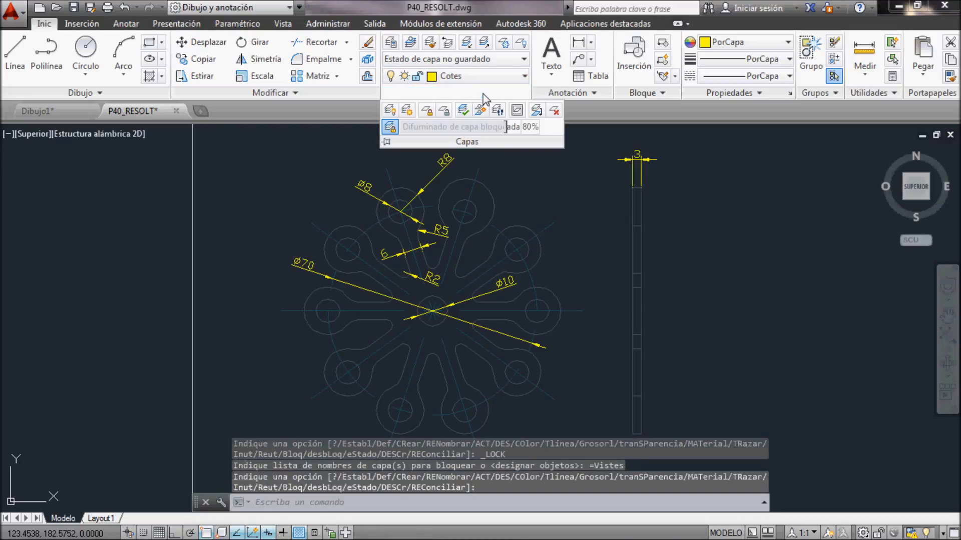
click(444, 111)
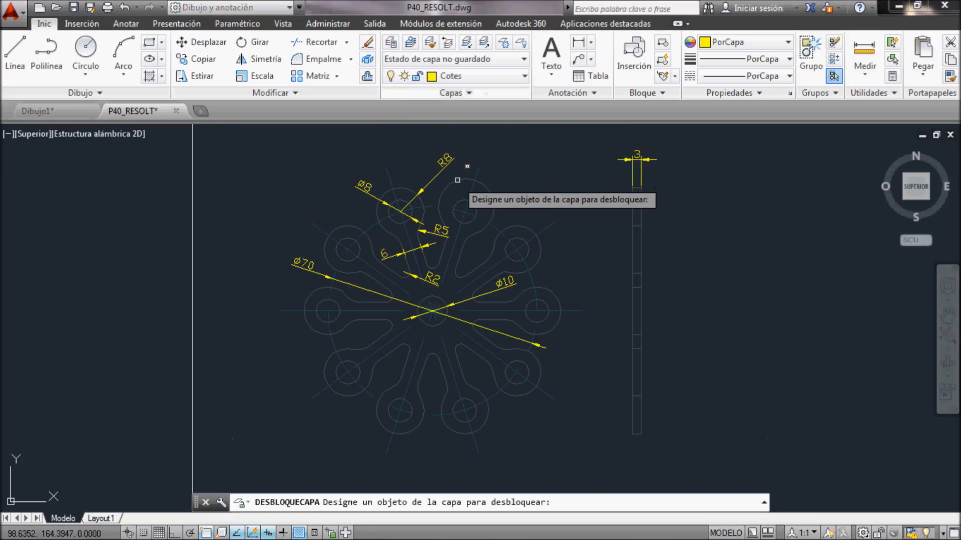
click(472, 179)
right_click(482, 158)
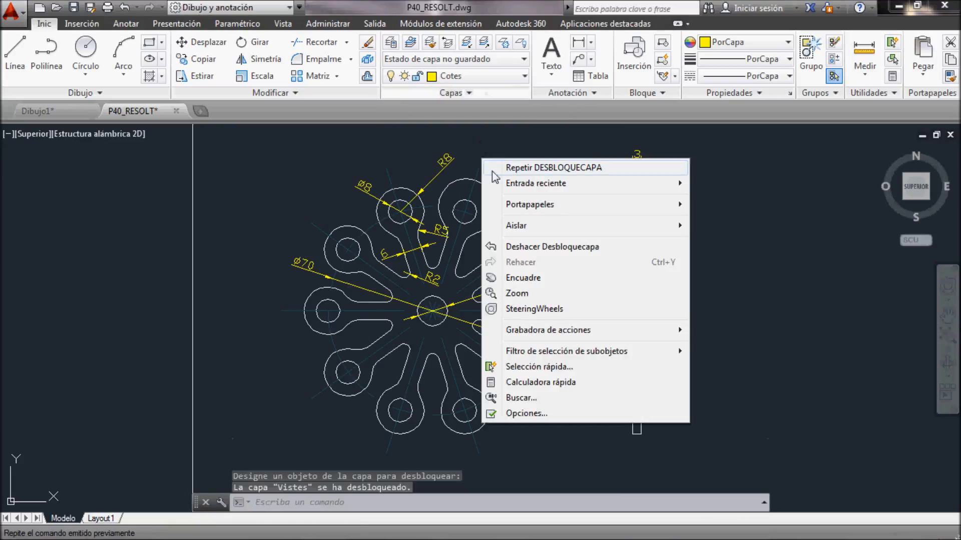
click(531, 168)
click(480, 173)
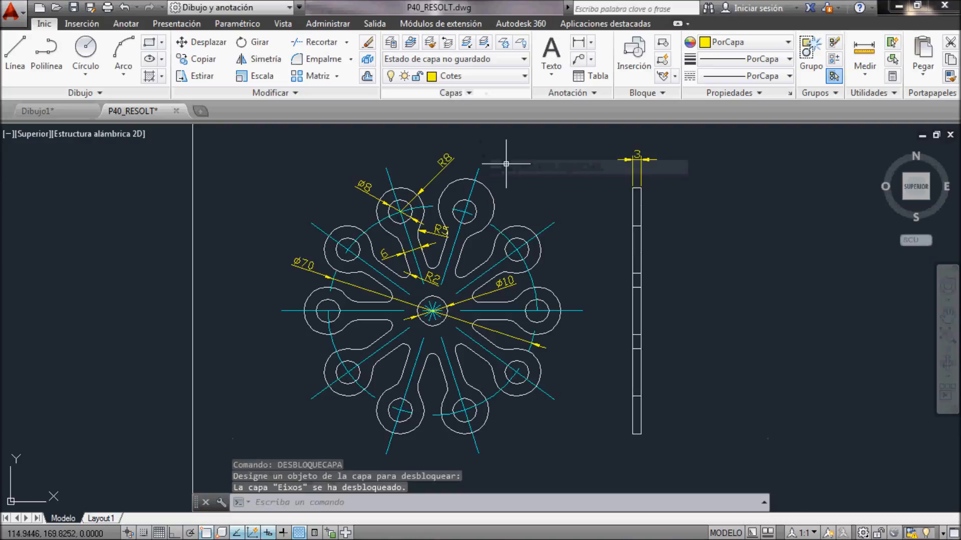
key(Escape)
key(Escape)
Change all lines of the side view to the current layer, Cotes, with the change-to-current-layer command.
click(479, 95)
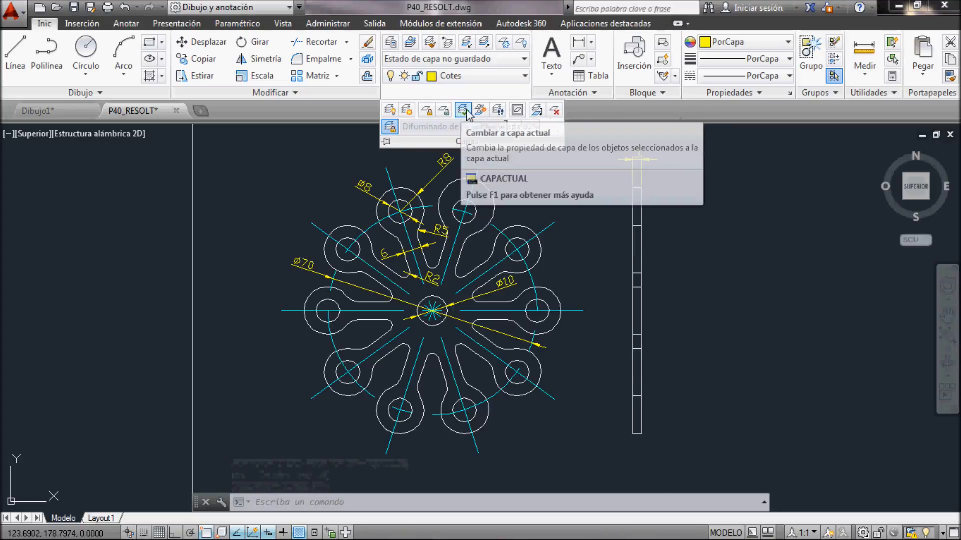
click(462, 111)
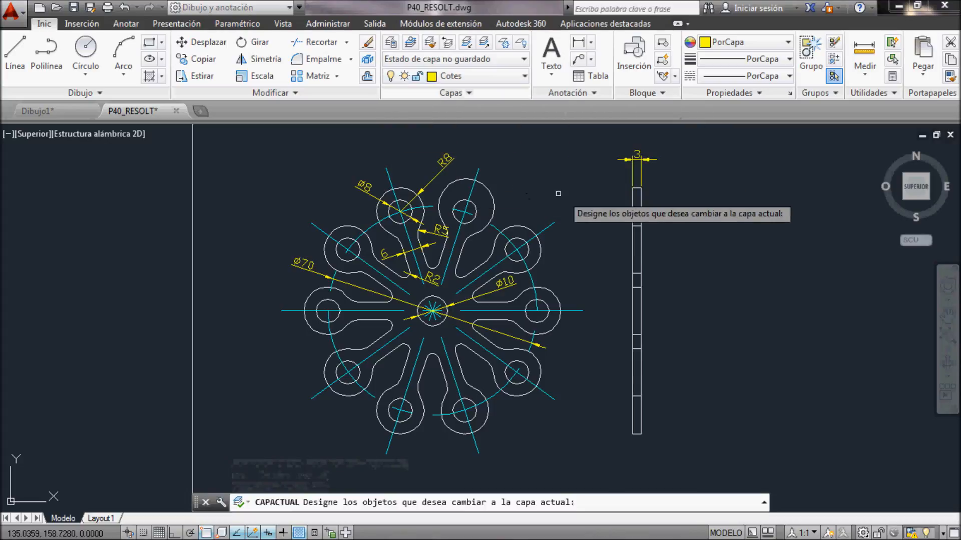
click(676, 200)
click(618, 441)
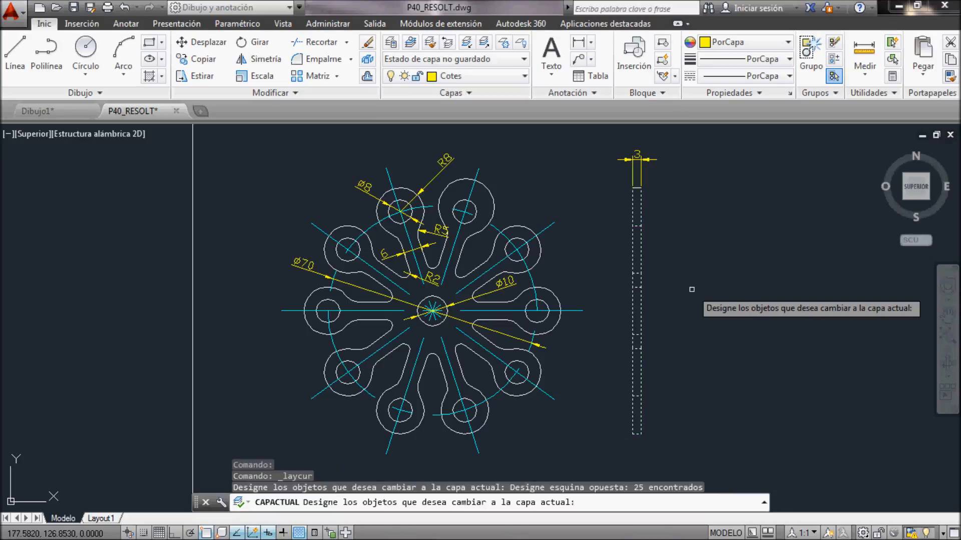
key(Return)
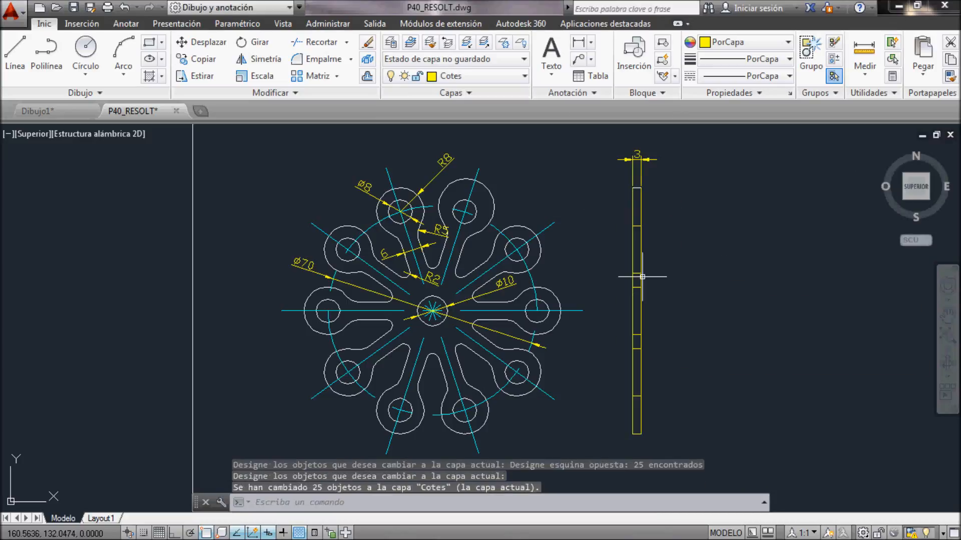
Check the layer and colour of the side view's middle lines, the right upper lobe's arc and hole, and the thickness dimension.
click(656, 234)
click(634, 336)
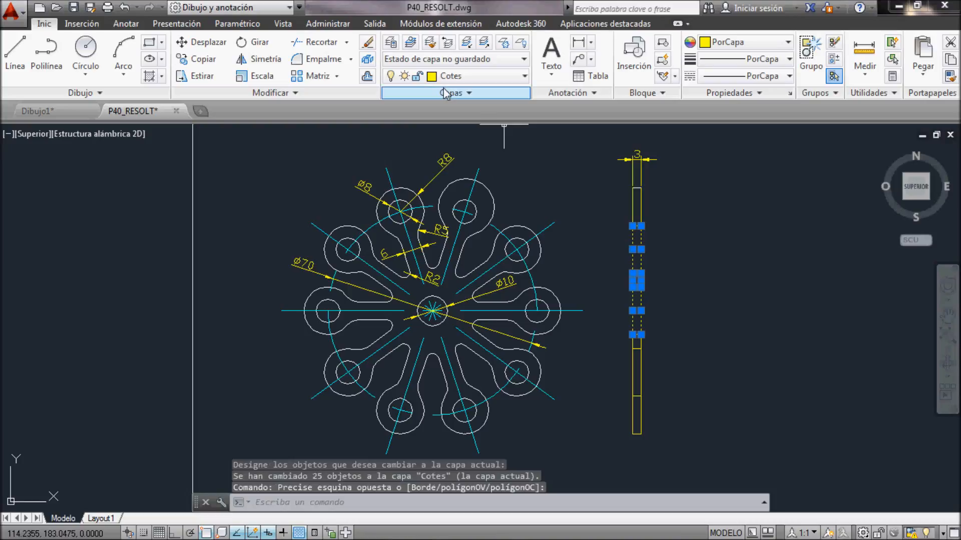
key(Escape)
key(Escape)
click(525, 209)
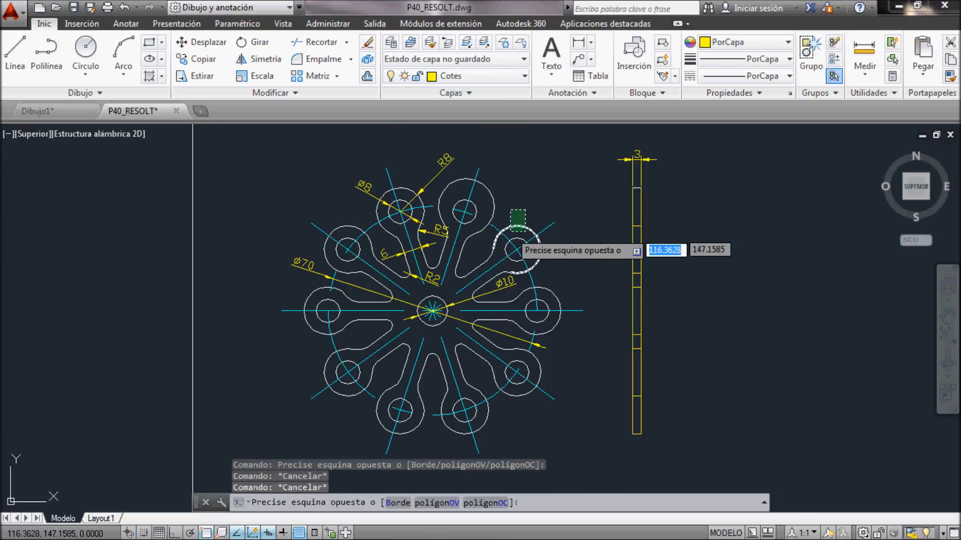
click(510, 238)
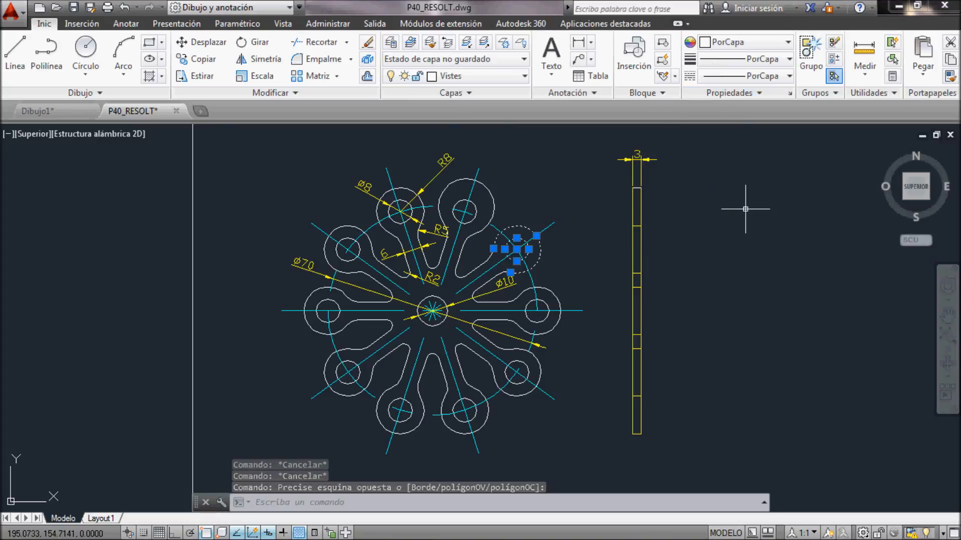
key(Escape)
key(Escape)
click(636, 153)
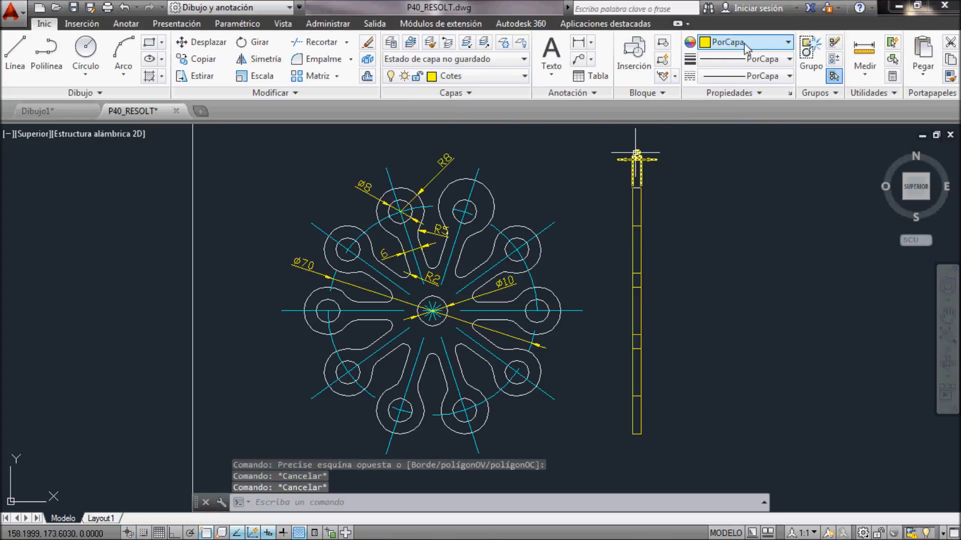
Move the outlines, hole and centre lines crossing the area between the two upper-right lobes to the Eixos layer and clear the selection.
click(515, 198)
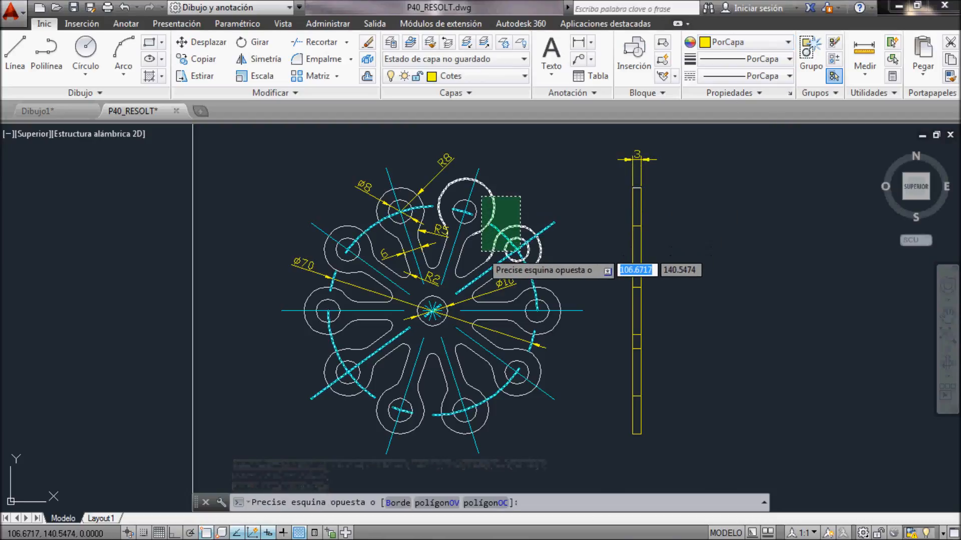
click(484, 250)
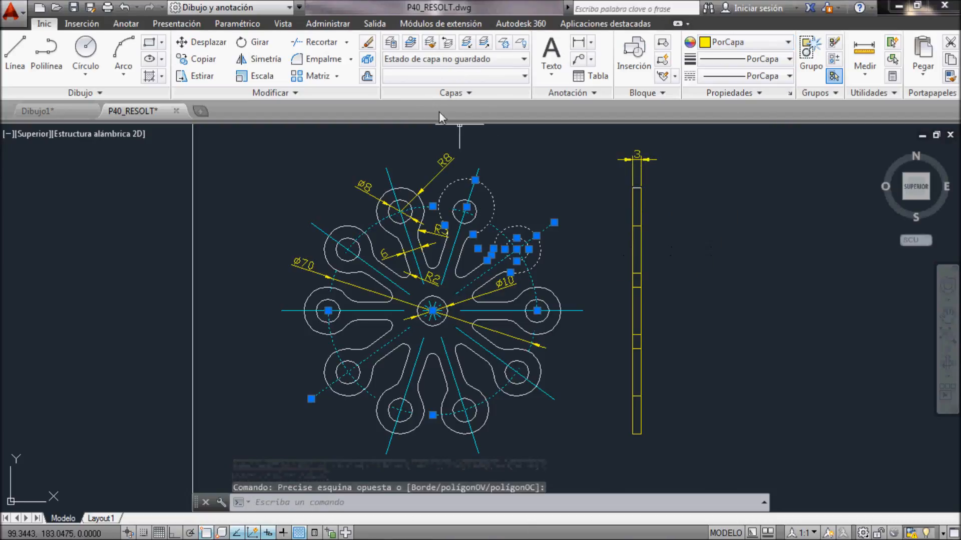
click(485, 75)
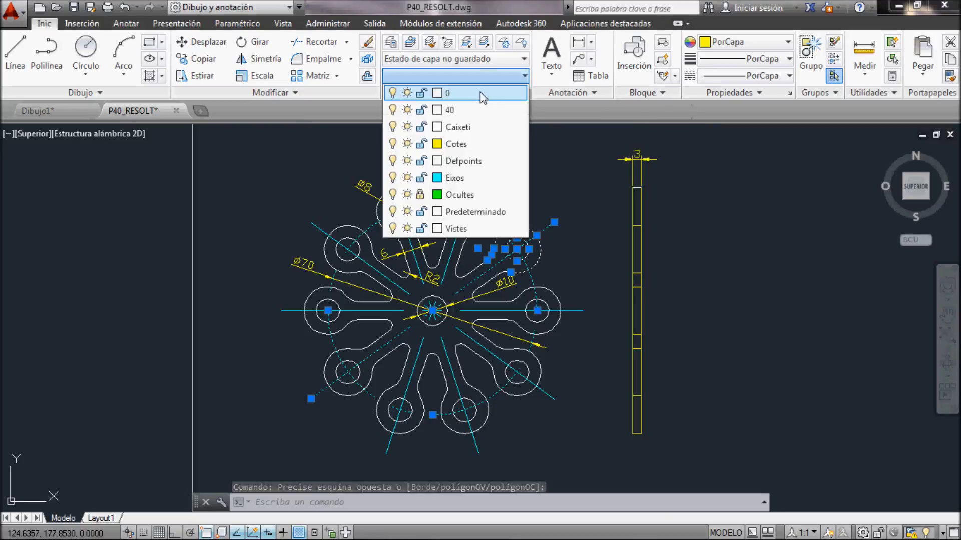
click(468, 180)
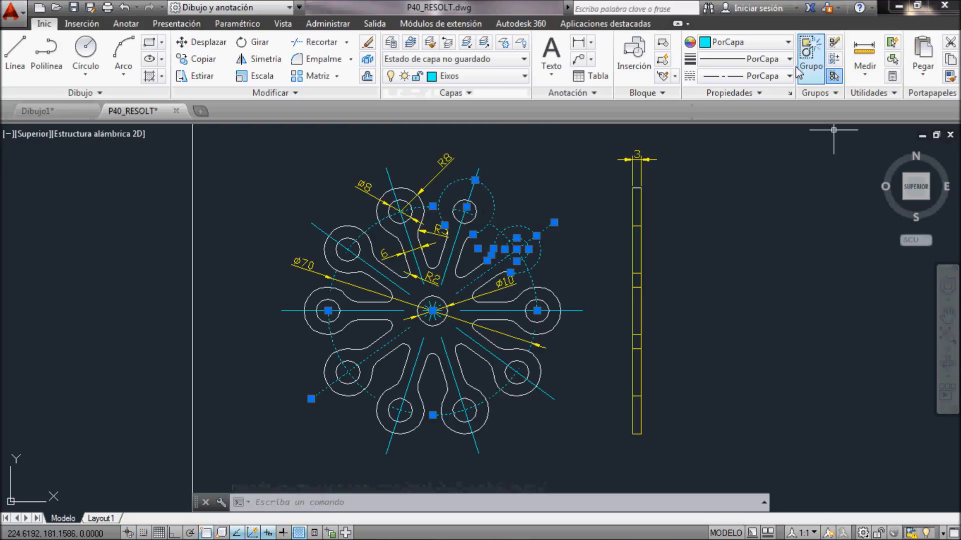
key(Escape)
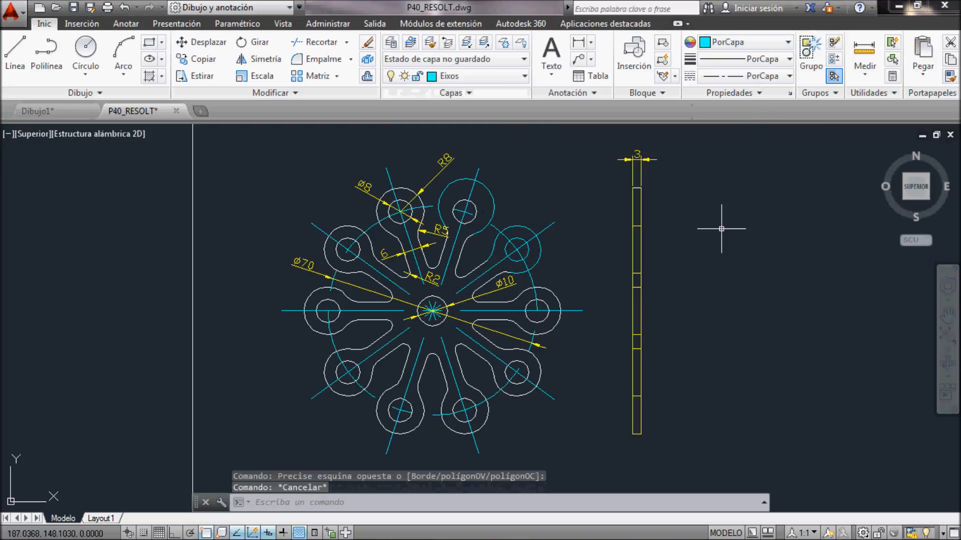
key(Escape)
key(Escape)
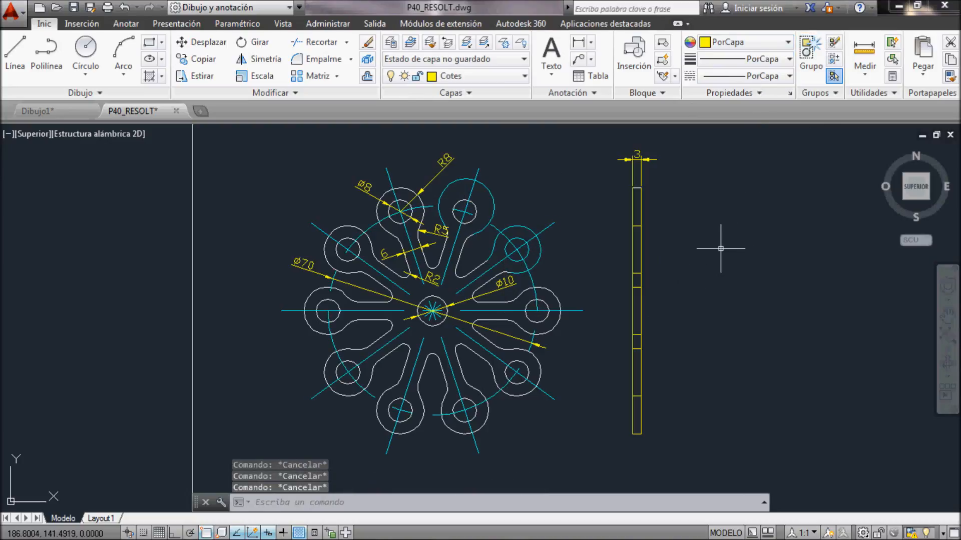